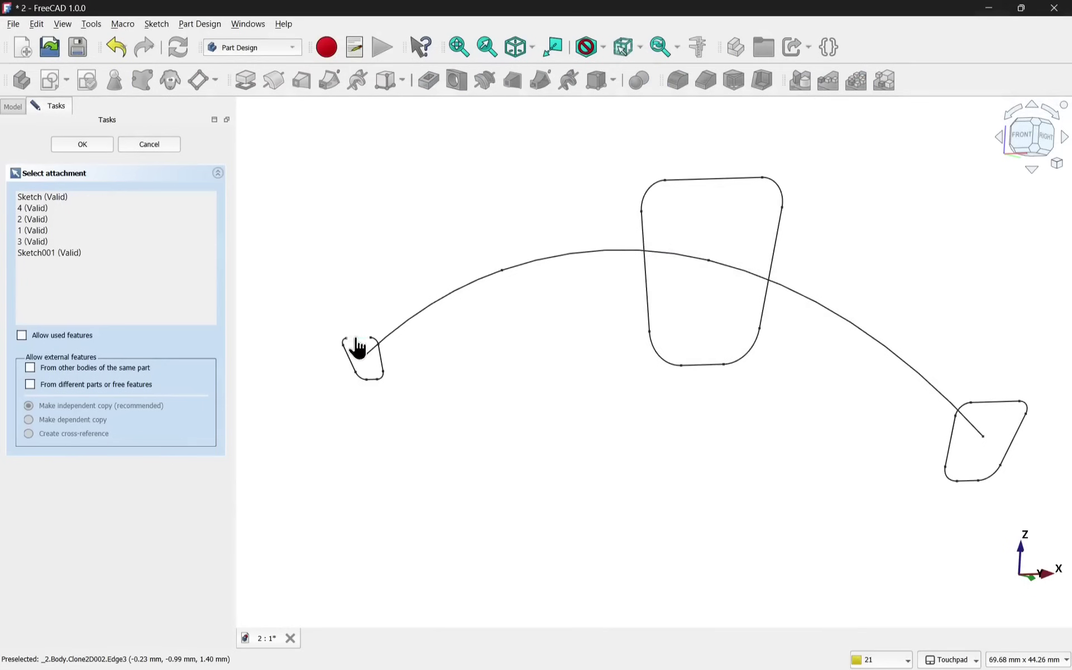
Sweep small end profile 1 along the arched Sketch001 path, adding the opposite end profile and the large middle profile as multisection sections
left_click(354, 347)
left_click(37, 281)
left_click(466, 291)
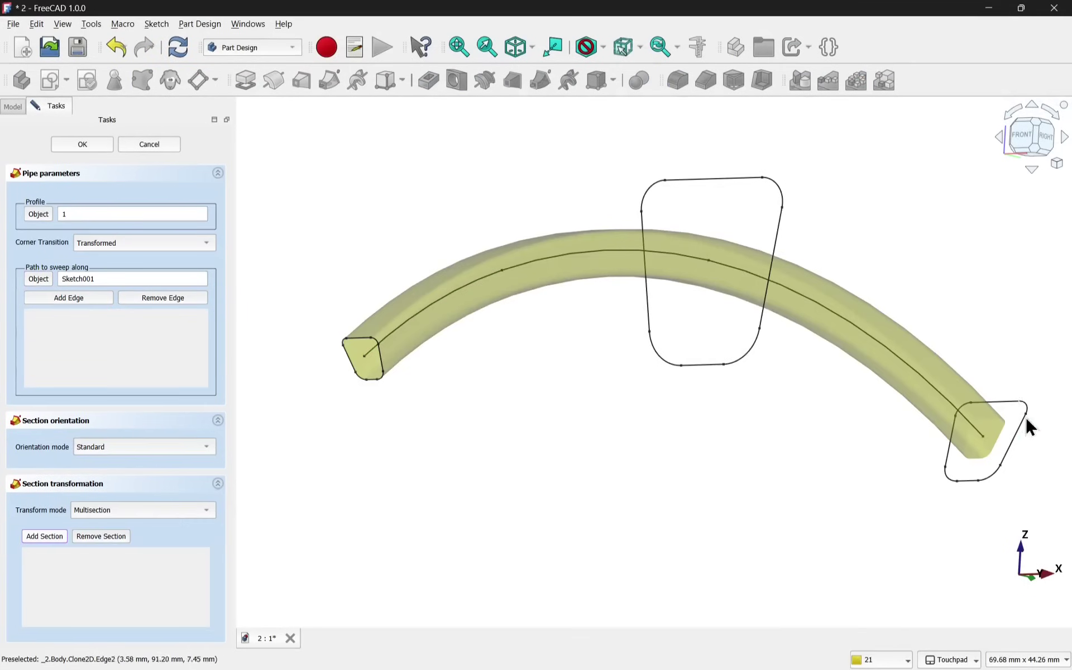
left_click(1005, 404)
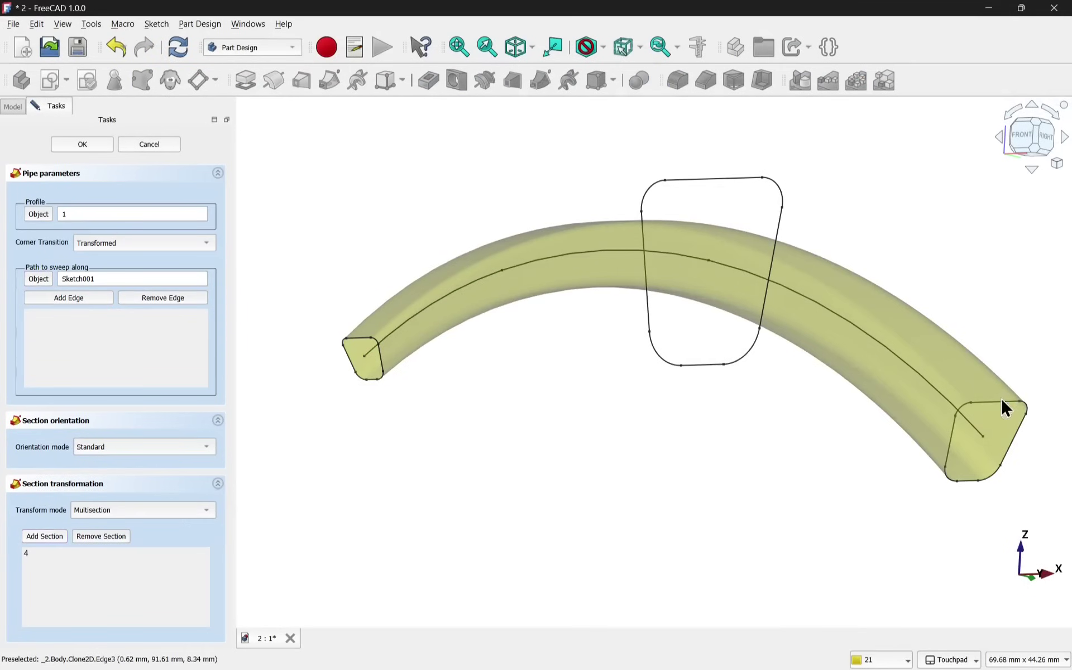
left_click(702, 181)
scroll(622, 311, "up", 5)
left_click_drag(622, 311, 608, 445)
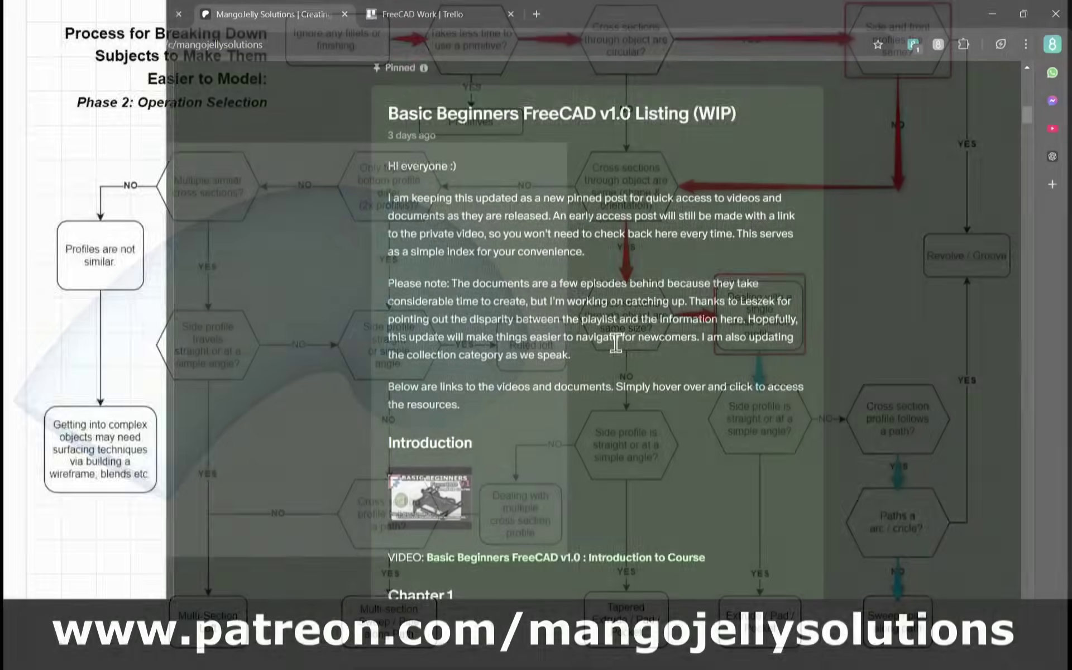
Switch to the Patreon page in the browser, find the Lesson 7 document post and open its attached PDF
scroll(615, 352, "down", 15)
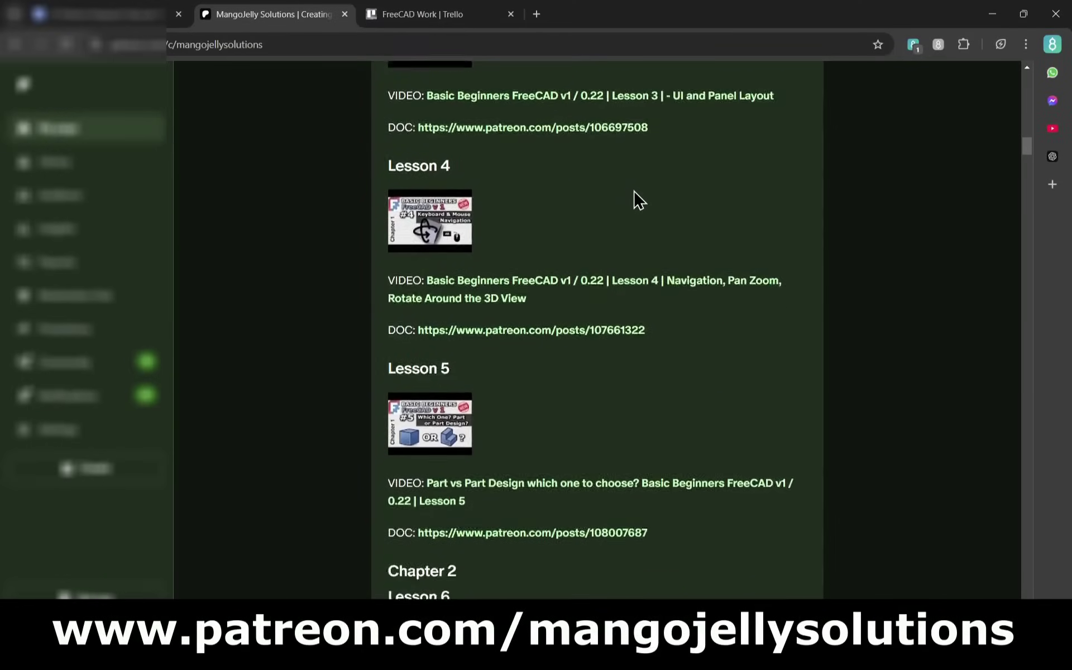
scroll(636, 199, "down", 6)
left_click(565, 552)
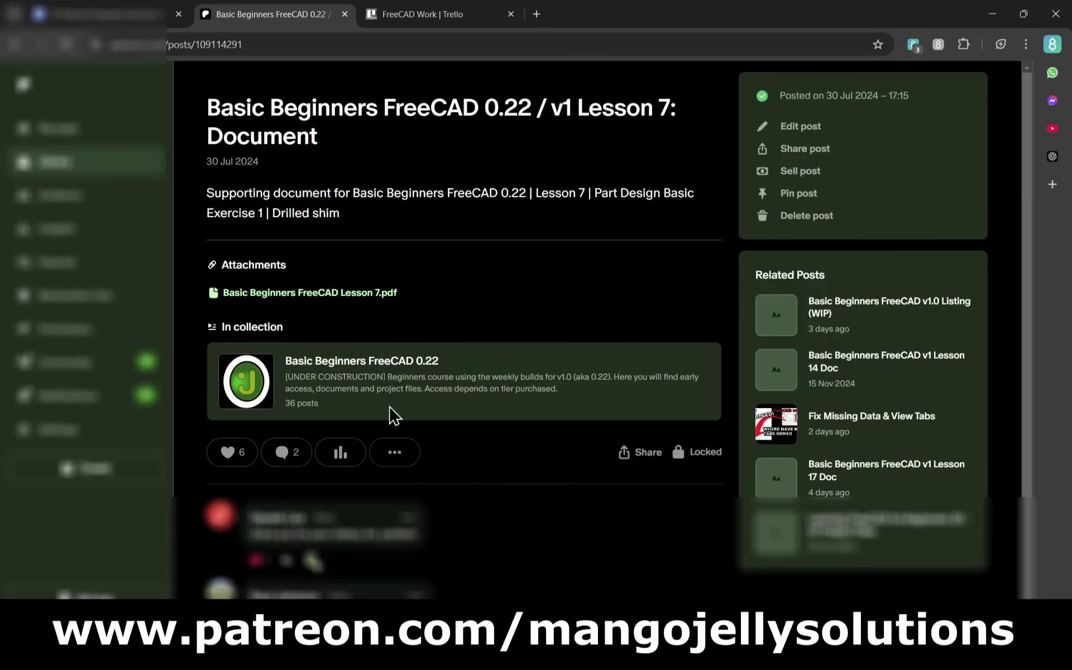
left_click(341, 296)
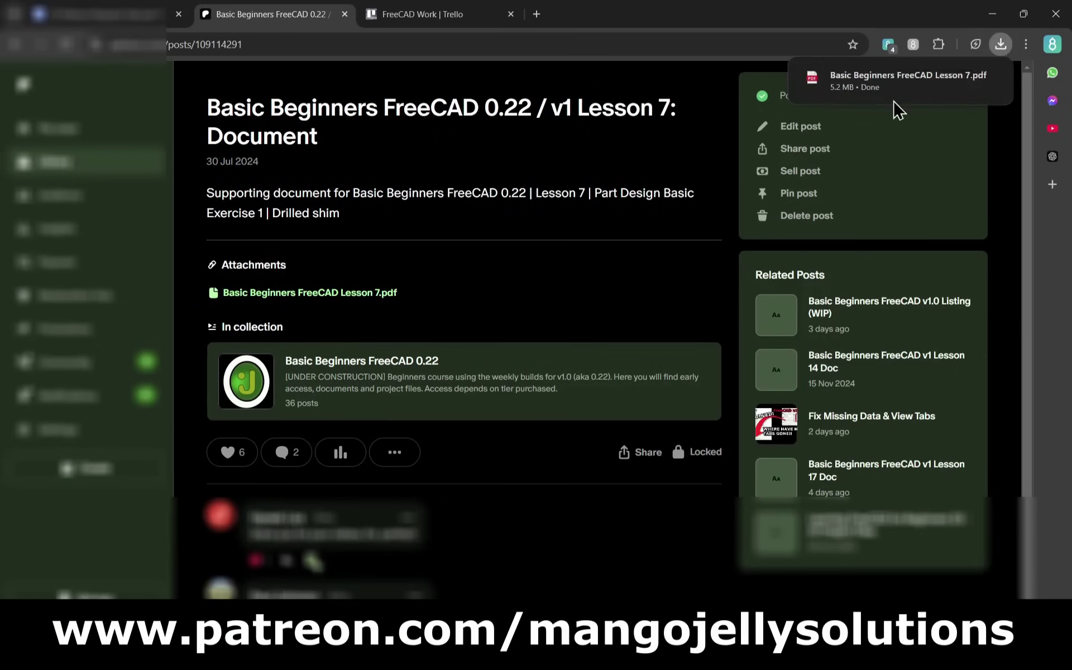
left_click(918, 83)
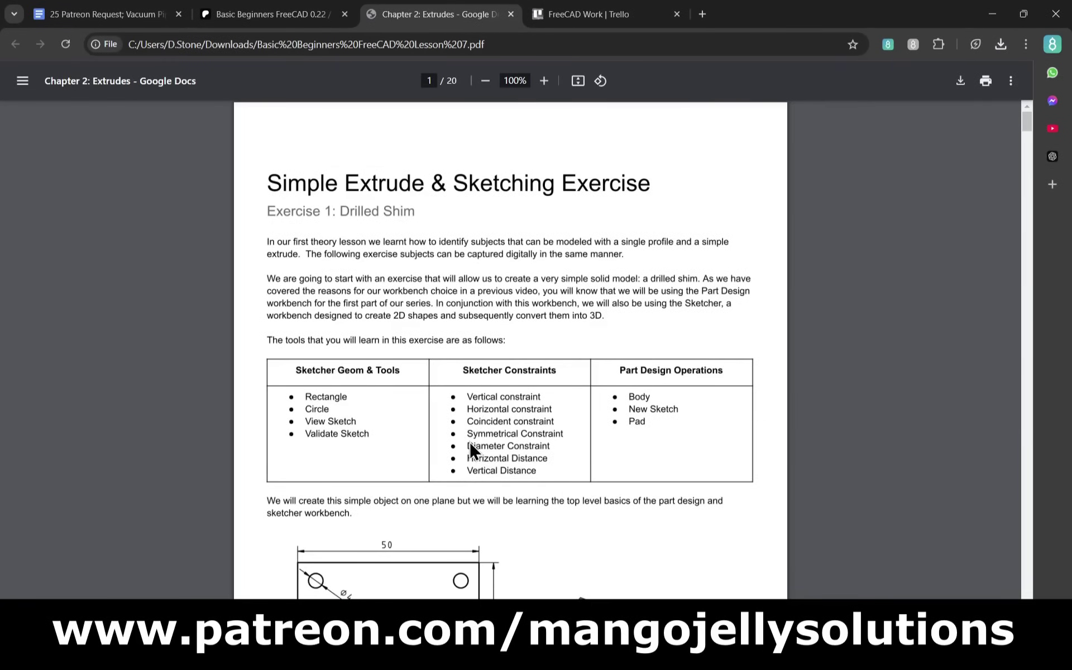
Read through the drilled shim exercise in the Lesson 7 PDF, from the part drawing to the sketch setup pages
scroll(473, 469, "down", 12)
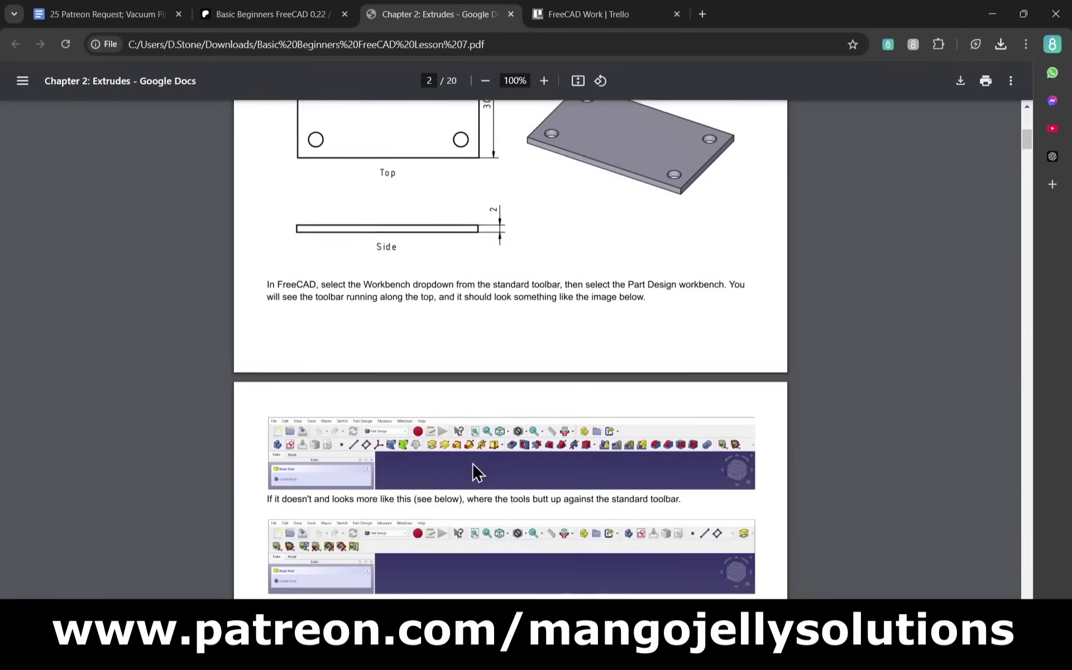
scroll(472, 464, "down", 8)
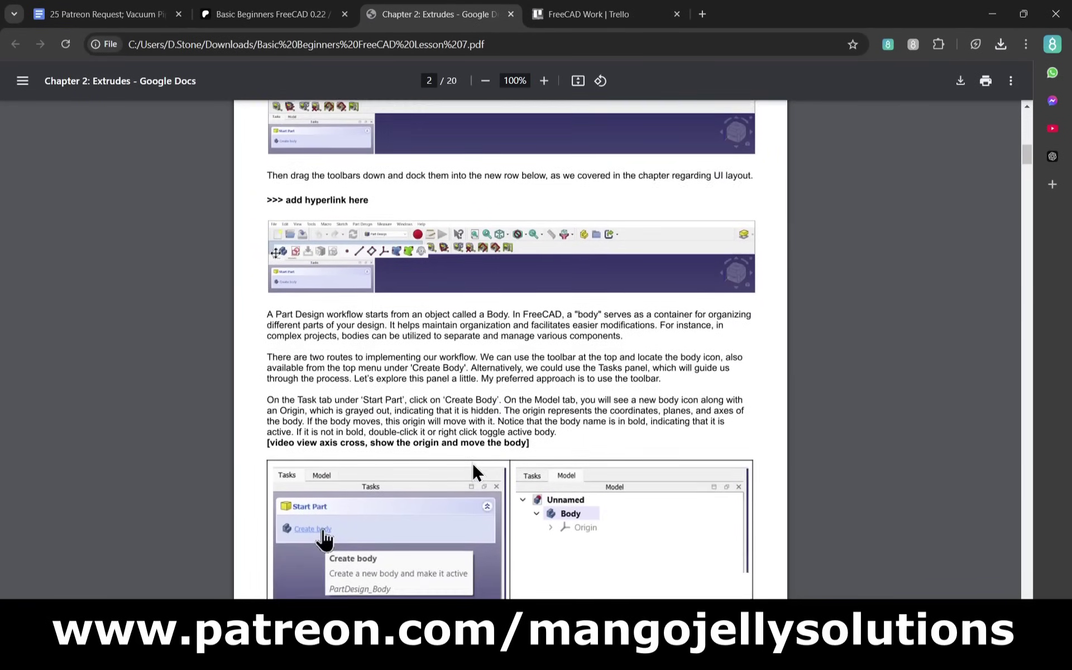
scroll(473, 465, "down", 12)
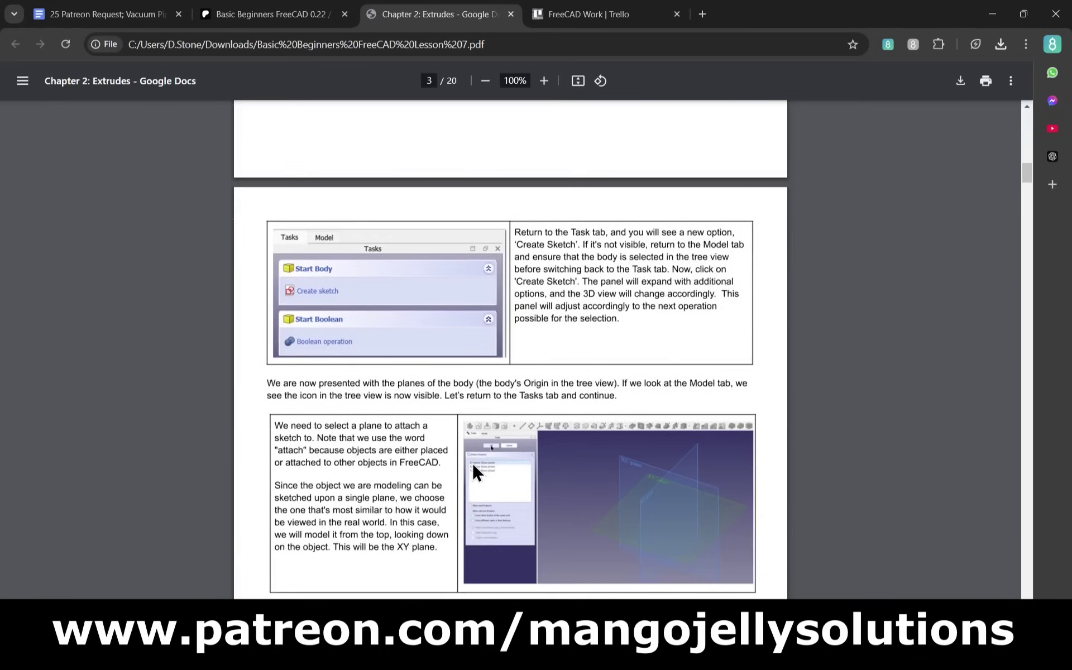
scroll(474, 465, "down", 10)
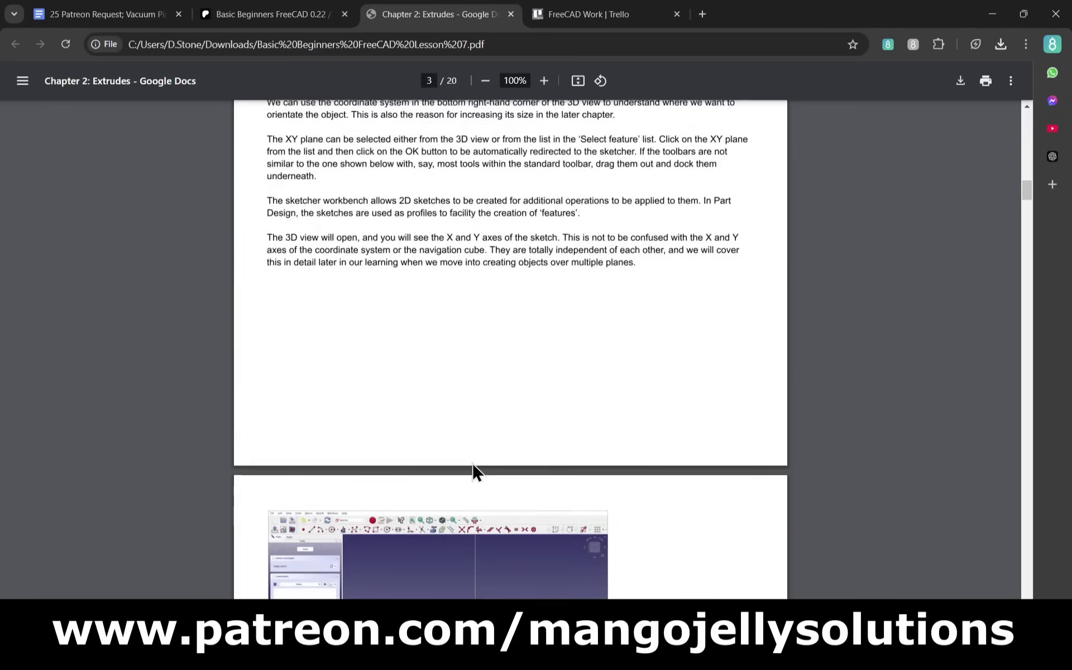
scroll(472, 463, "down", 2)
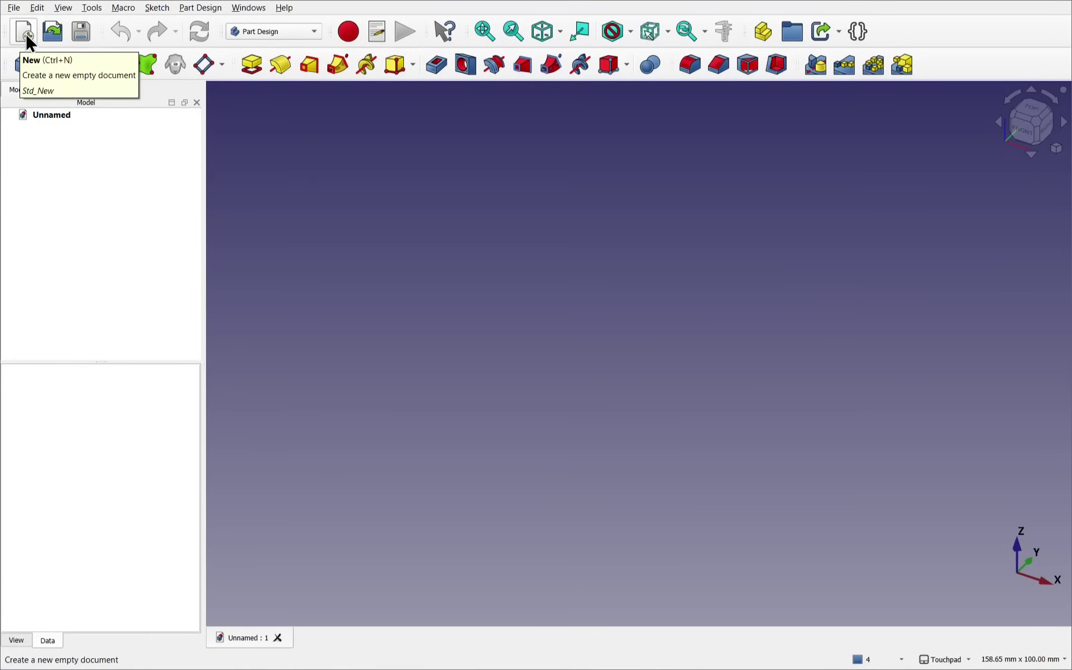
Switch to FreeCAD, create a new body in the empty document and start a sketch on its XZ-plane
left_click(18, 66)
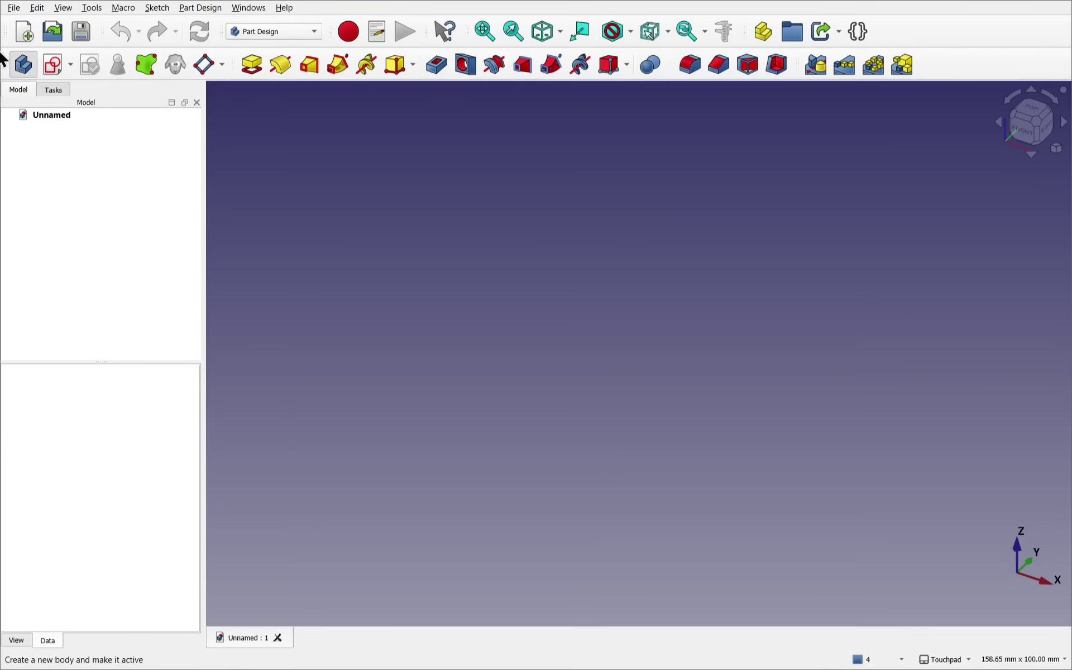
left_click(49, 64)
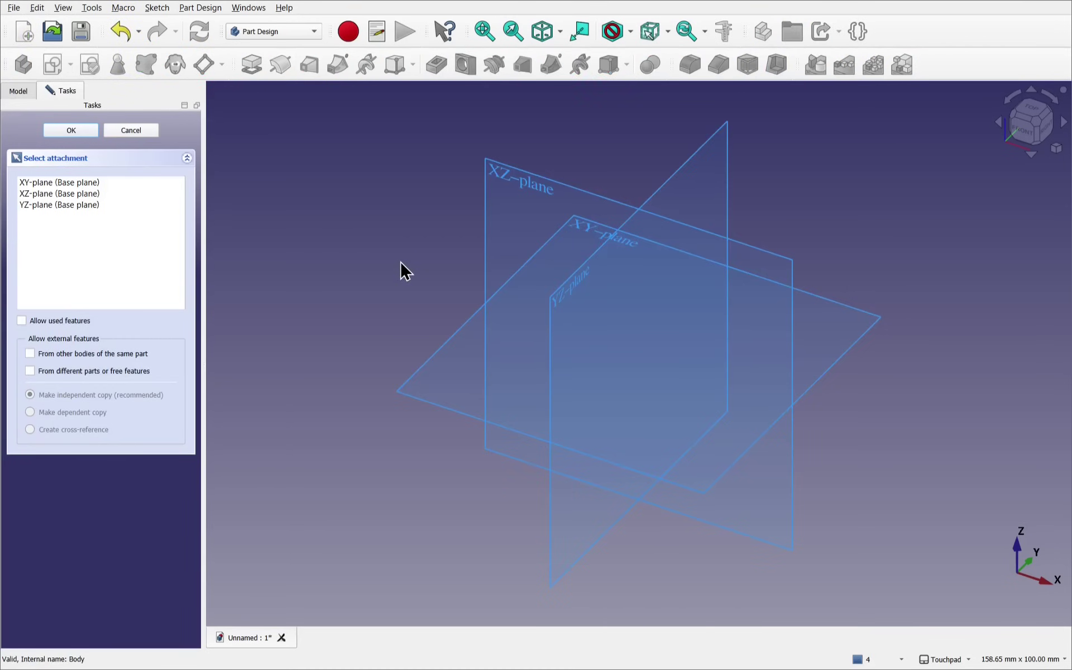
left_click(512, 178)
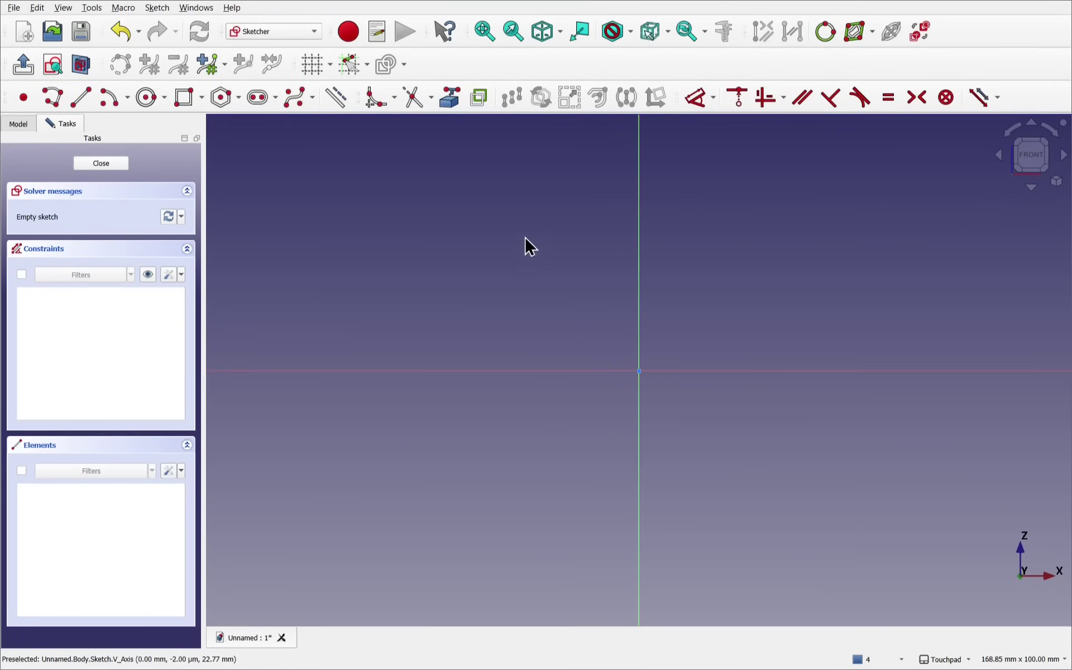
Start a polyline on the horizontal axis about 25.5 mm left of the origin with a vertical line about 20 mm high
middle_click_drag(527, 244, 532, 425)
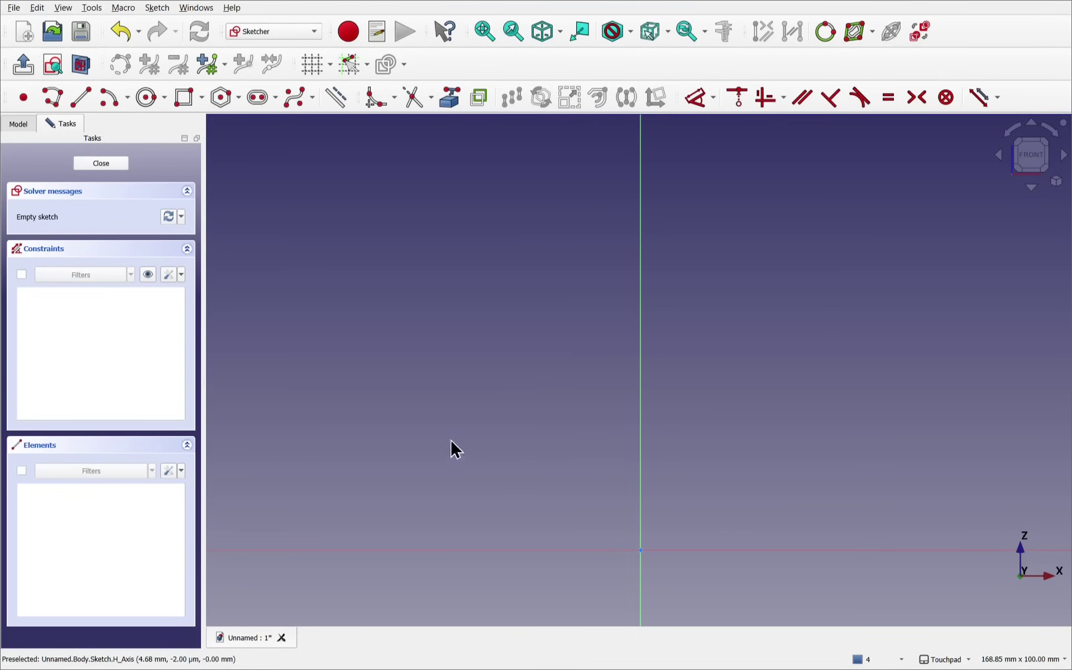
left_click(58, 97)
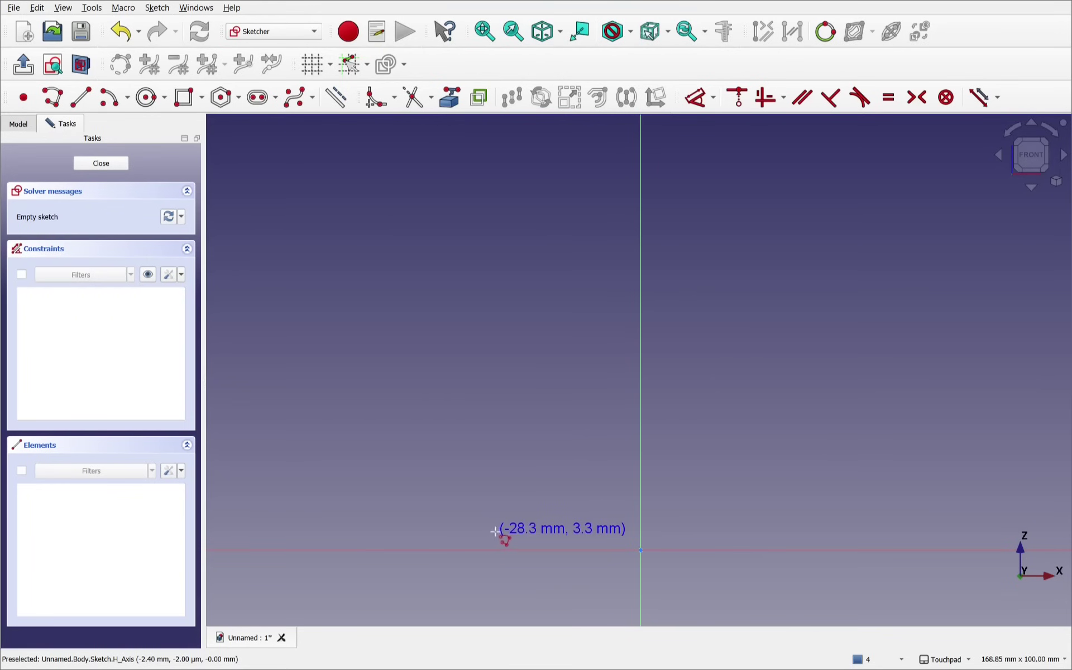
scroll(517, 531, "up", 3)
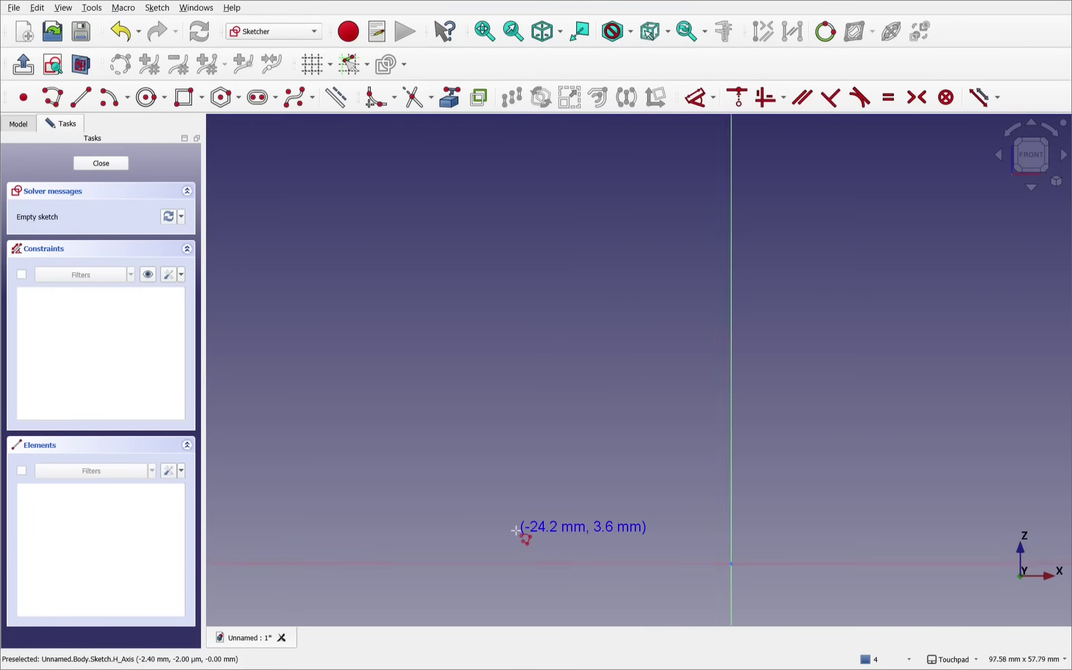
scroll(517, 531, "up", 1)
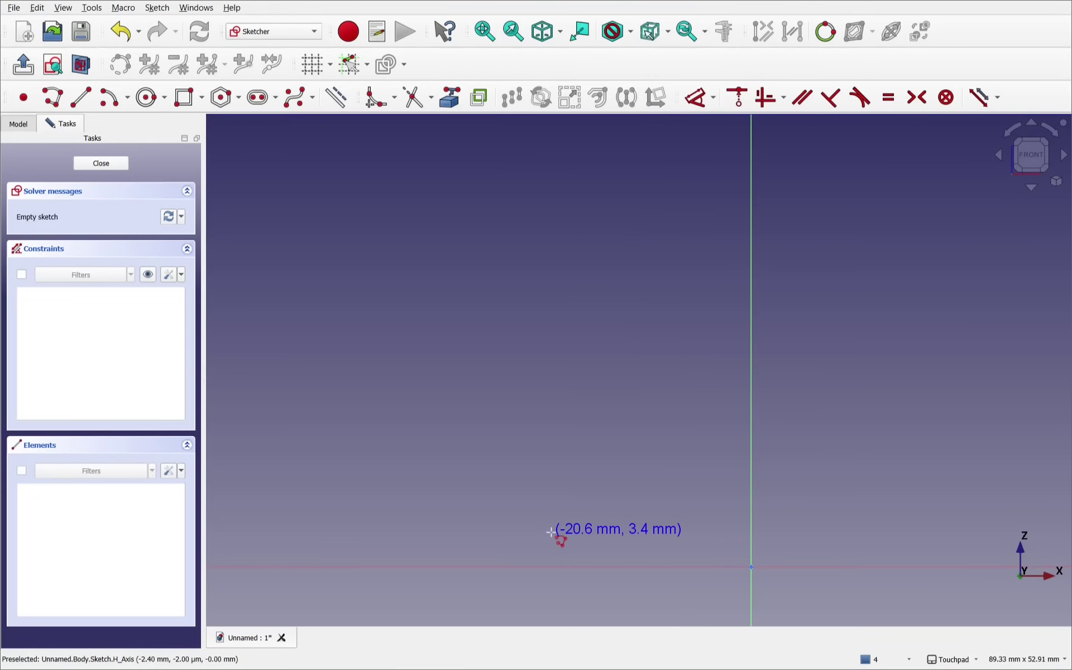
middle_click_drag(549, 532, 496, 533)
scroll(496, 534, "up", 1)
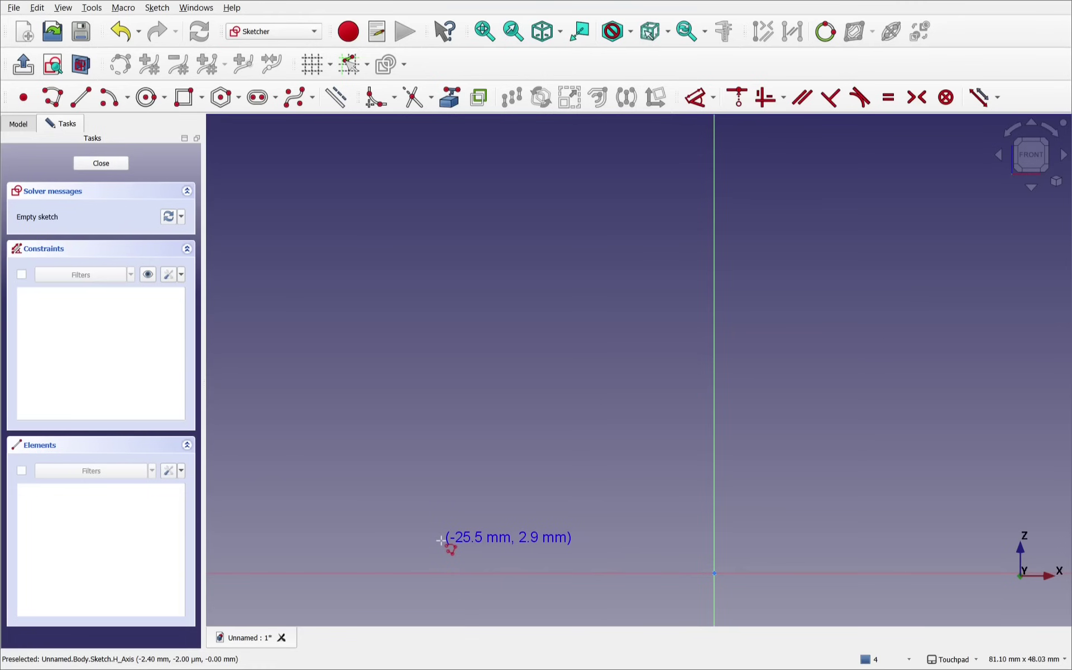
left_click(441, 572)
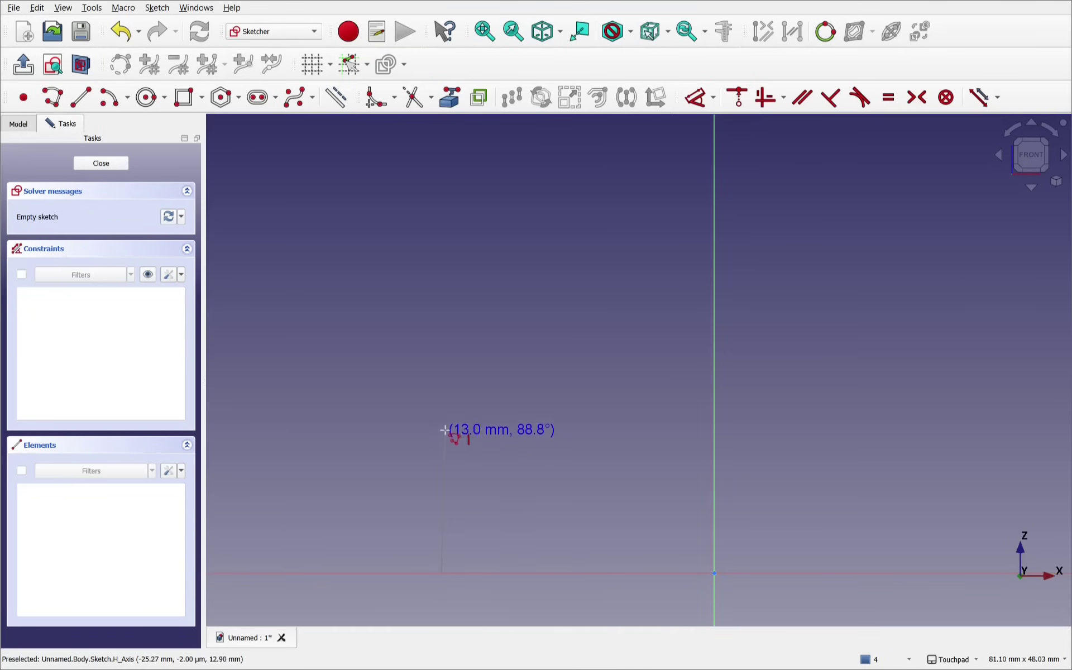
left_click(446, 360)
Continue the polyline with an outward slanted segment to about 47 mm high, followed by a vertical segment up to about 62 mm
scroll(446, 360, "down", 4)
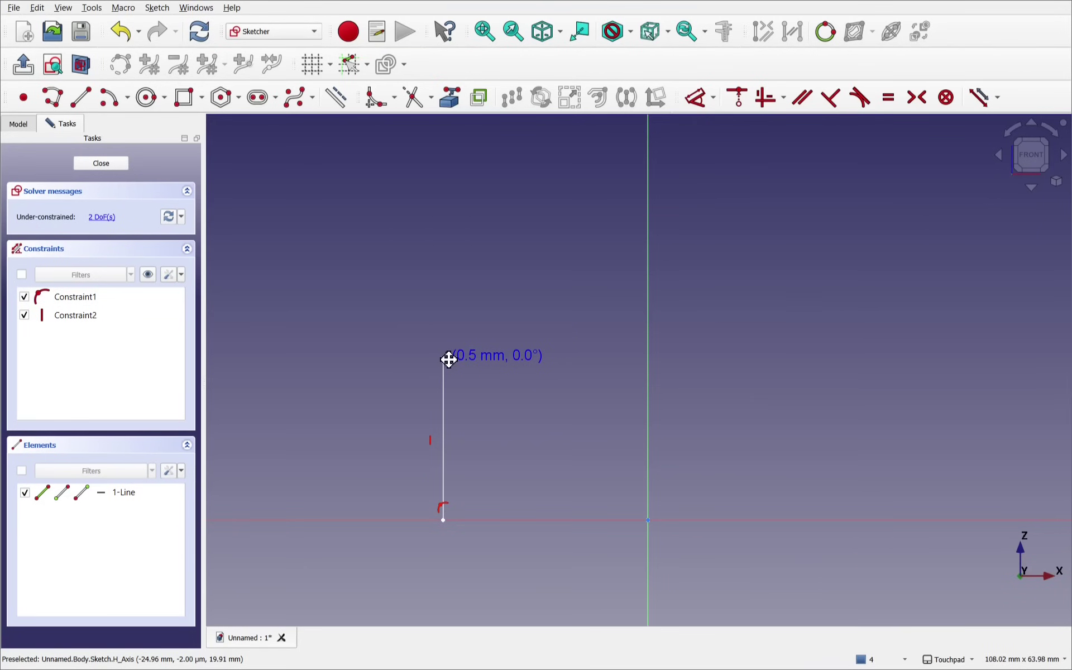
middle_click_drag(448, 360, 447, 426)
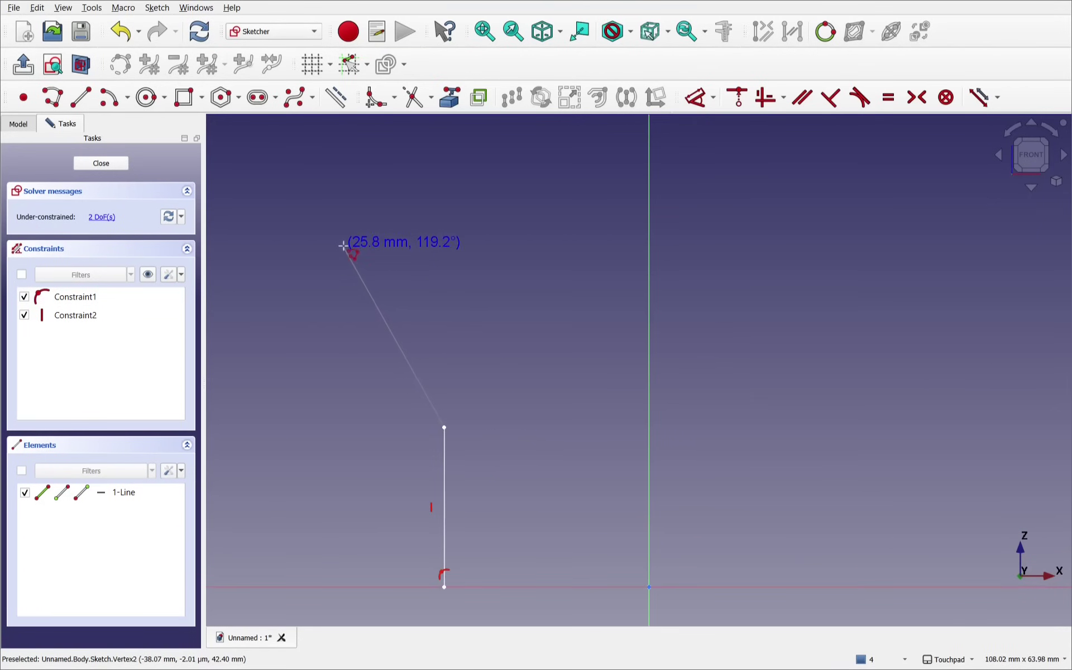
left_click(327, 211)
middle_click_drag(328, 211, 347, 363)
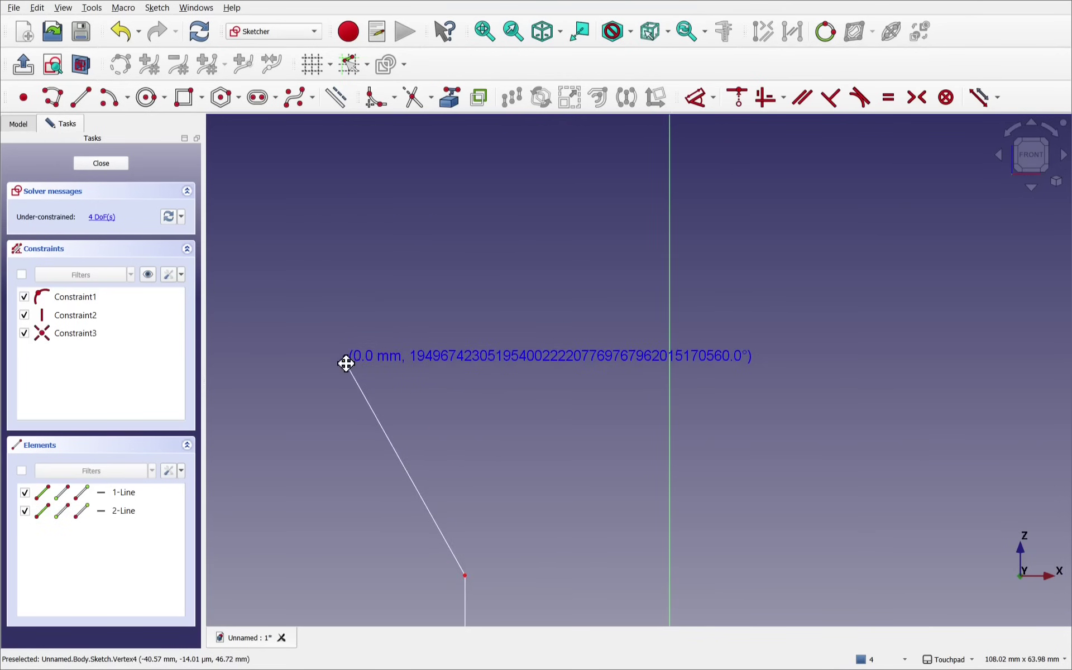
scroll(343, 366, "down", 3)
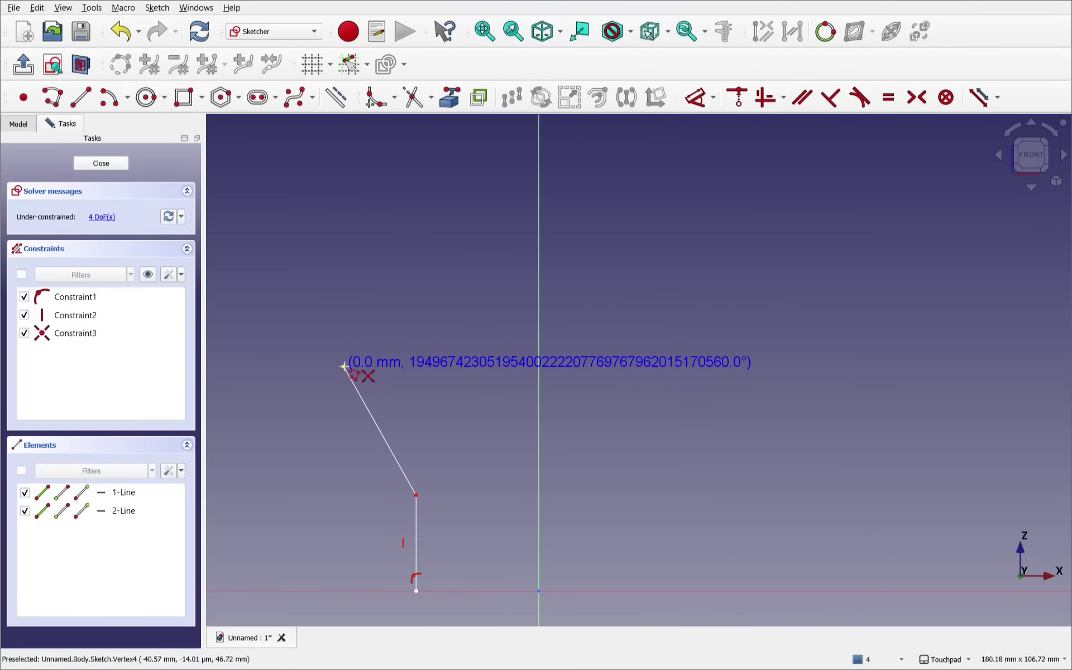
left_click(344, 289)
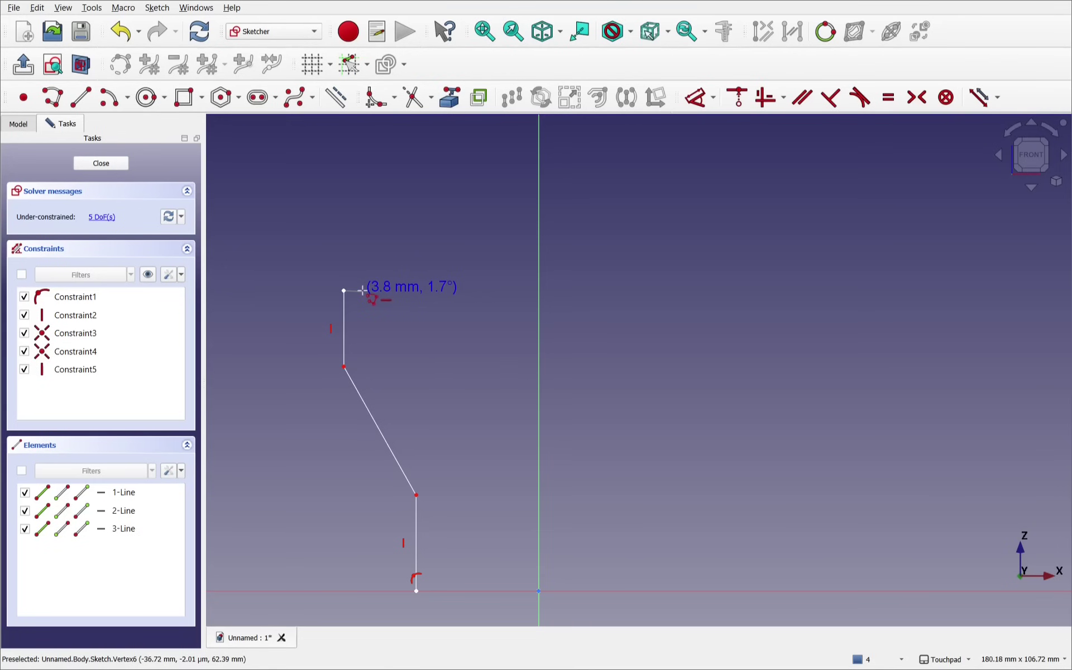
Add a top edge about 3.8 mm wide, draw the matching inner side down to the horizontal axis and close the outline
left_click(363, 291)
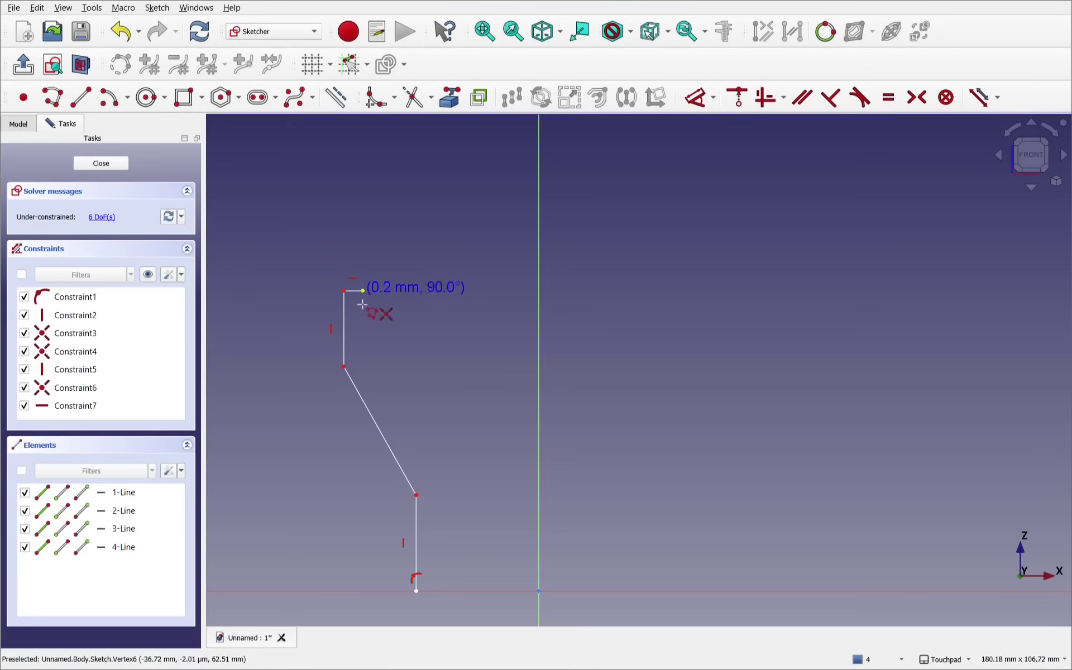
left_click(363, 367)
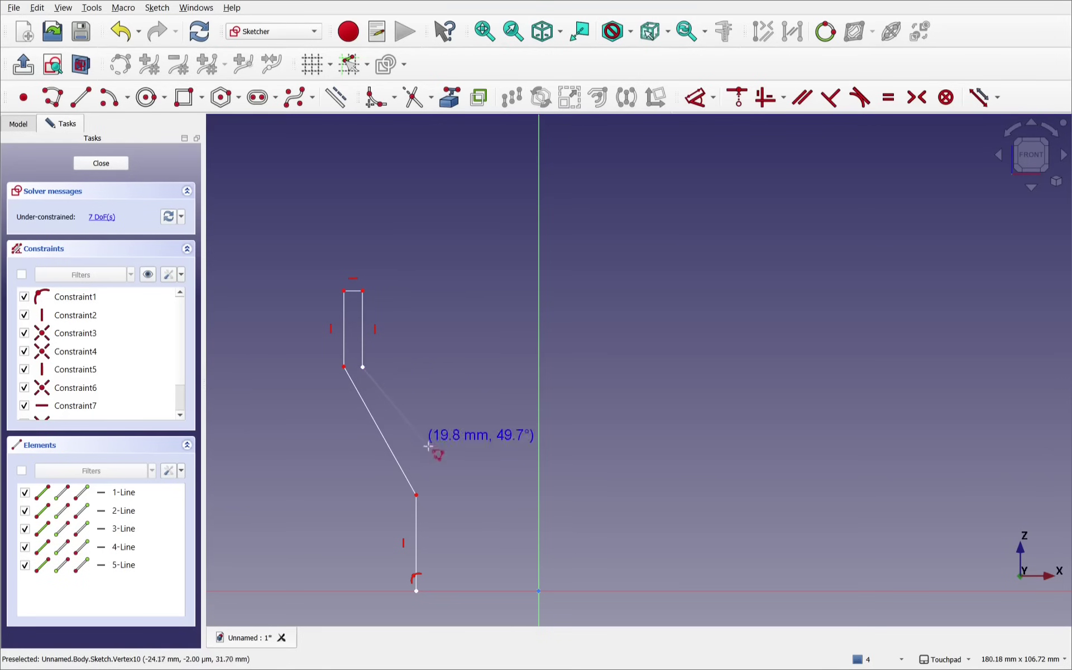
left_click(433, 489)
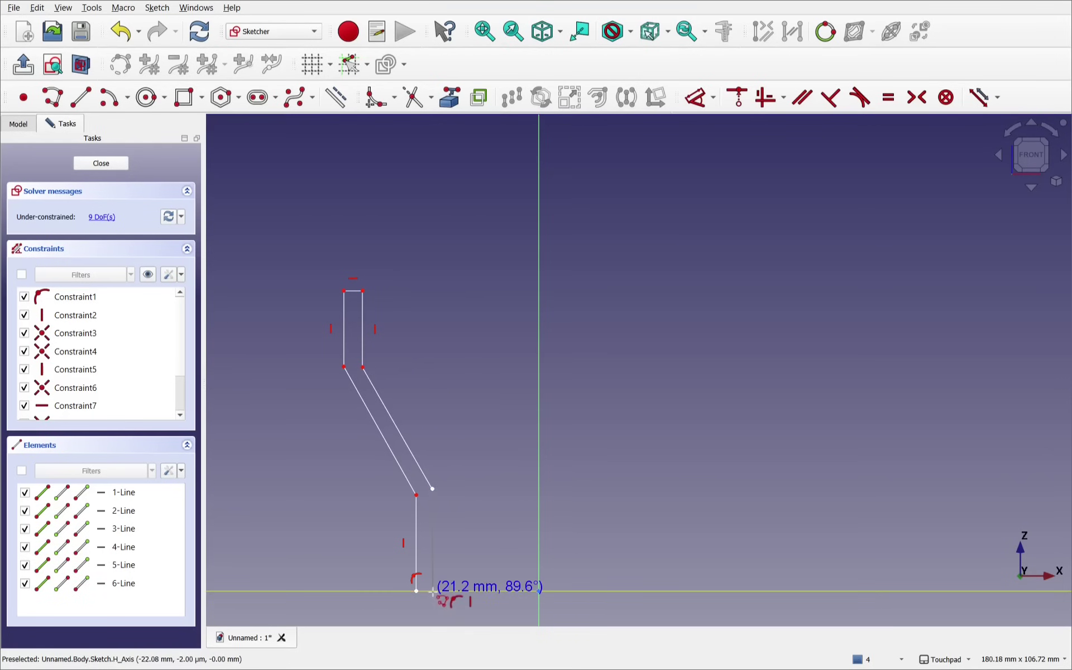
left_click(433, 591)
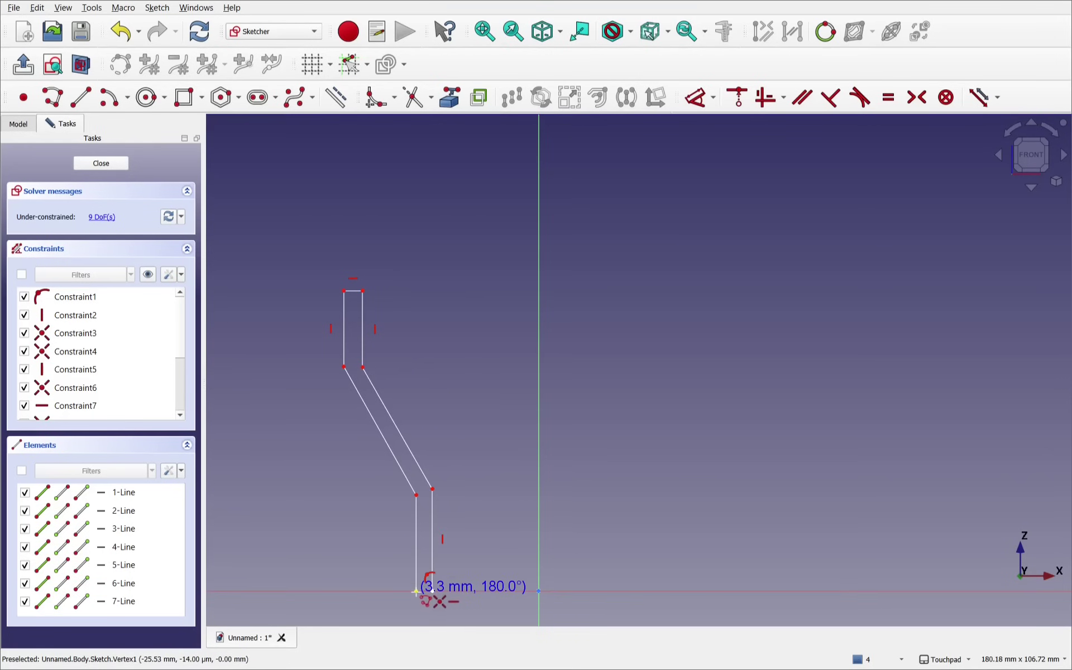
left_click(416, 590)
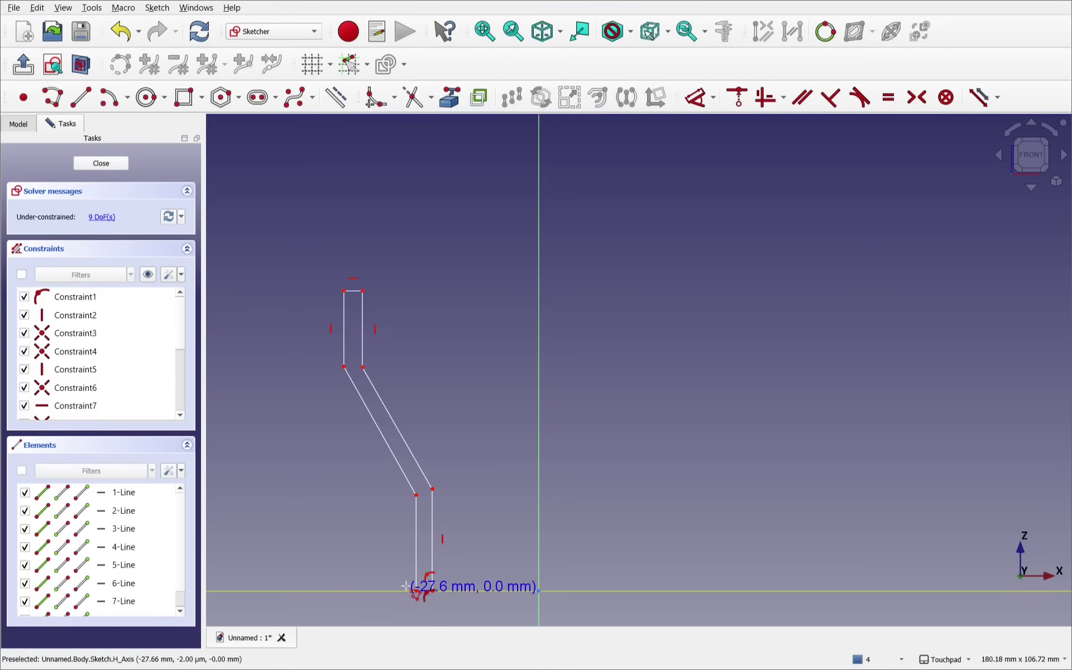
right_click(474, 439)
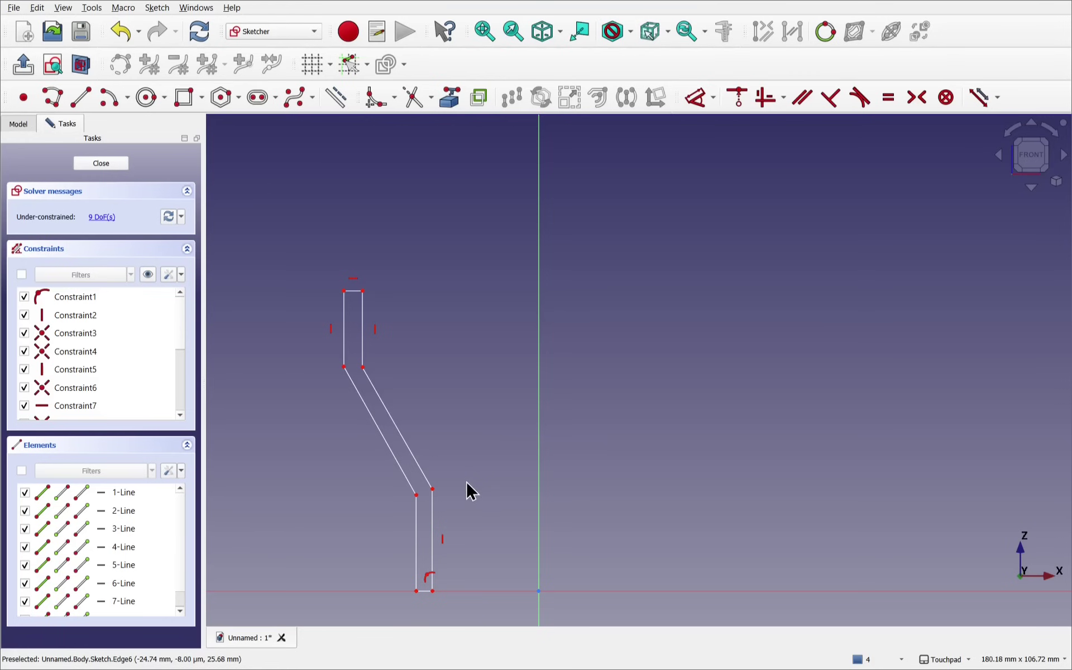
Constrain the two upper bend points of the wall profile to be horizontally aligned
left_click(343, 368)
left_click(364, 368)
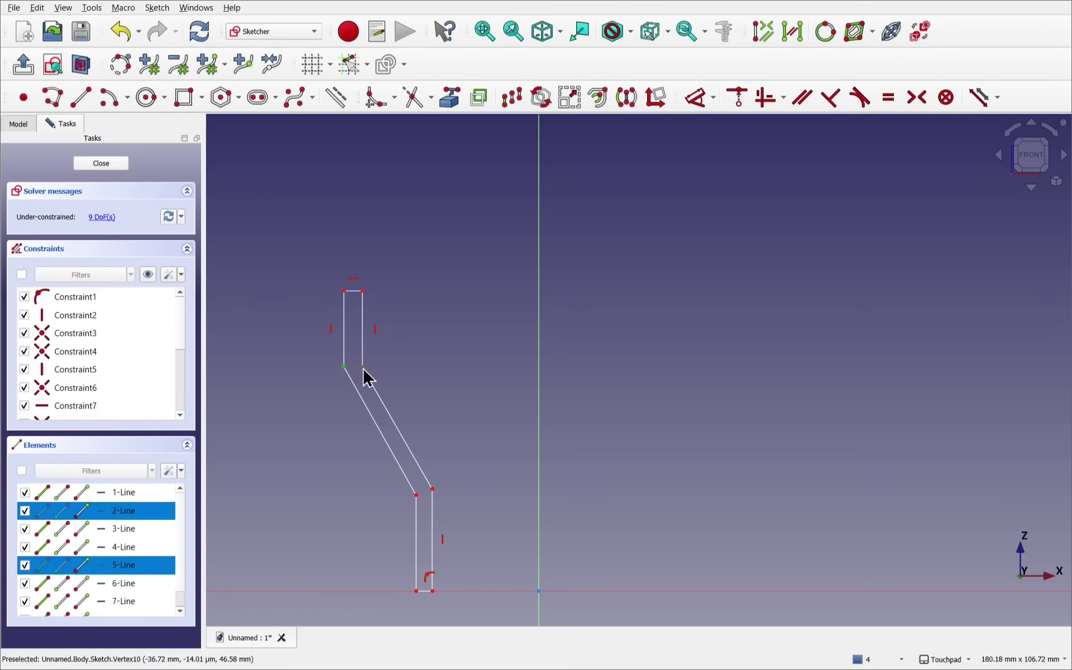
left_click(766, 100)
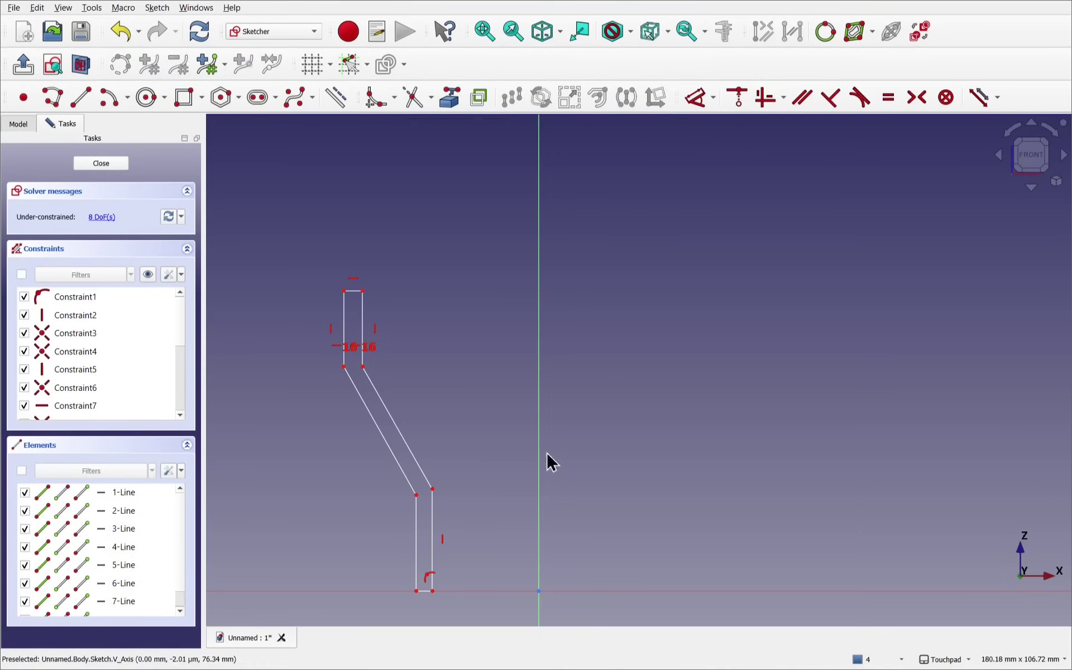
Constrain the two lower bend points of the wall profile to be horizontally aligned
left_click(416, 508)
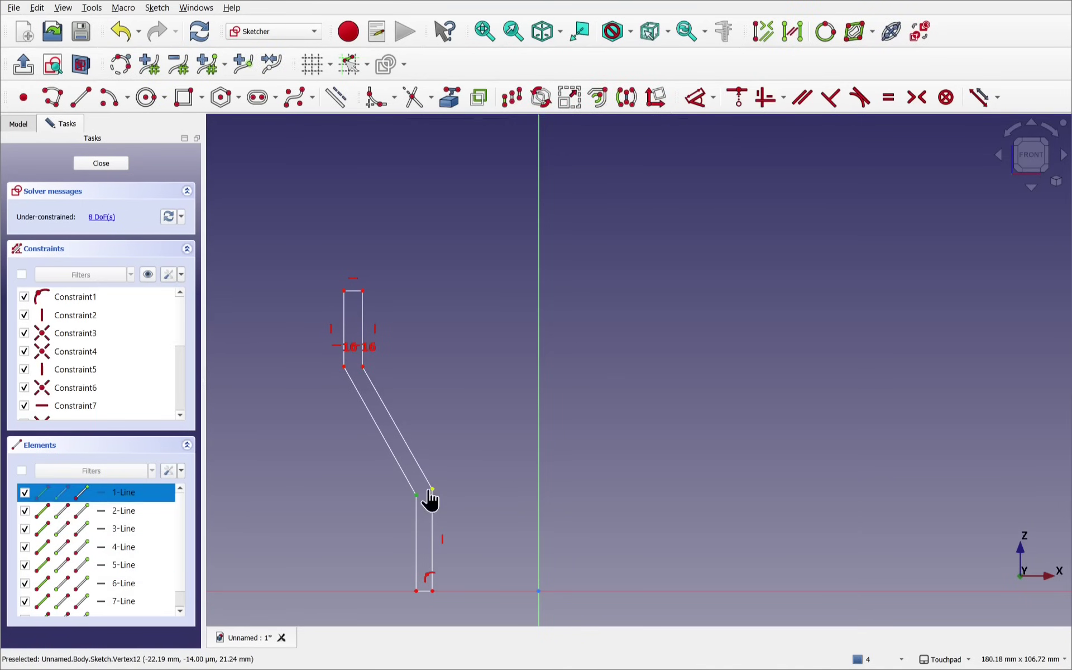
left_click(431, 495)
left_click(767, 99)
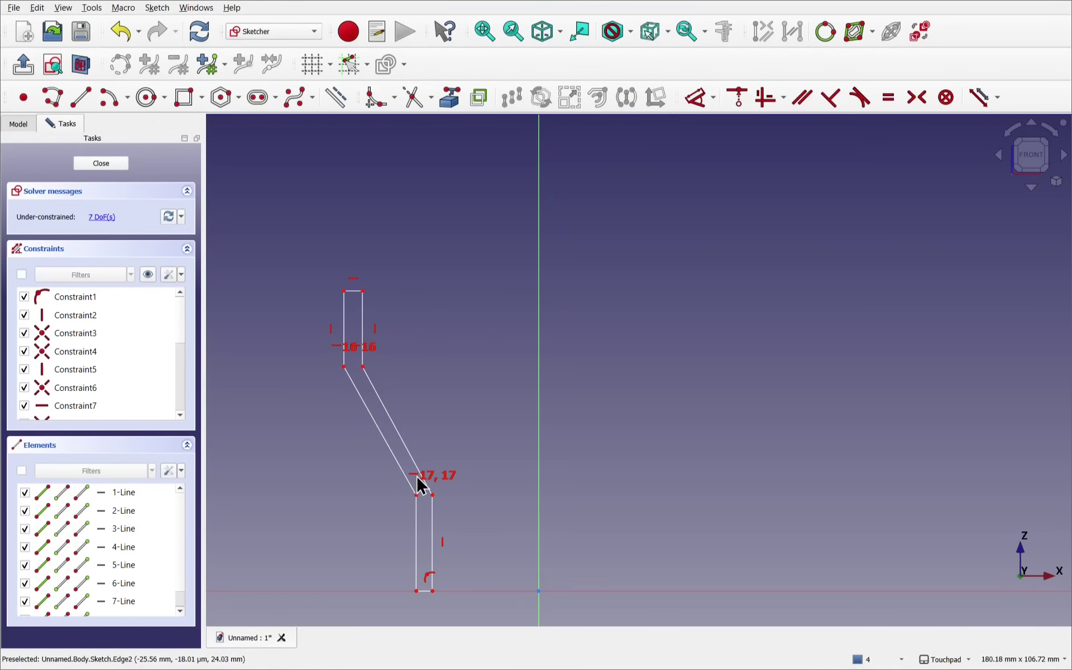
Find the alignment constraint between the two lower bend points in the sketch's constraints and delete it
scroll(420, 485, "up", 2)
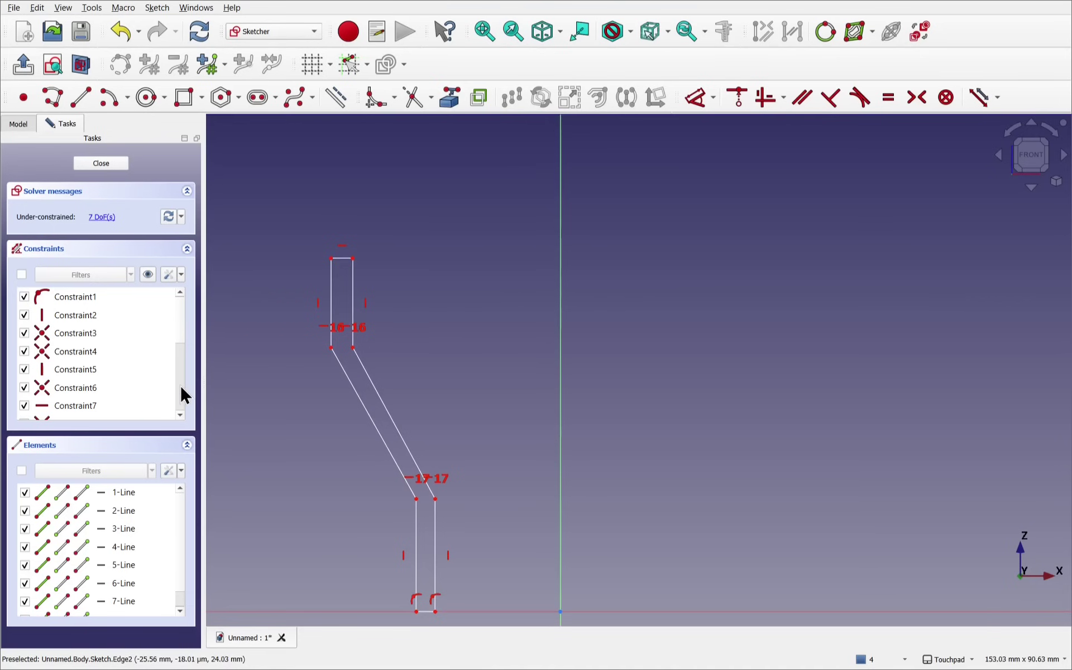
scroll(180, 391, "down", 3)
scroll(177, 358, "up", 2)
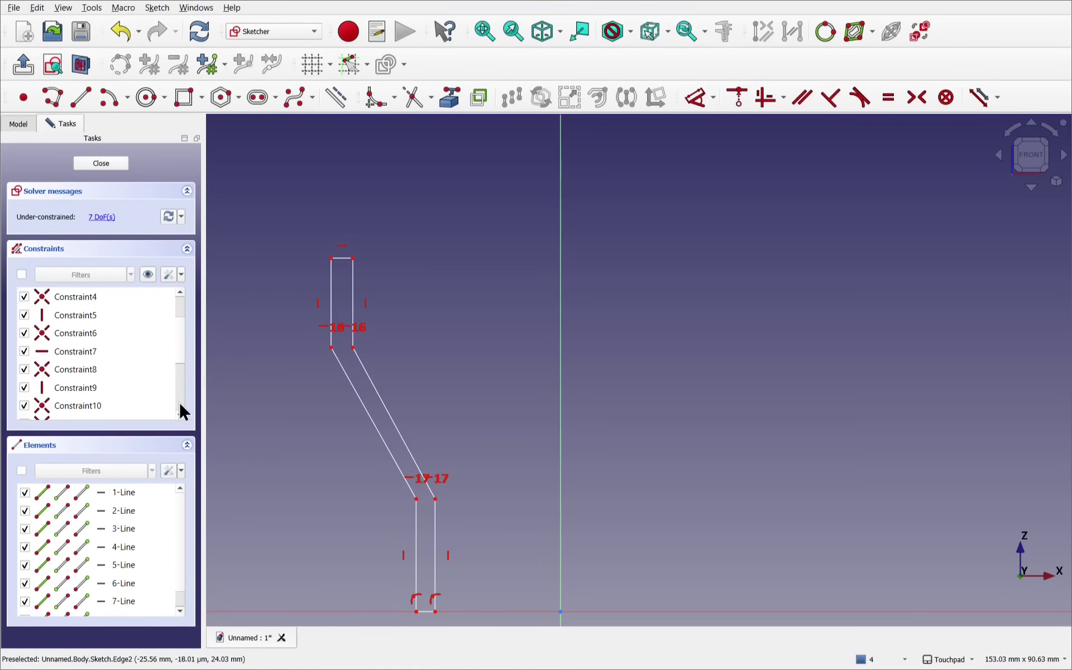
scroll(179, 398, "down", 3)
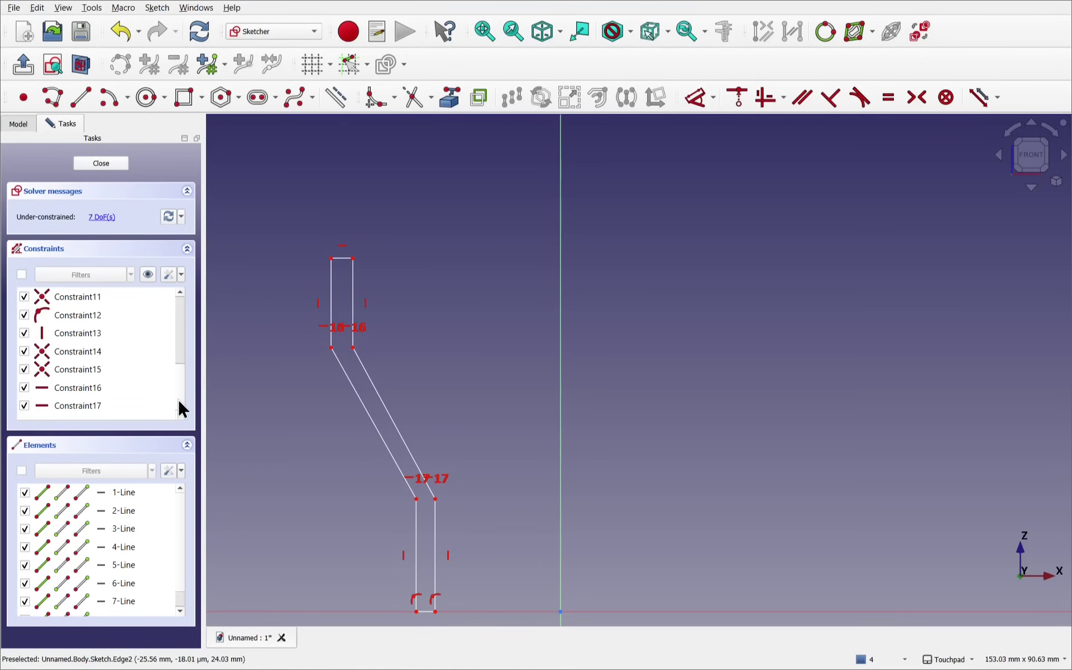
left_click(82, 407)
key("Delete")
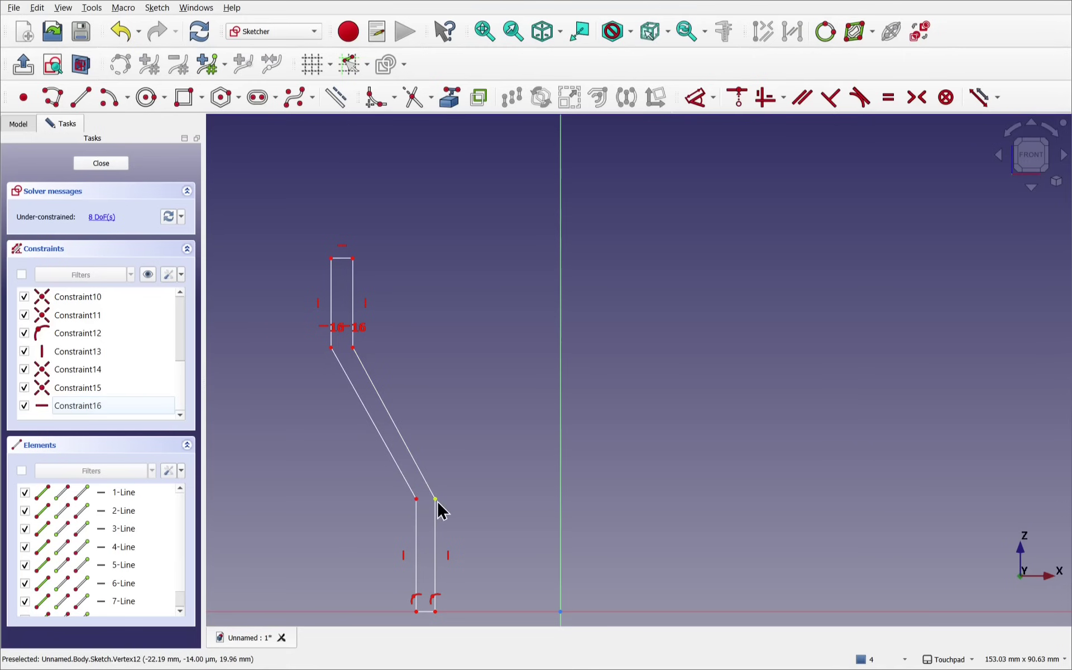
Move the inner lower bend point well above the outer one, try the horizontal/vertical constraint on both, and delete that constraint
left_click_drag(436, 499, 430, 463)
left_click(431, 463)
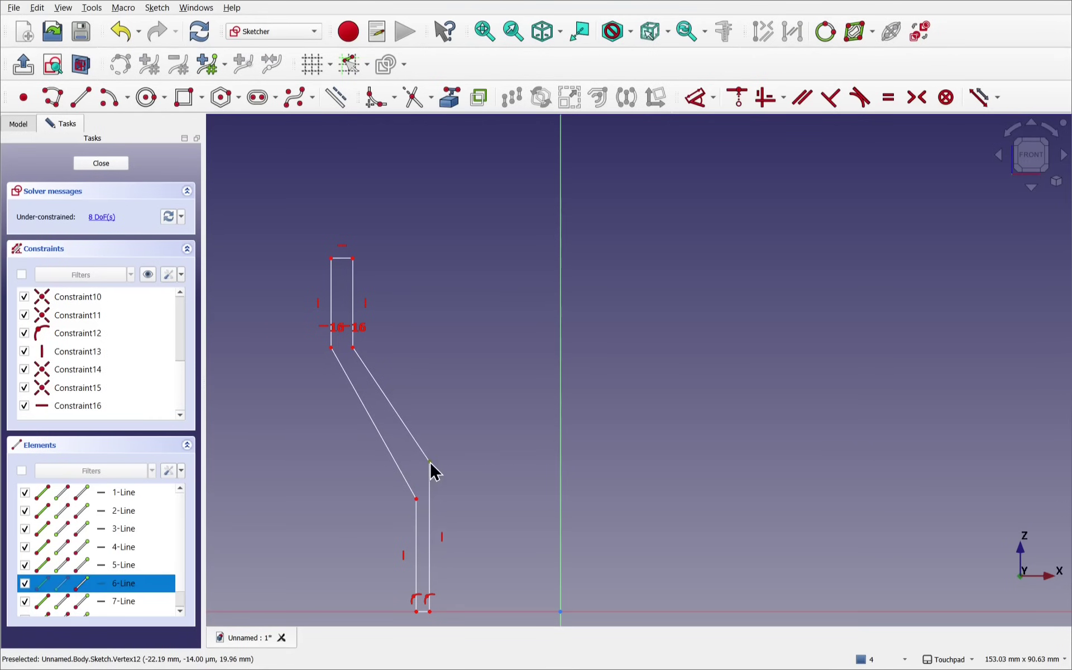
left_click(417, 498)
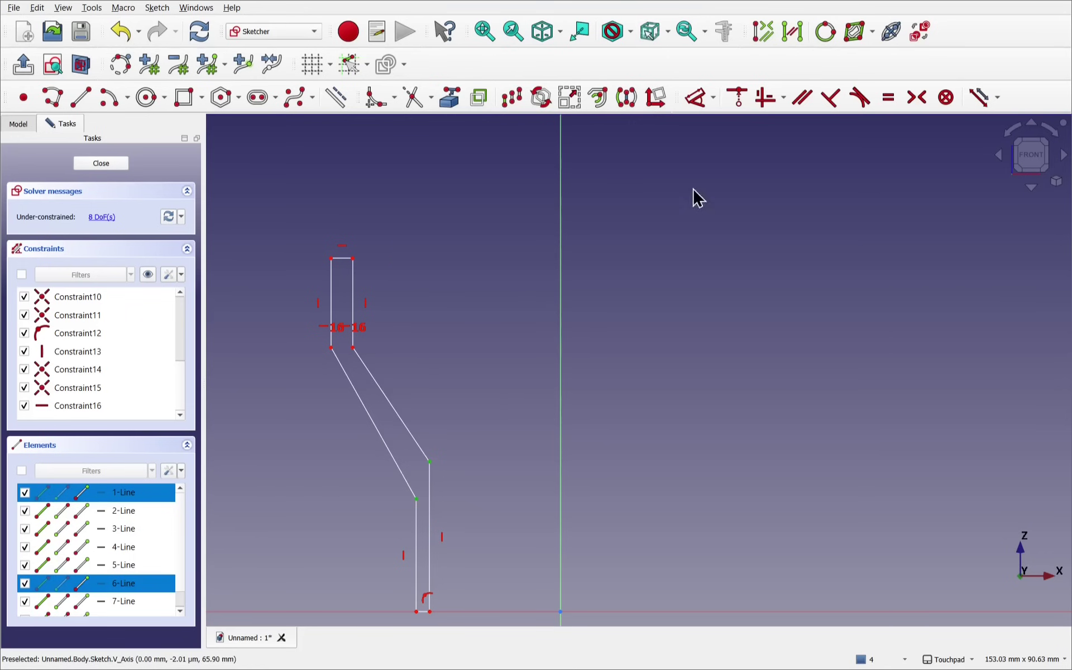
left_click(764, 99)
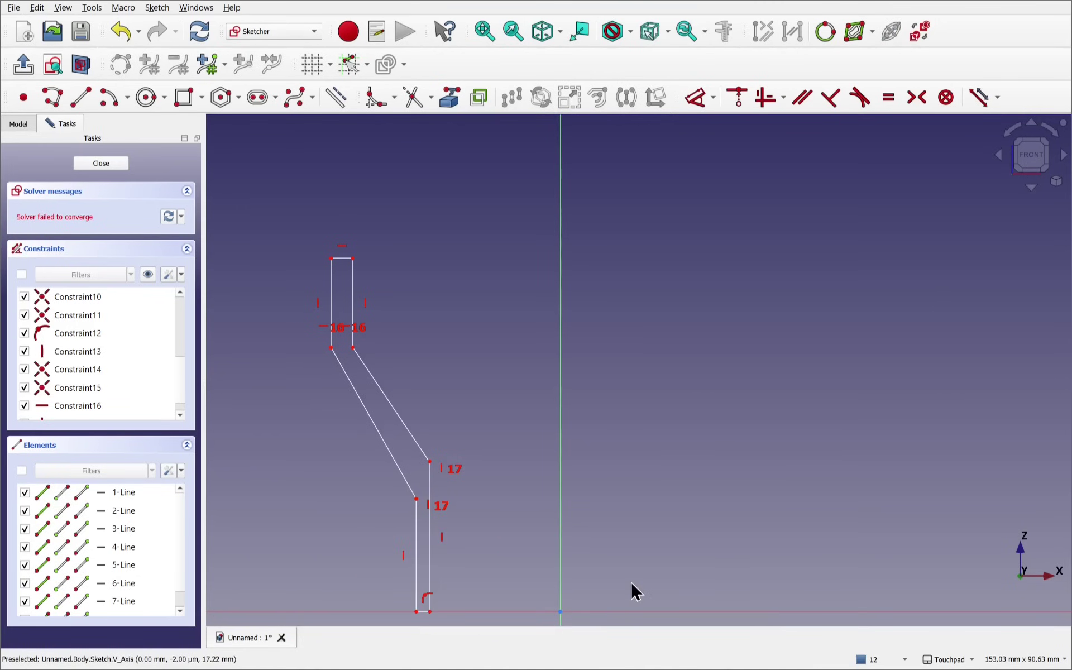
left_click(443, 511)
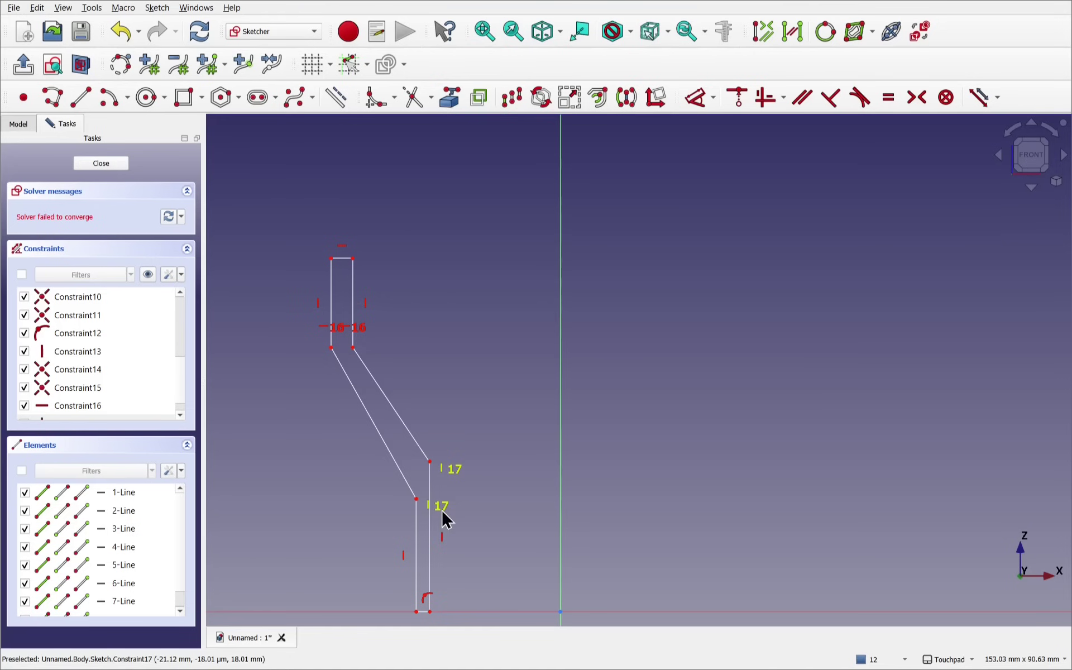
key("Delete")
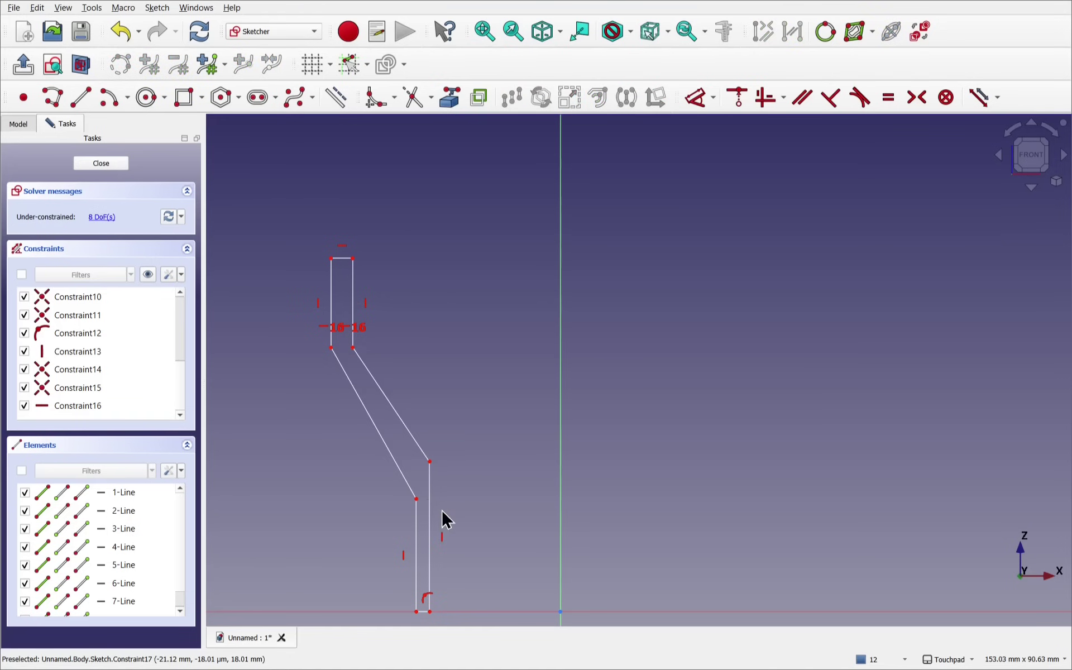
Move the inner lower bend point back to about 20 mm high and align it horizontally with the outer lower bend point
left_click_drag(430, 462, 438, 505)
left_click(438, 505)
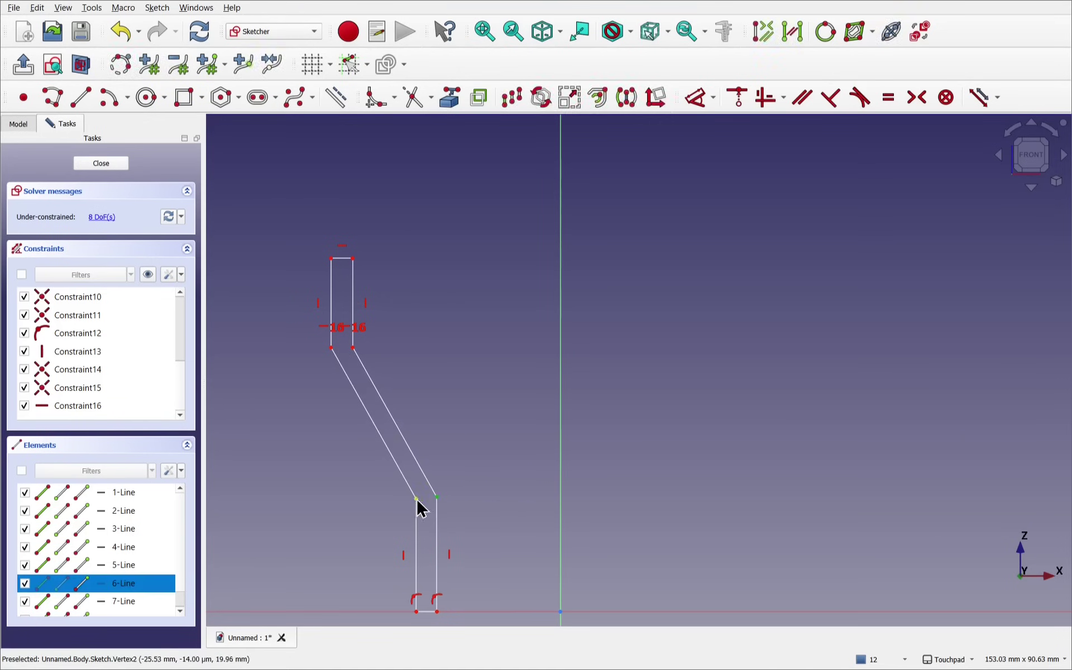
left_click(417, 499)
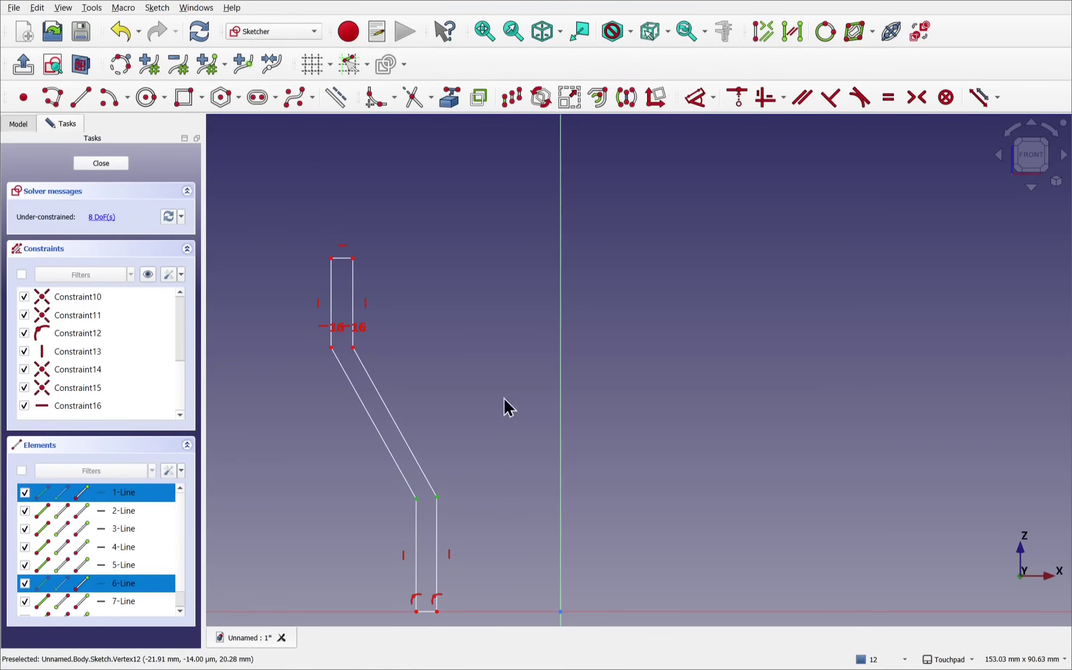
left_click(763, 104)
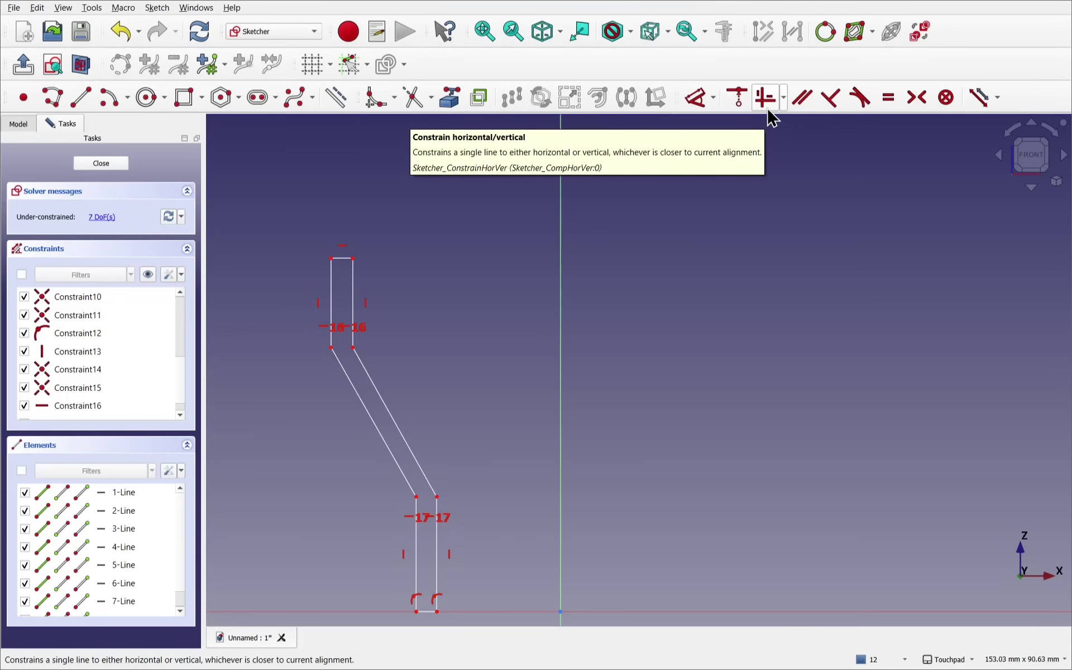
Constrain the two slanted lines of the wall profile to be parallel
left_click(375, 423)
left_click(390, 414)
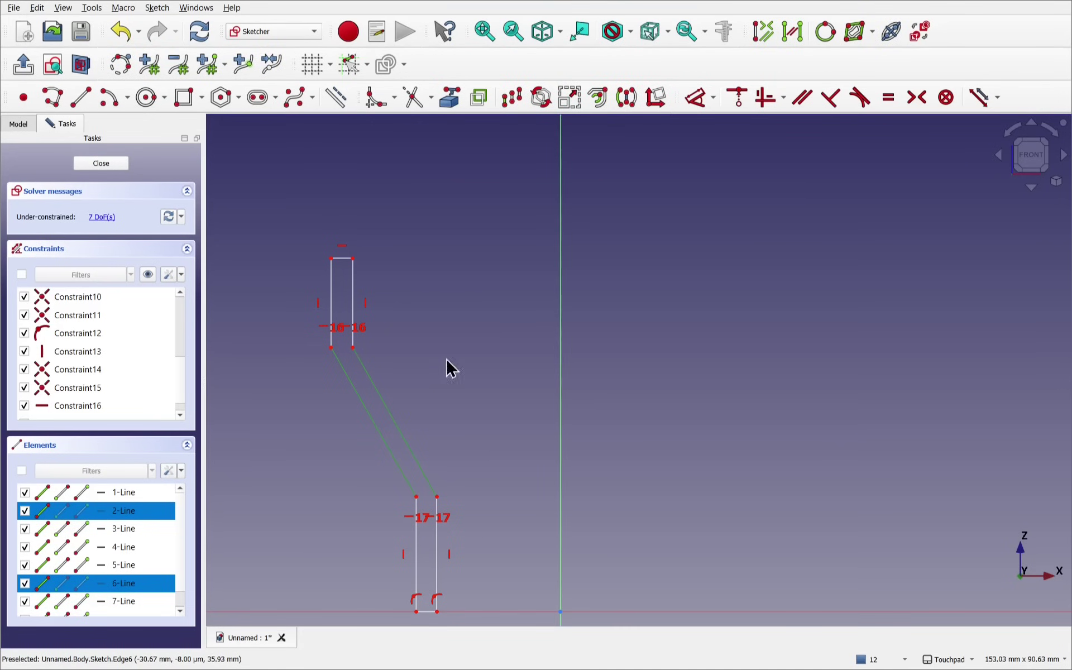
left_click(802, 97)
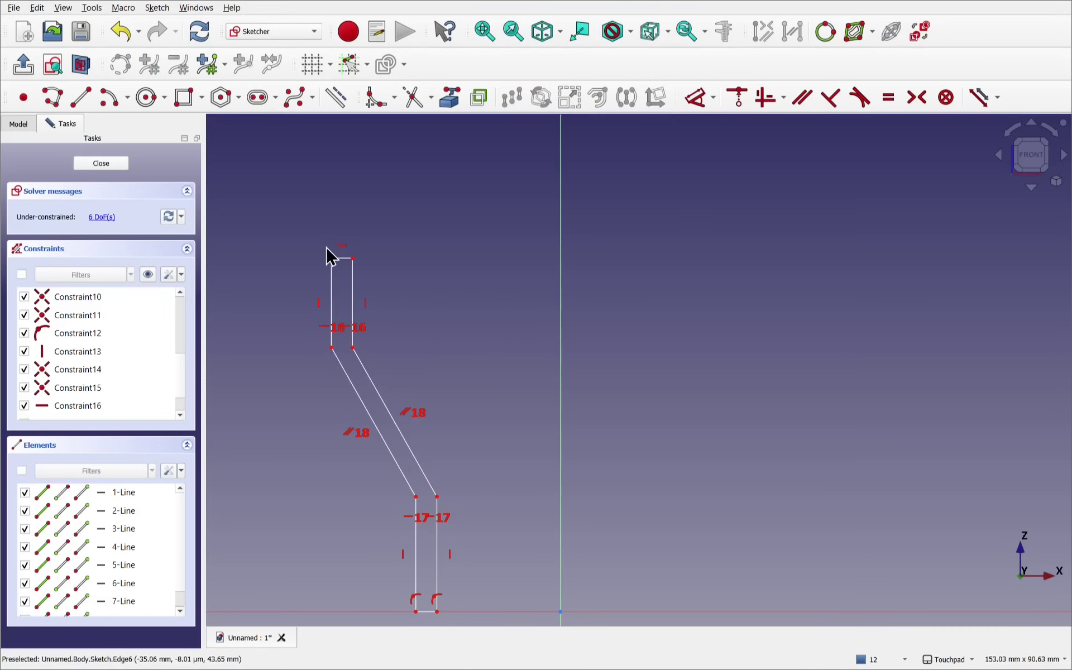
Try to constrain the top and bottom edges of the wall profile to equal length
left_click(342, 261)
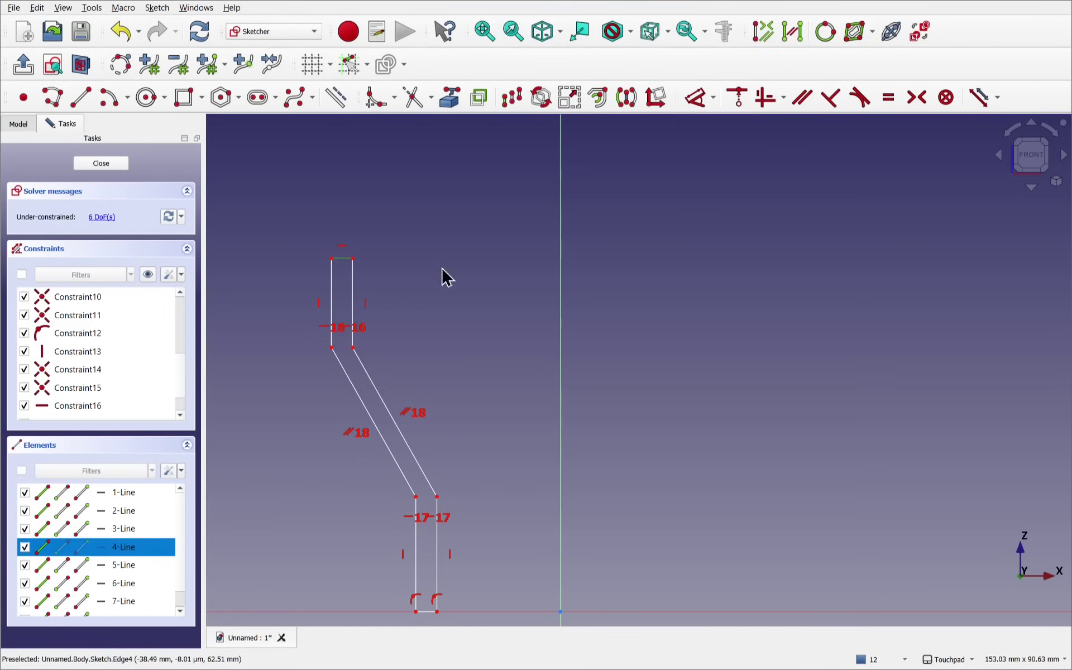
left_click(427, 615)
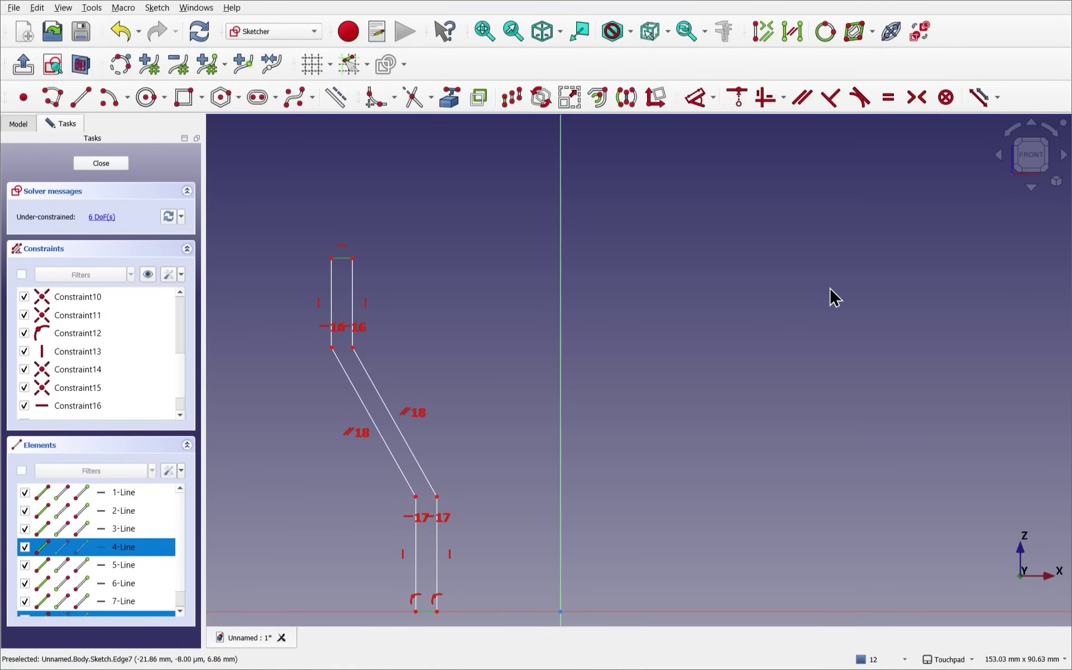
left_click(889, 100)
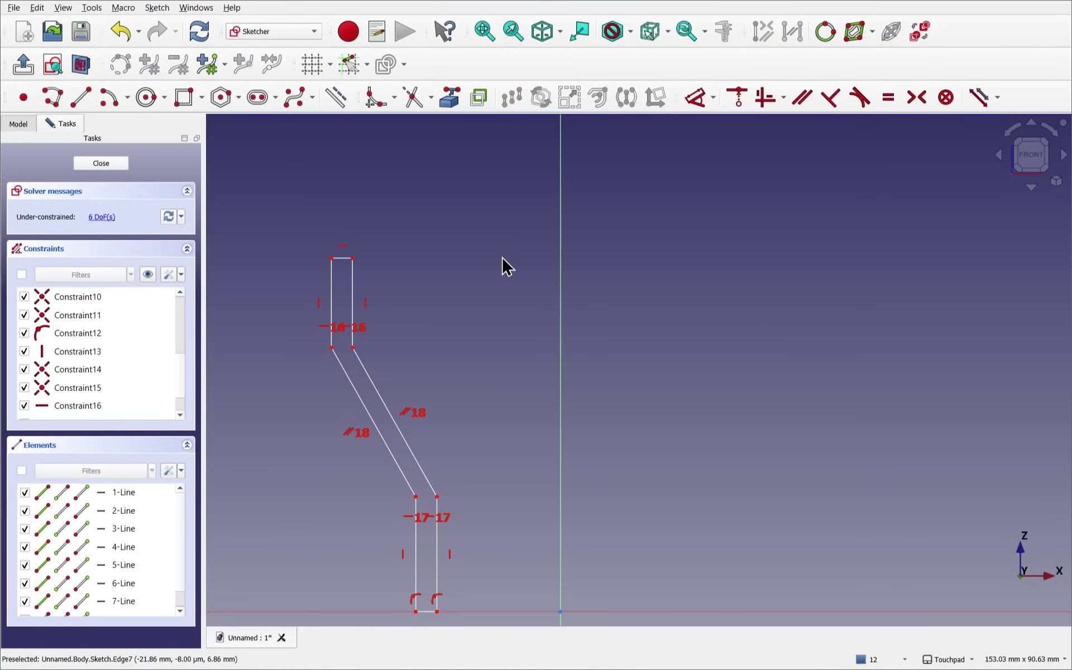
left_click(344, 259)
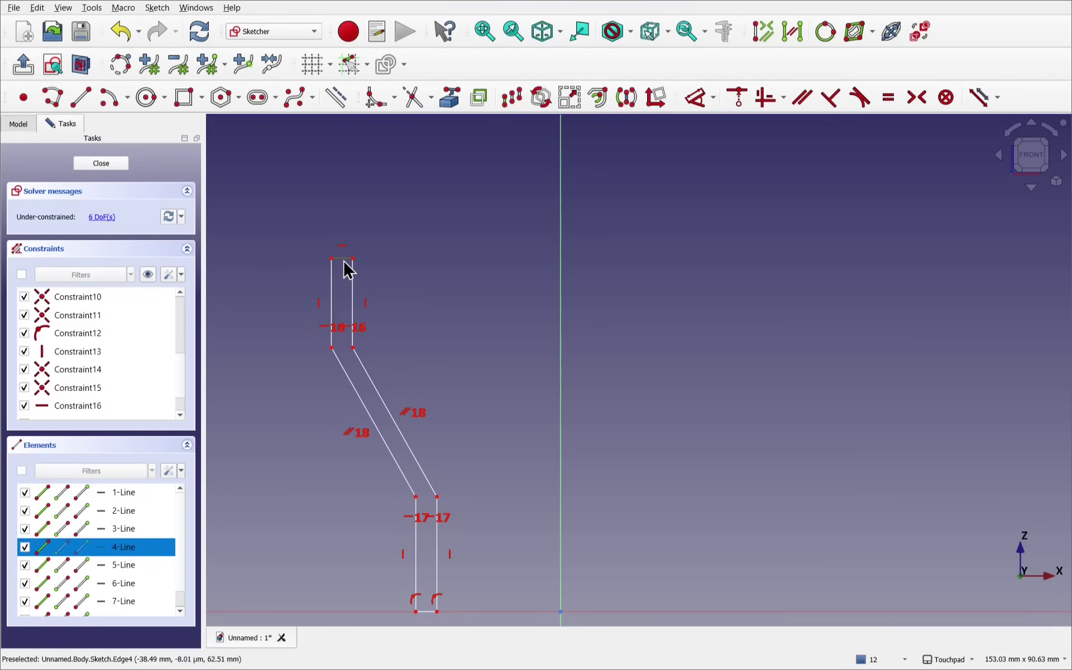
left_click(491, 271)
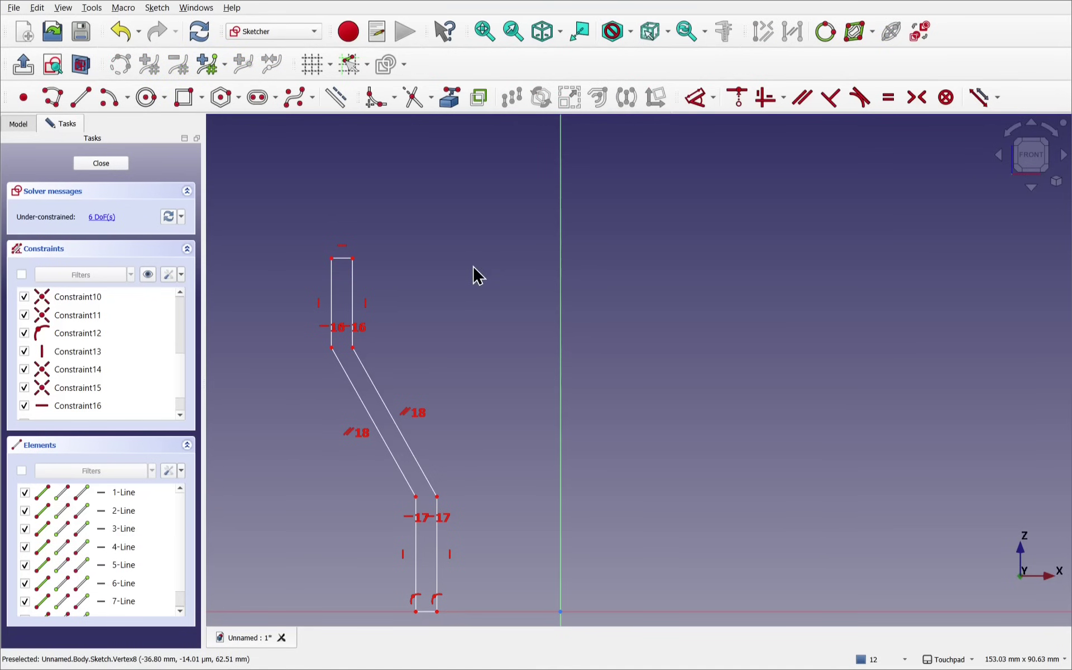
Dimension the top edge of the wall profile and set its width to 3 mm
left_click(697, 101)
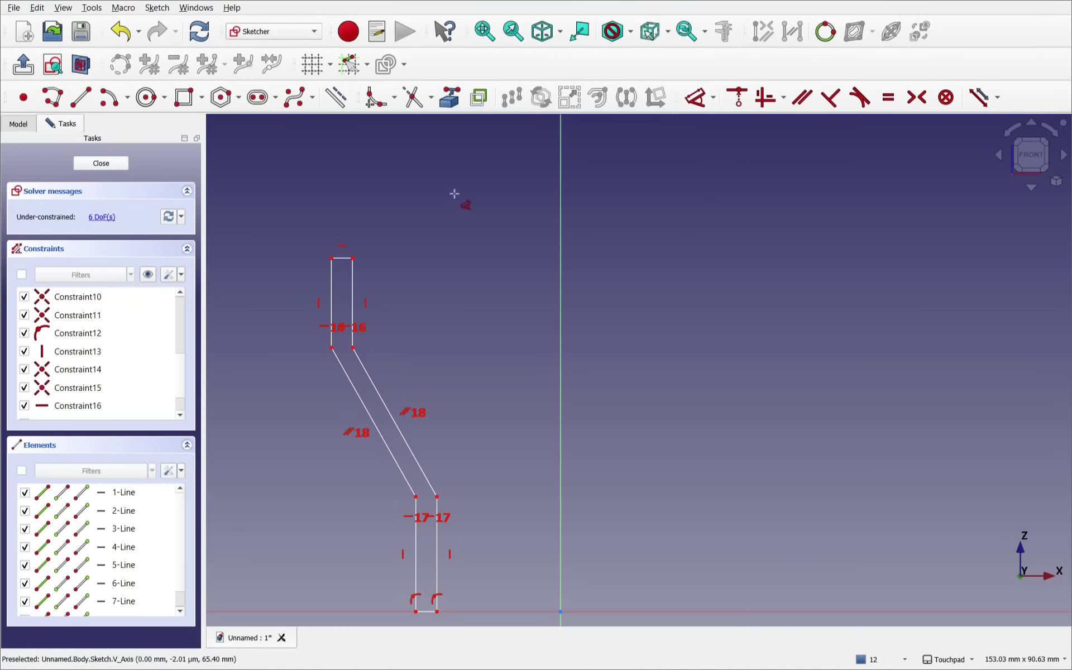
left_click(341, 257)
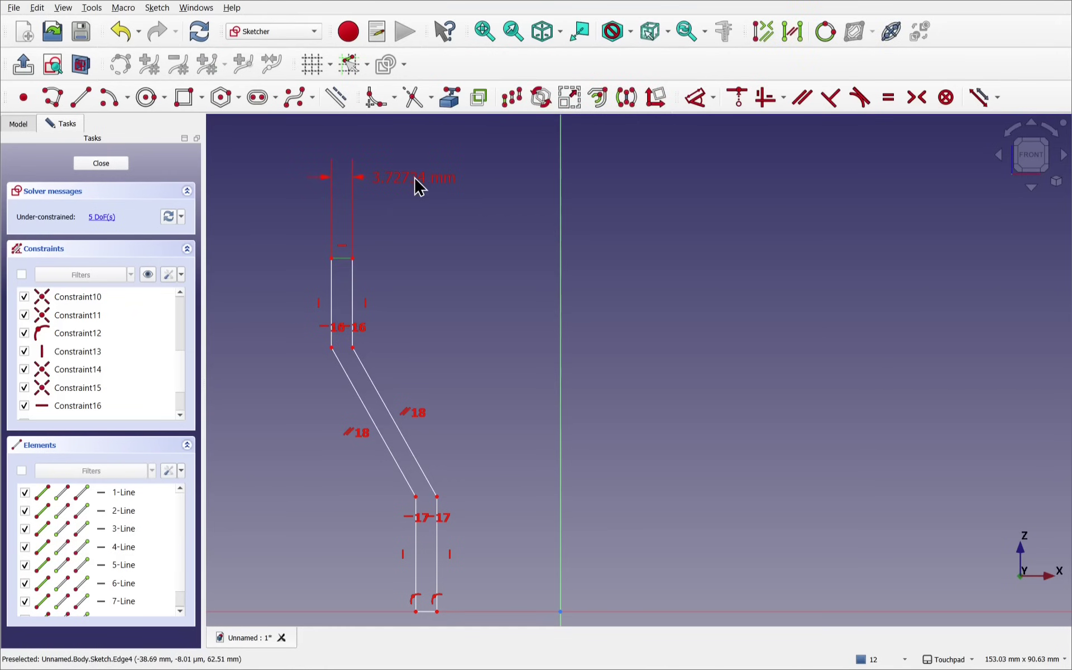
left_click(414, 176)
type("3")
key("Return")
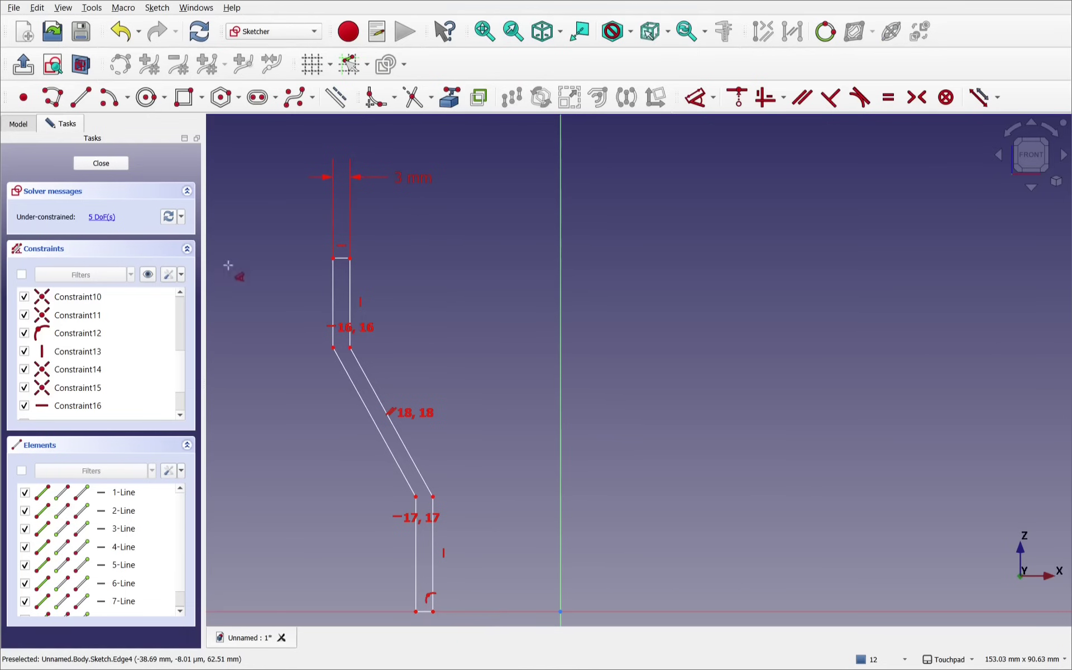
Dimension the outer upper vertical line and set its length to 10 mm
left_click(334, 302)
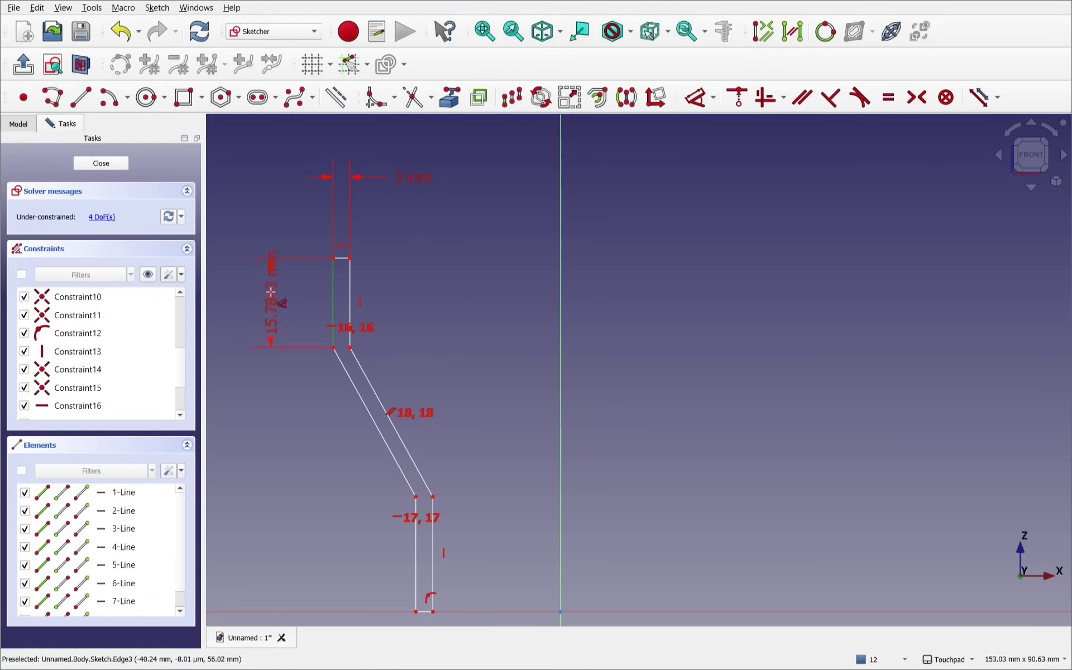
left_click(271, 292)
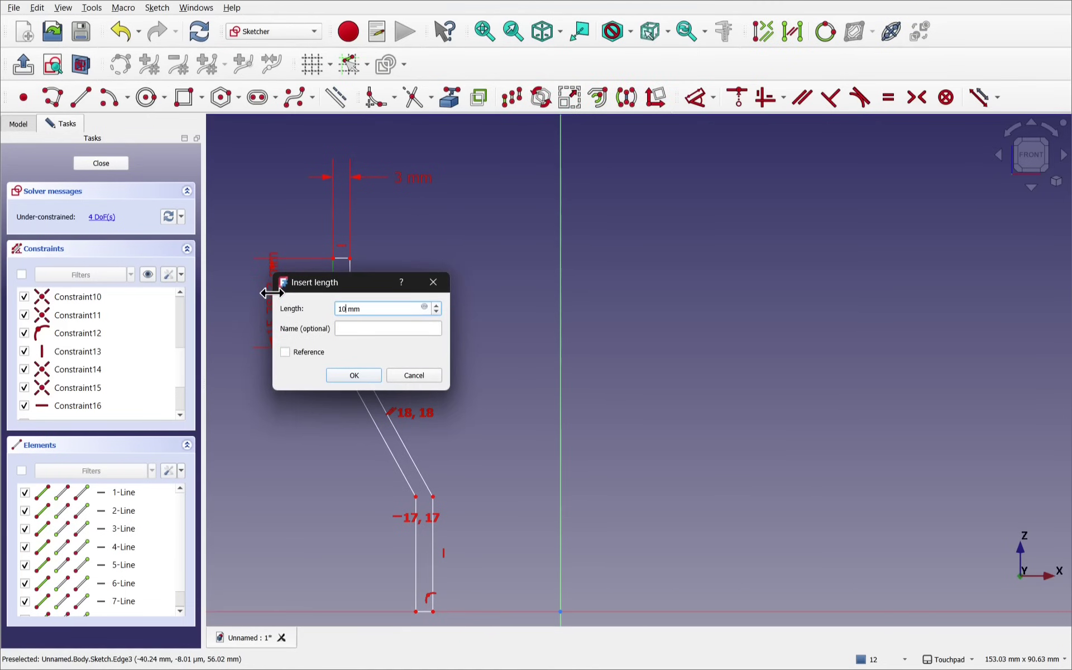
key("Return")
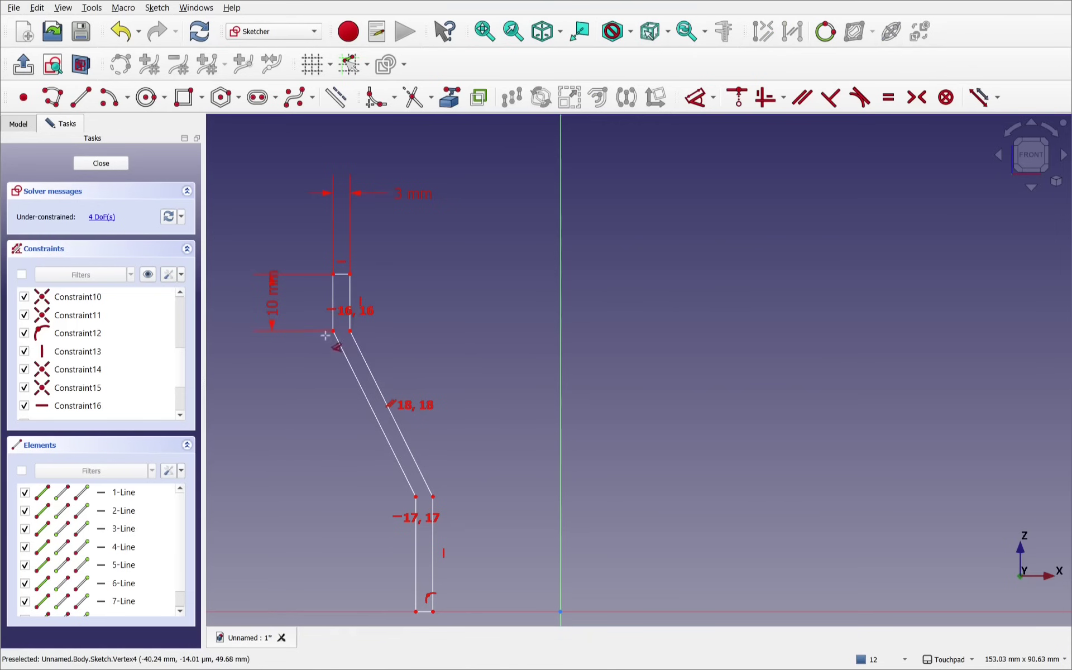
Dimension the vertical distance between the outer upper and lower bend points and set it to 30 mm
left_click(333, 332)
left_click(560, 611)
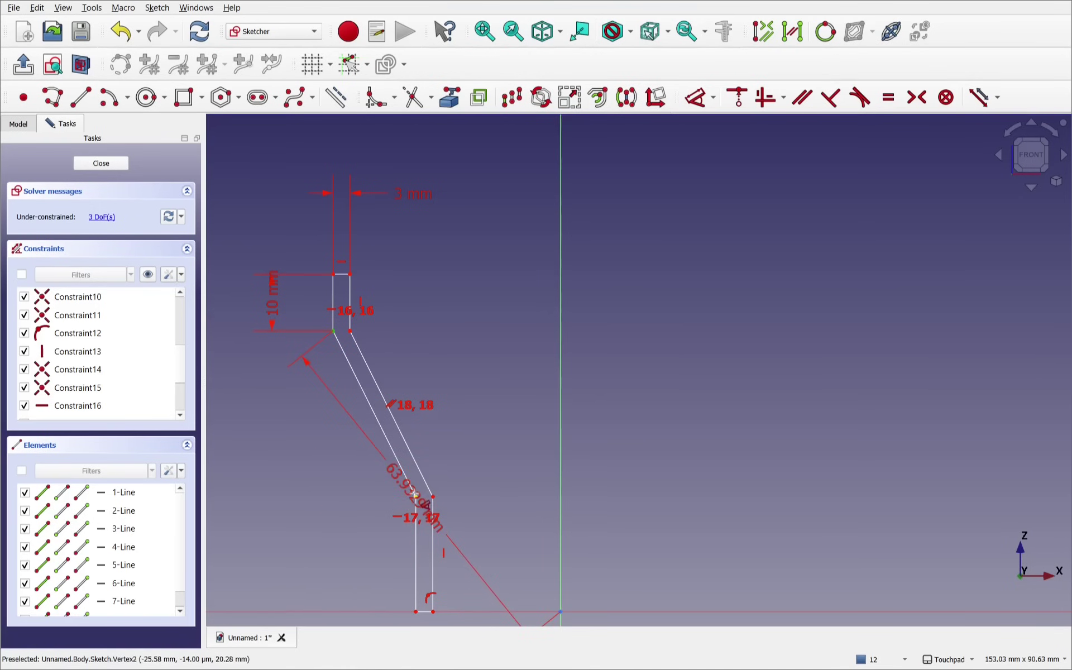
left_click(416, 496)
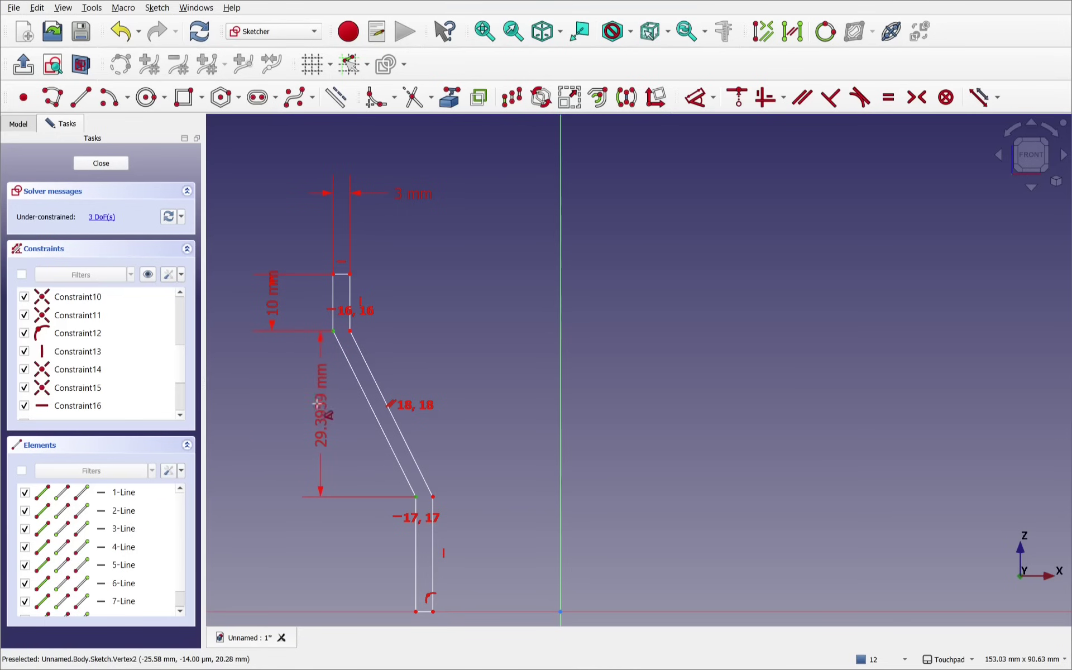
left_click(268, 416)
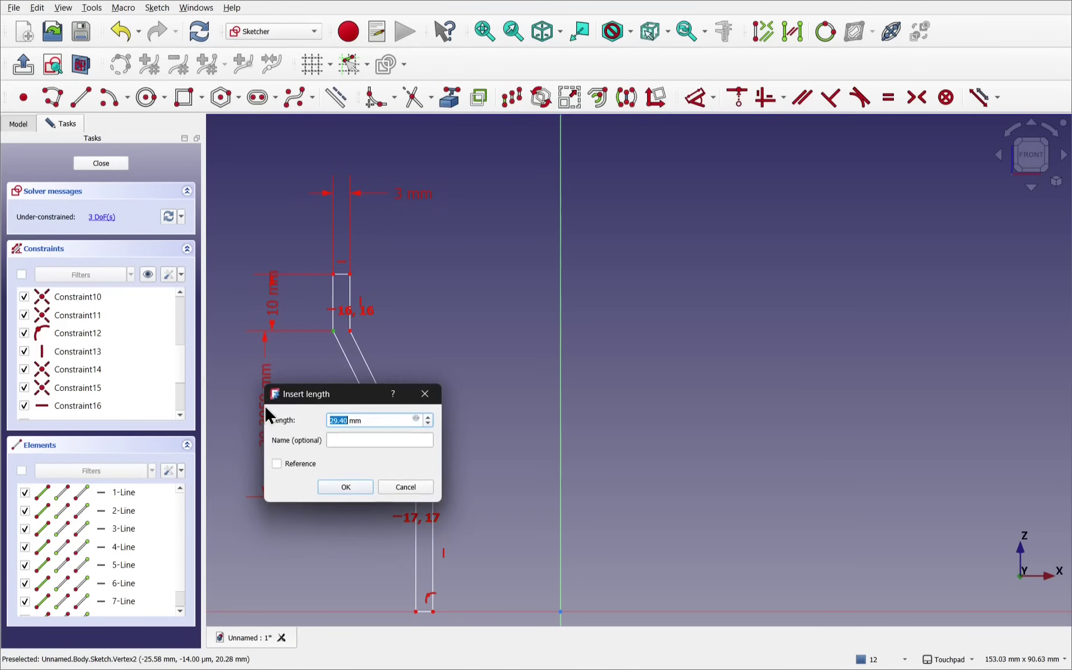
type("30")
key("Return")
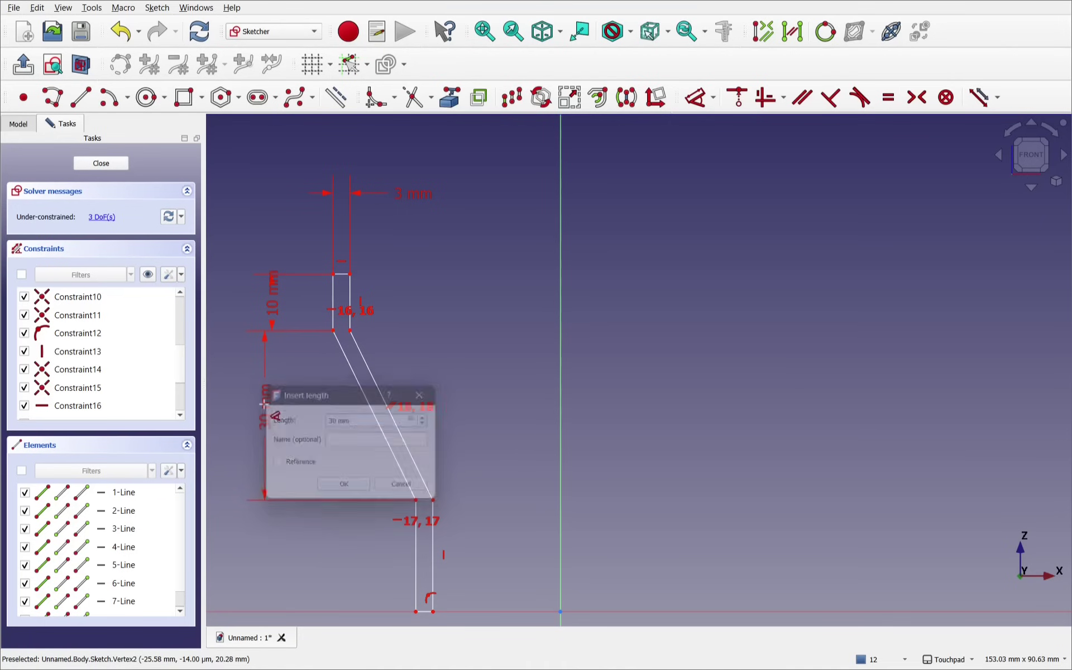
Dimension the outer lower vertical line and set its length to 20 mm
left_click(415, 571)
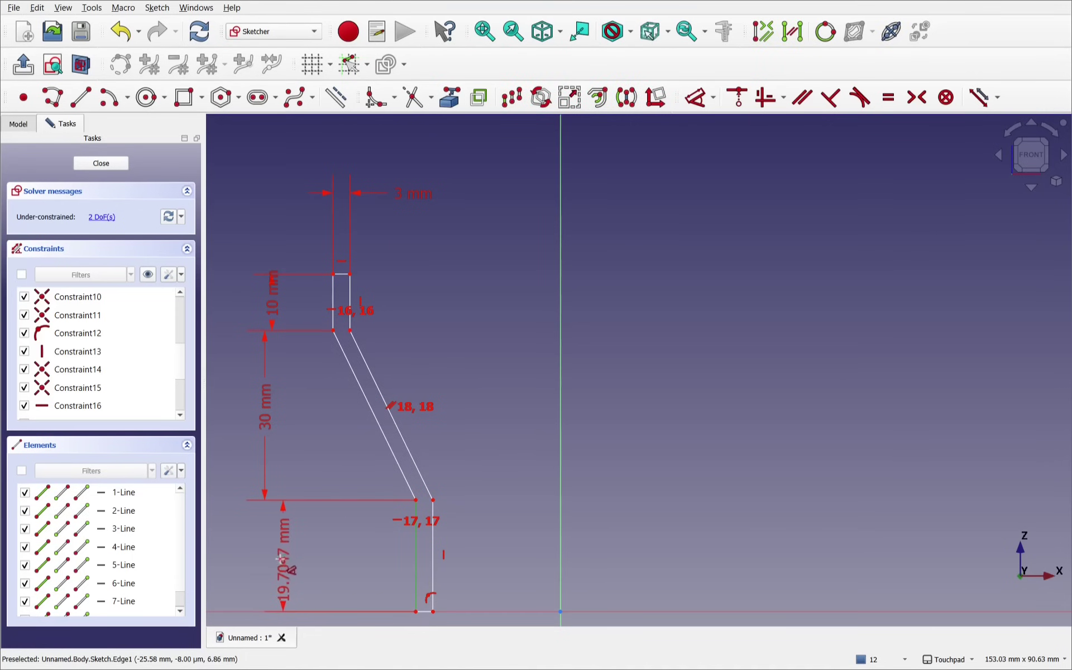
left_click(279, 562)
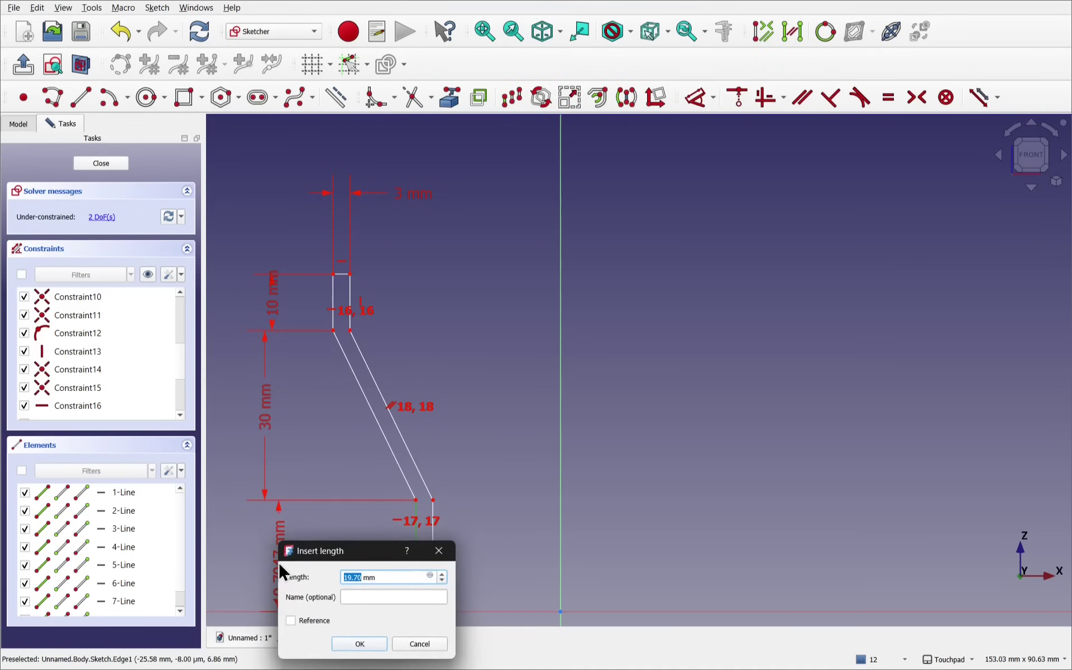
type("20")
key("Return")
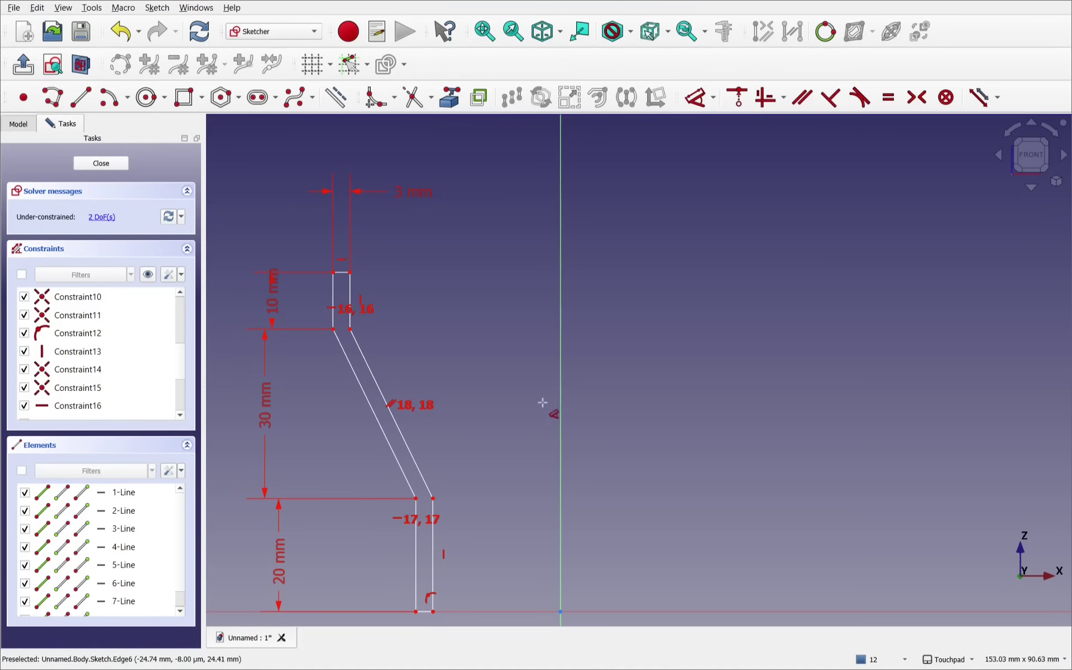
Dimension the horizontal distance from the profile's upper inner corner to the vertical axis and set it to 40 mm
left_click(351, 273)
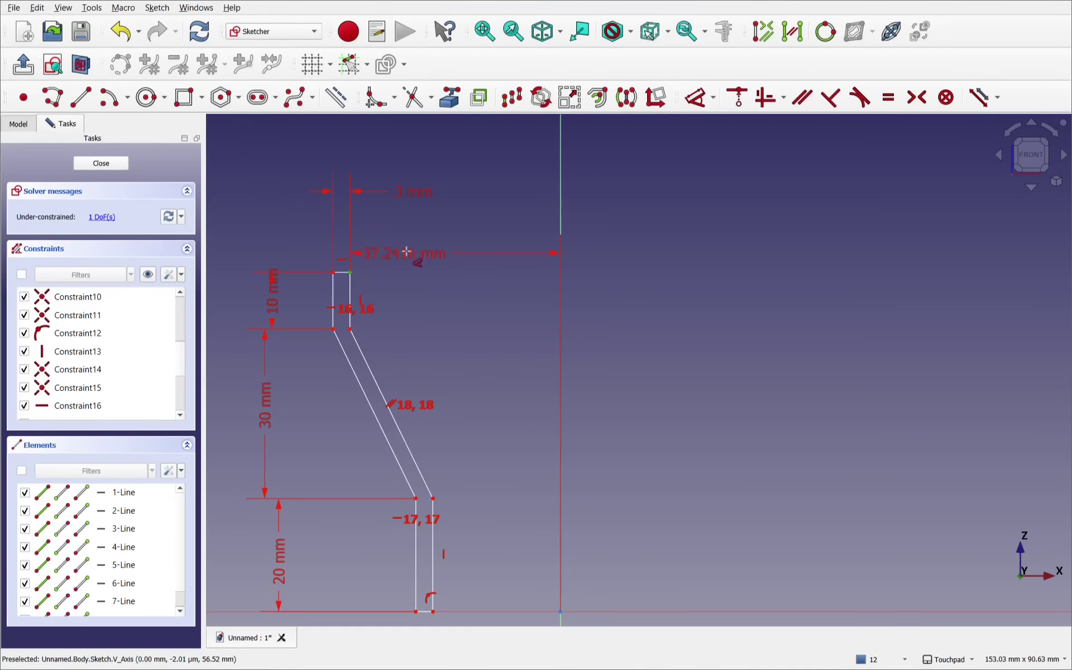
left_click(449, 246)
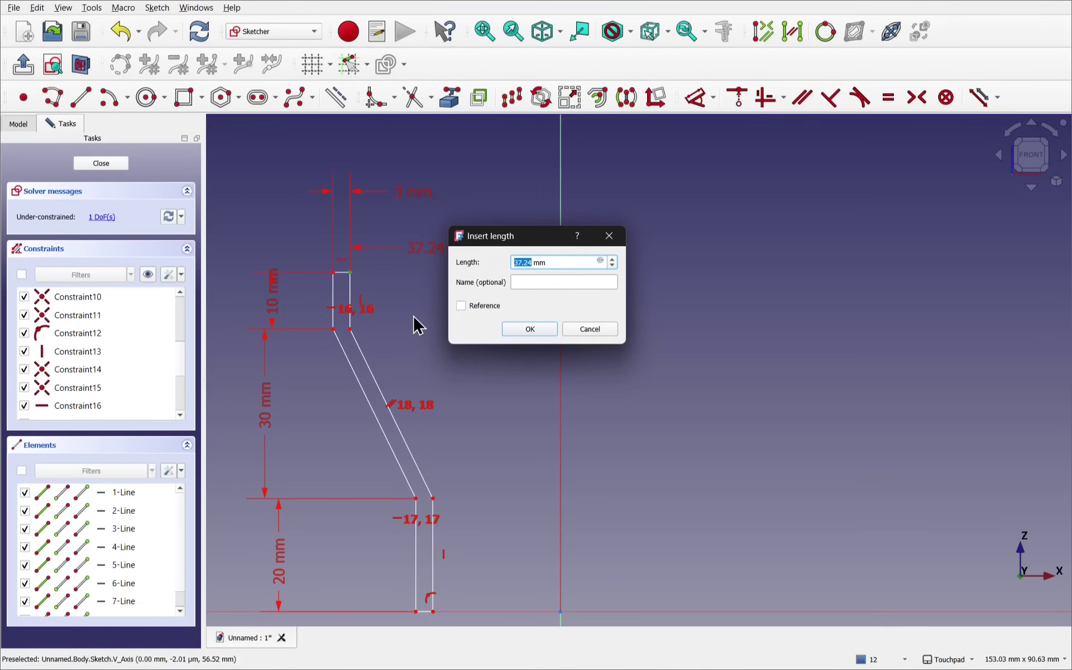
key("Return")
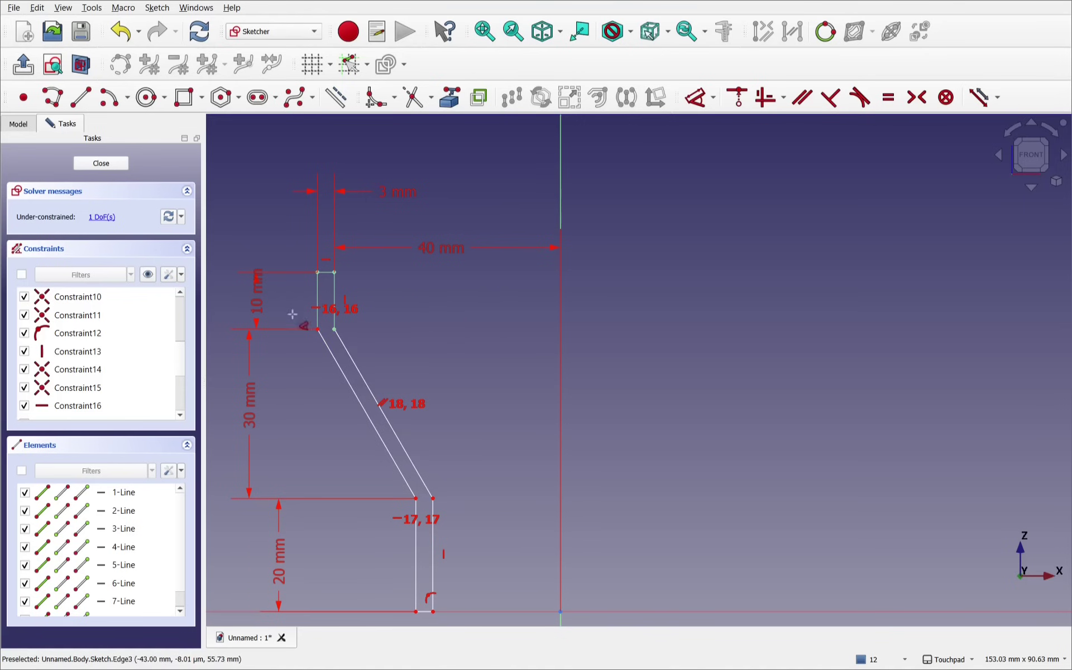
Dimension the horizontal distance from the profile's lower inner corner to the vertical axis and set it to 25 mm
scroll(479, 344, "down", 3)
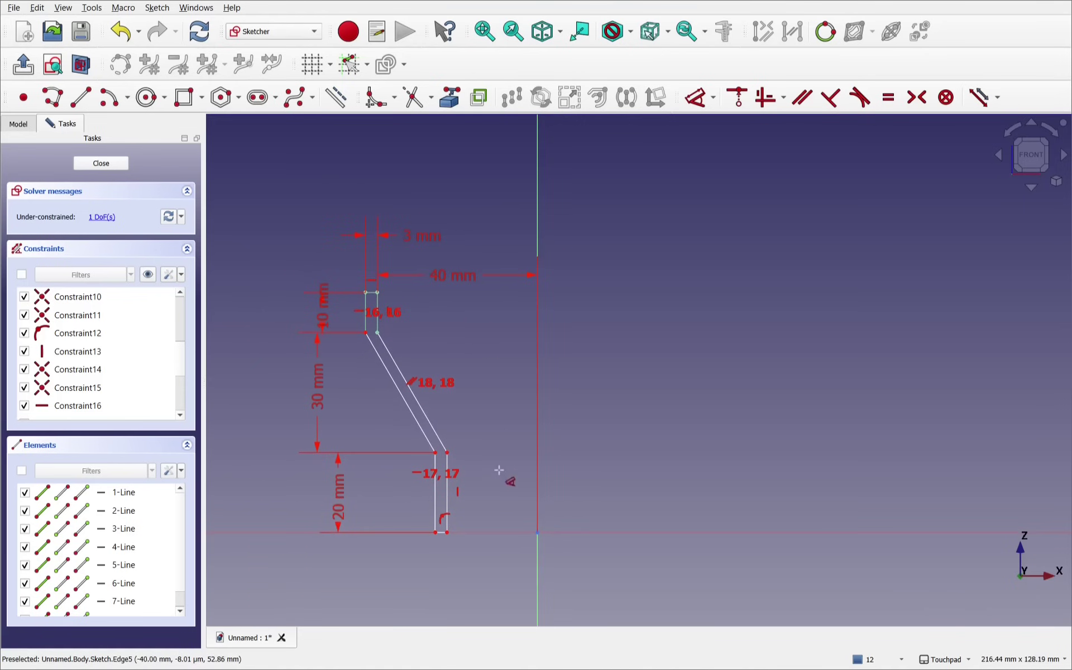
middle_click_drag(498, 471, 502, 431)
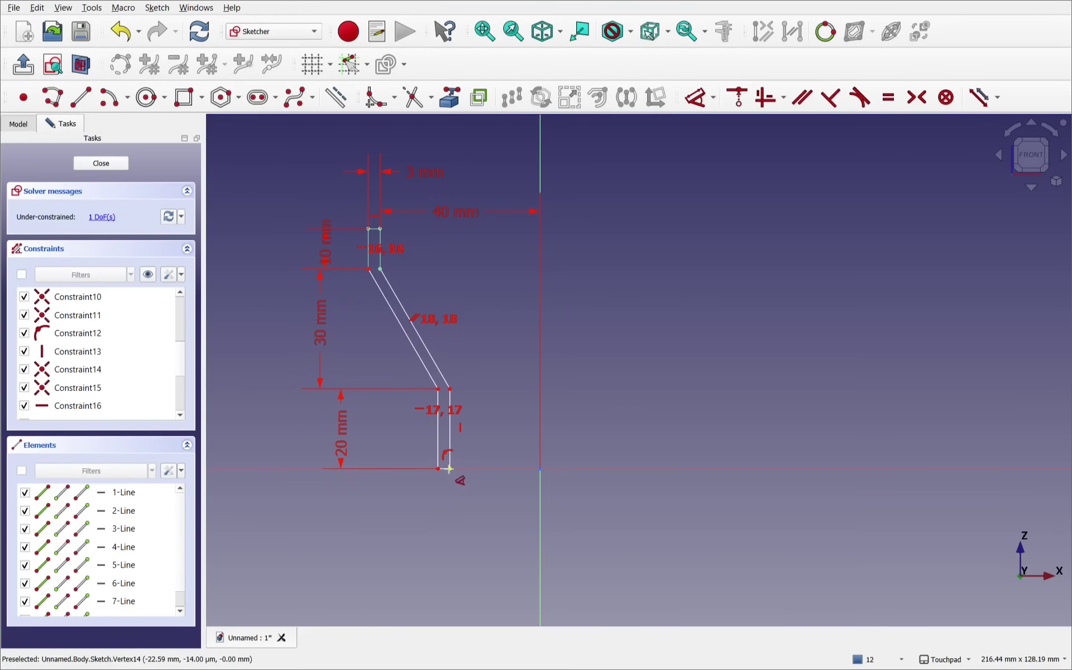
left_click(450, 470)
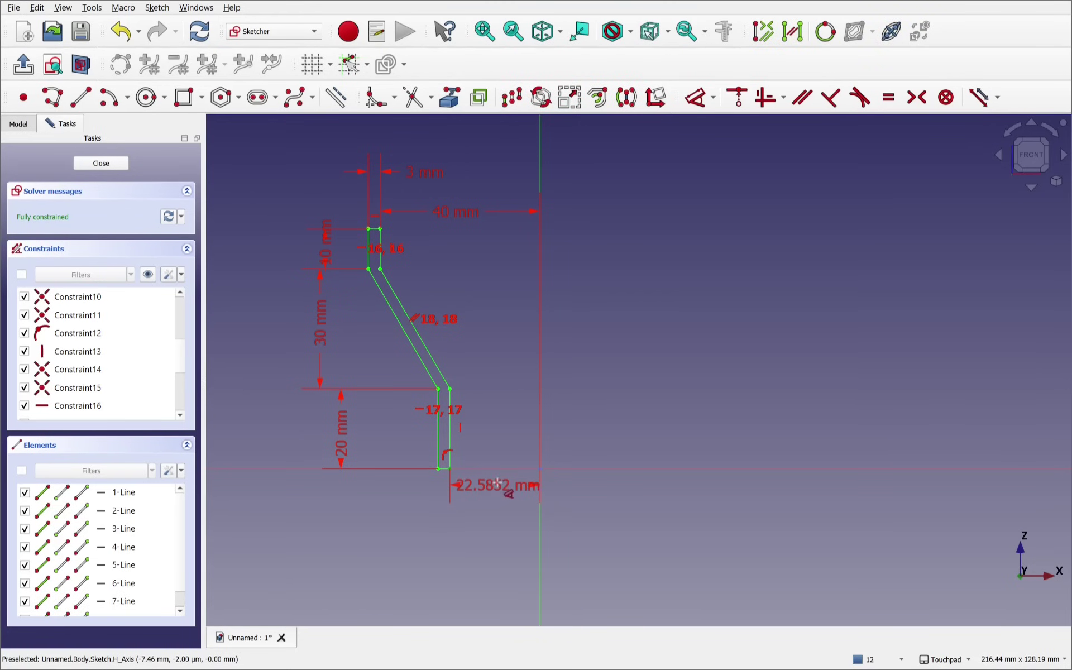
left_click(500, 485)
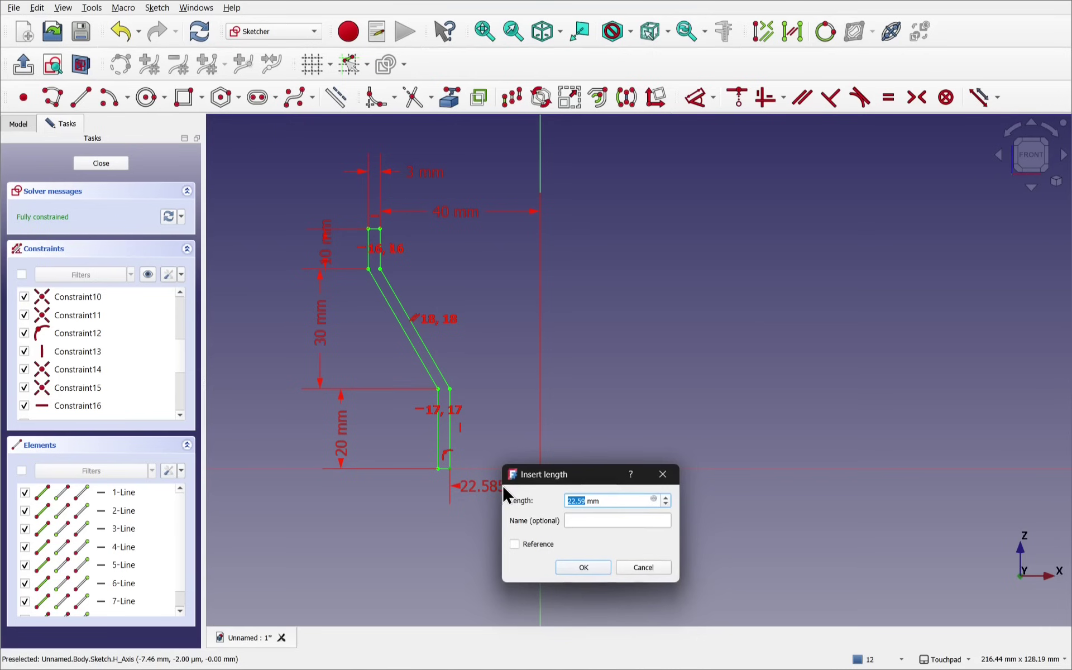
type("25")
key("Return")
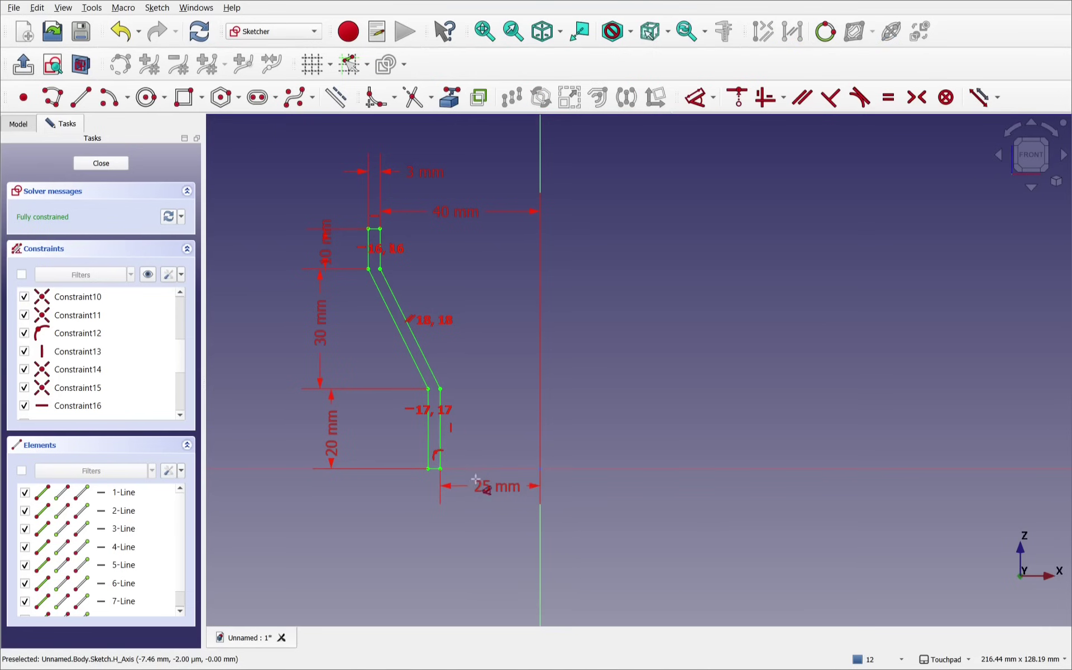
Close the wall profile sketch and show the axis cross at the origin
scroll(396, 308, "up", 3)
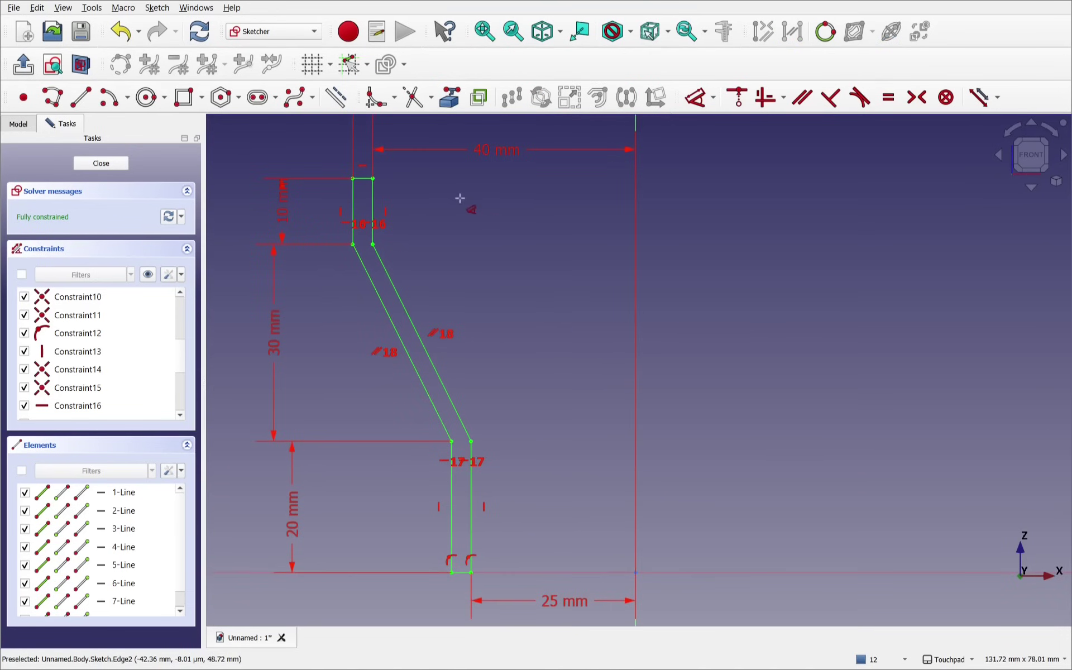
left_click(97, 165)
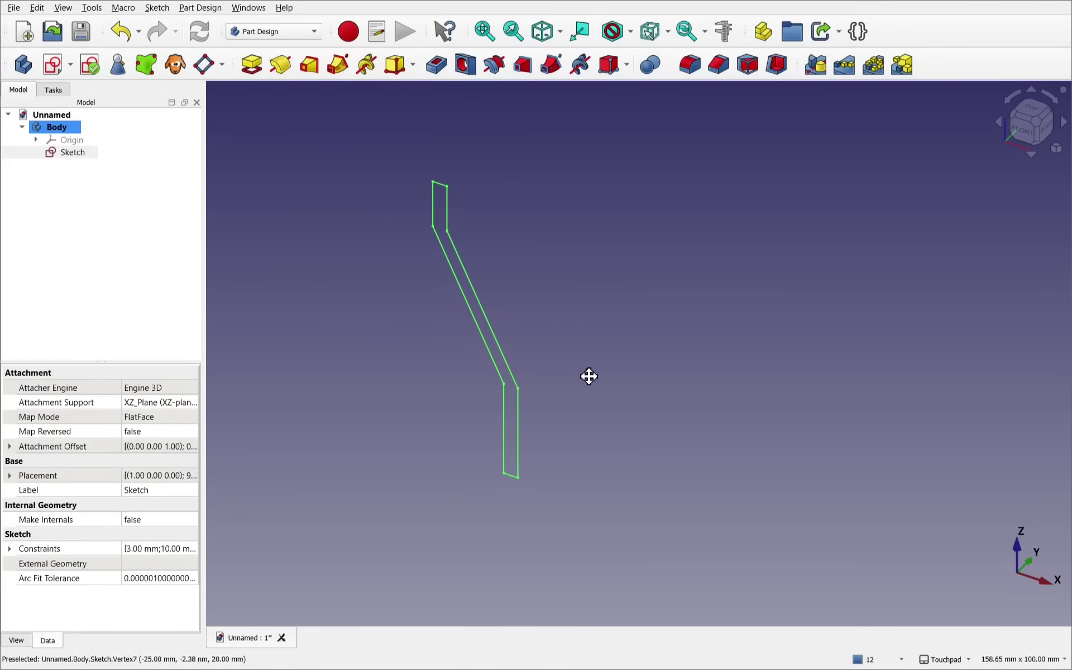
scroll(589, 377, "down", 3)
scroll(590, 380, "up", 2)
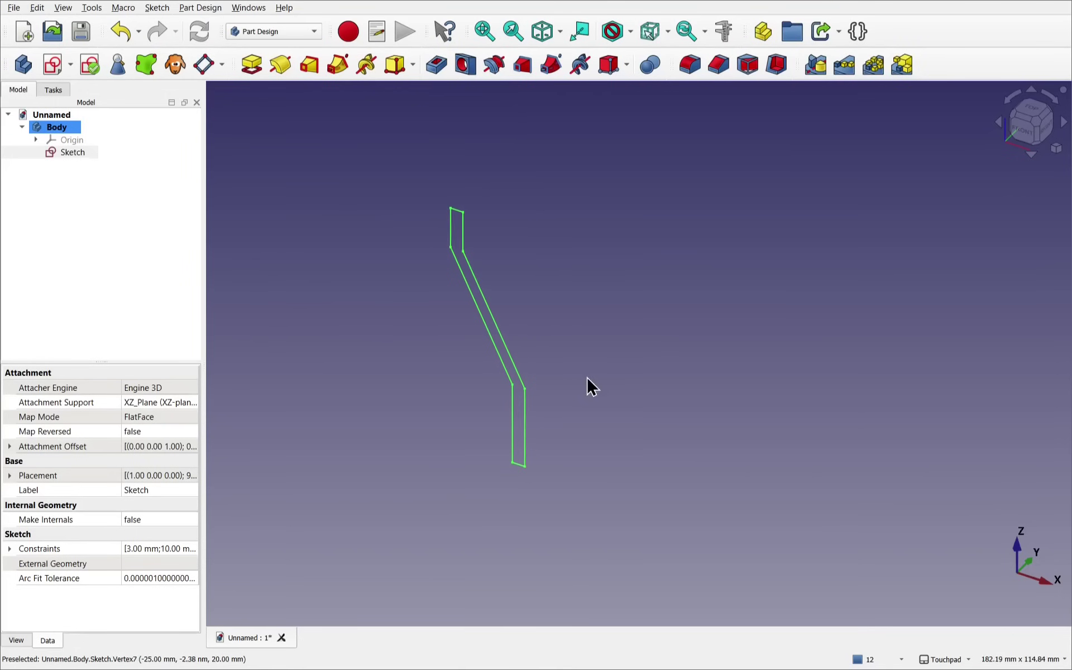
left_click(63, 9)
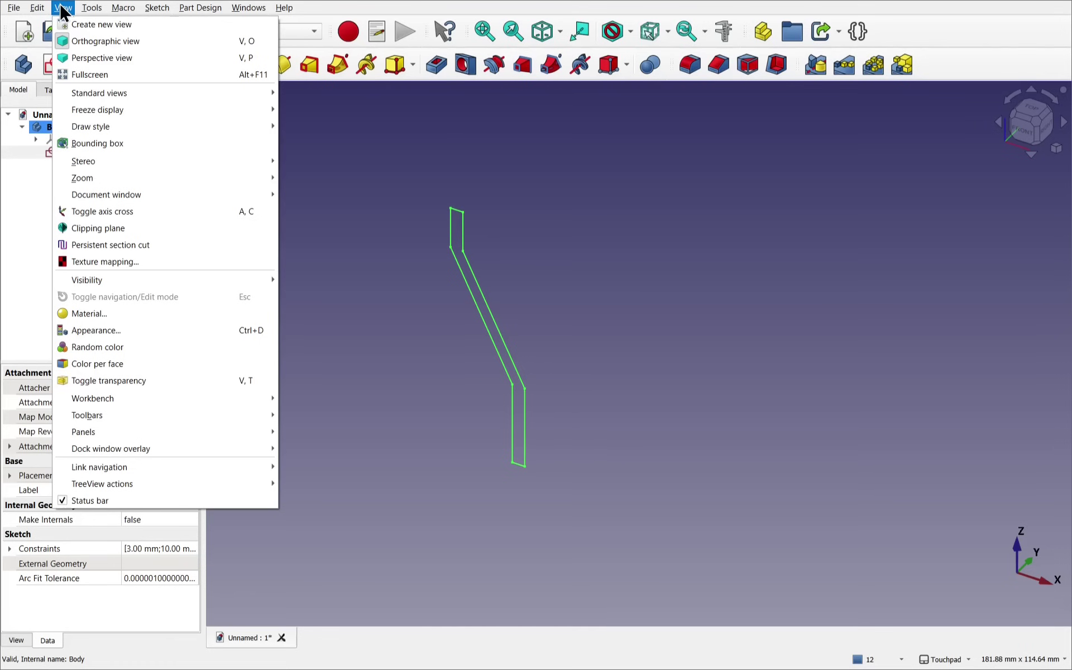
left_click(144, 211)
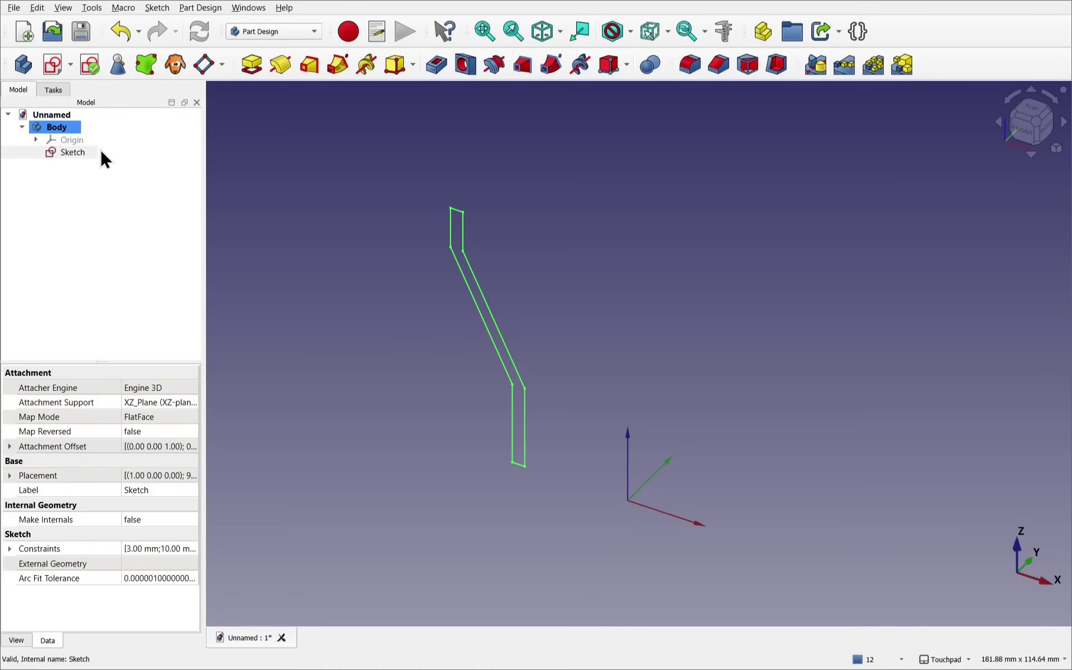
Revolve the wall profile sketch 360° around the vertical sketch axis into a solid funnel body
left_click(79, 157)
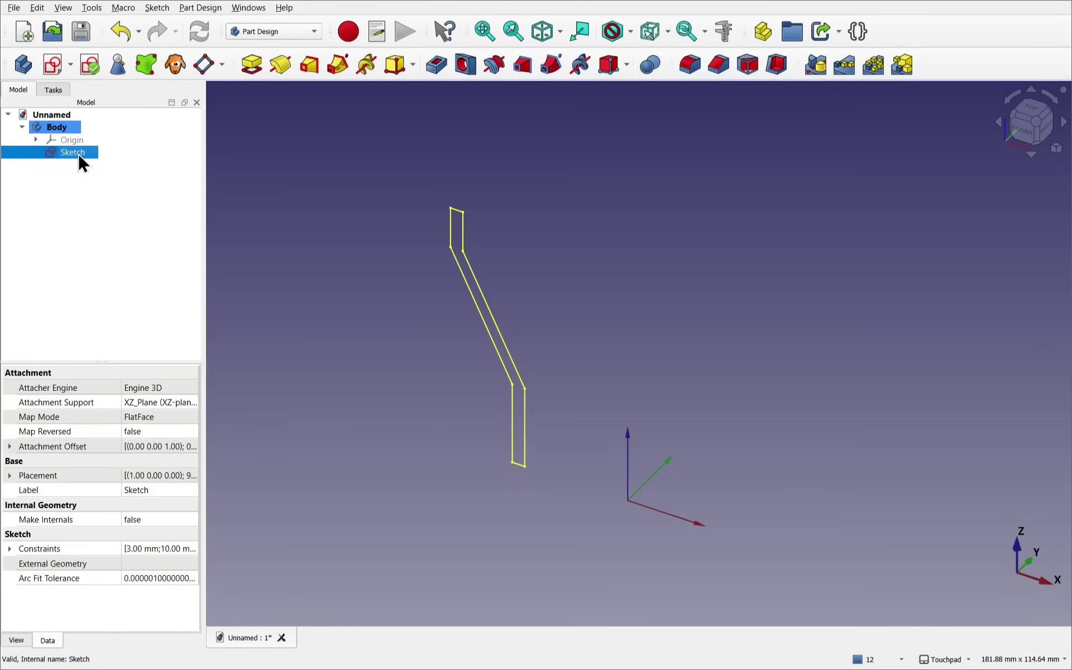
left_click(281, 64)
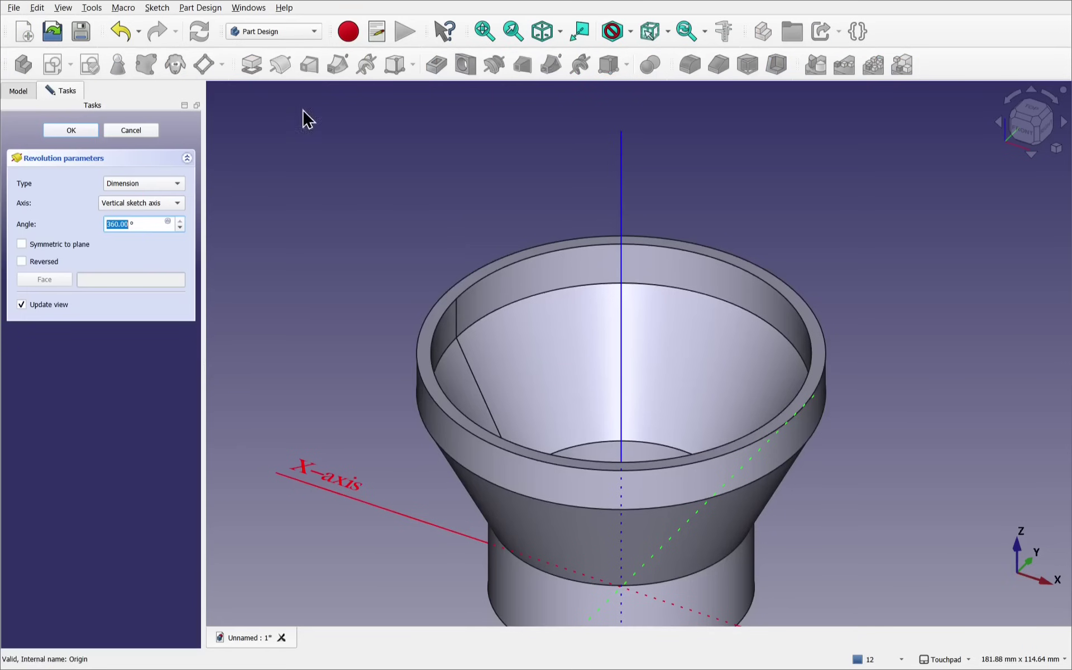
scroll(637, 240, "down", 2)
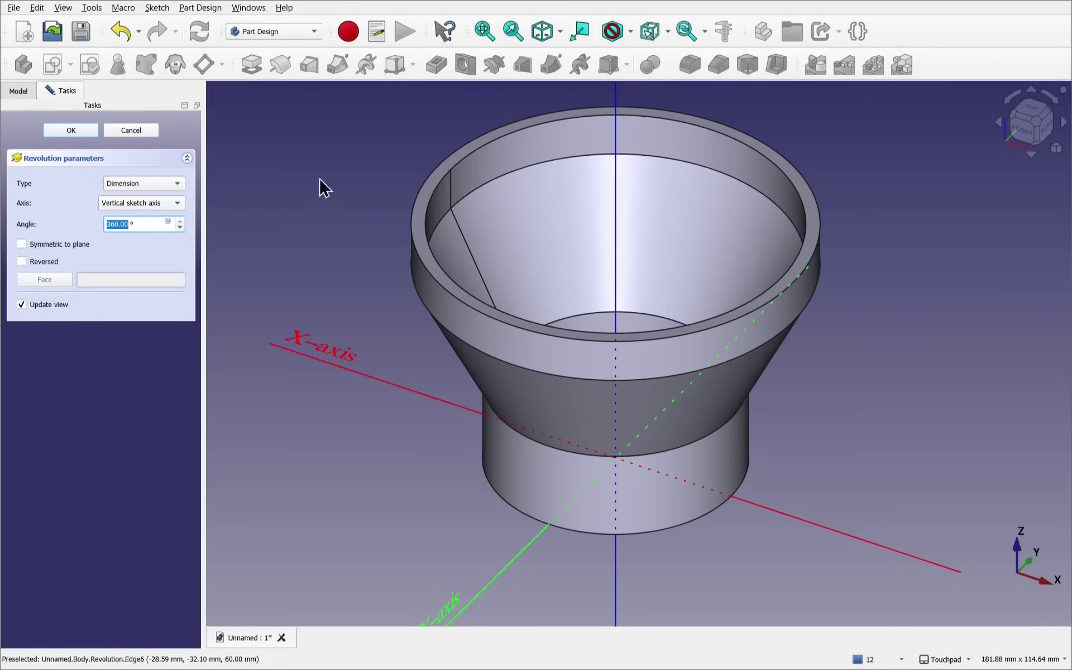
left_click(128, 207)
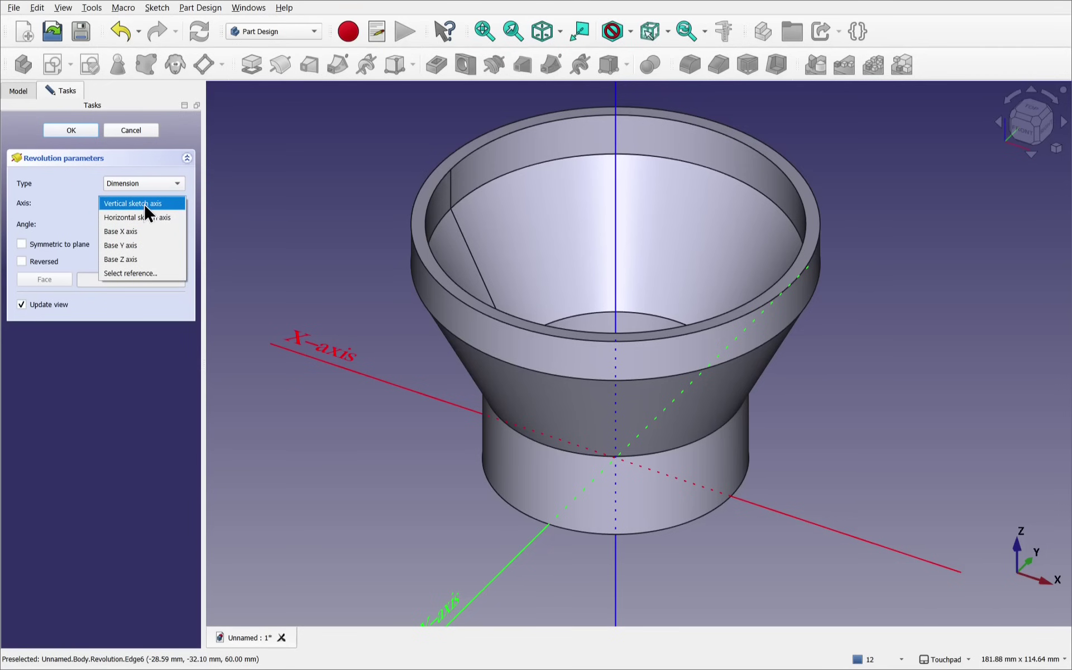
left_click(144, 203)
left_click(70, 130)
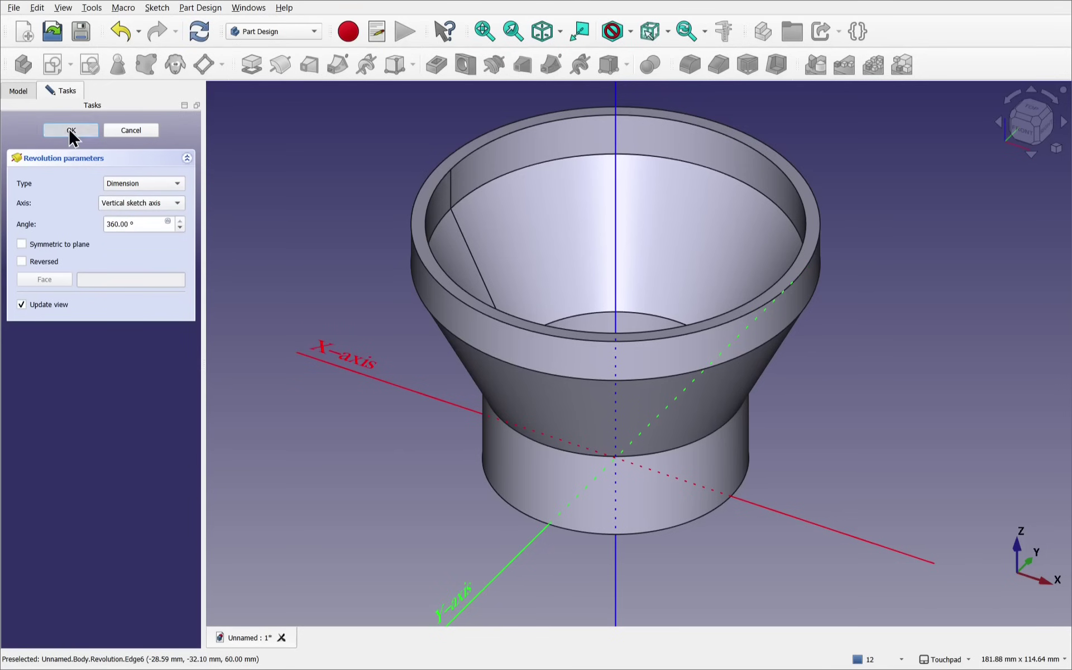
Start a new sketch in the body on the YZ plane
scroll(382, 285, "down", 2)
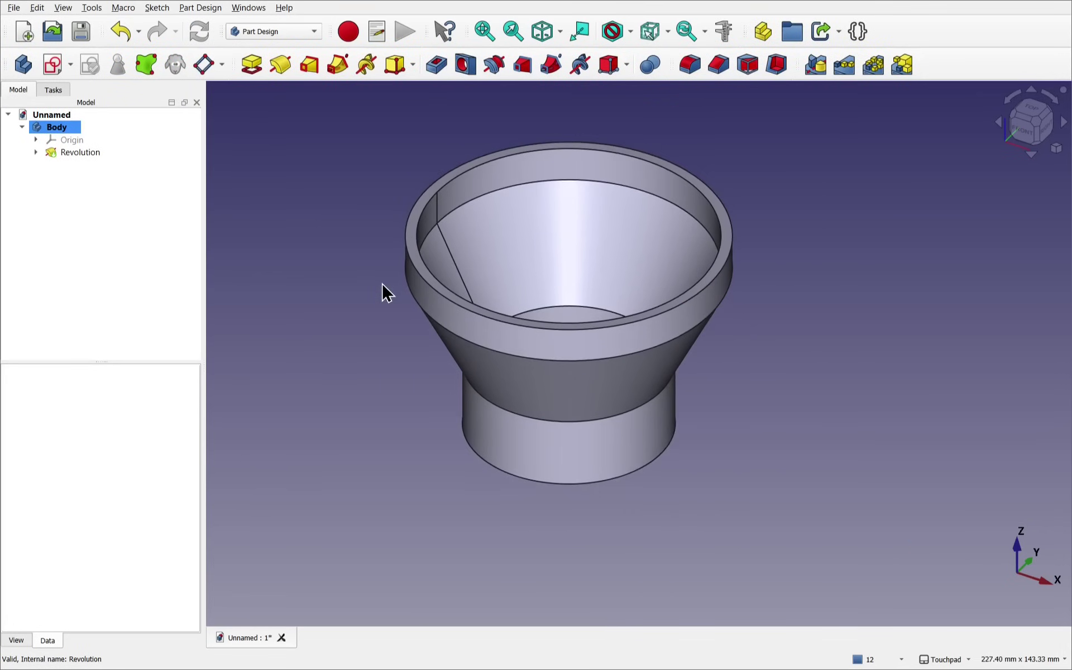
middle_click_drag(385, 290, 443, 356)
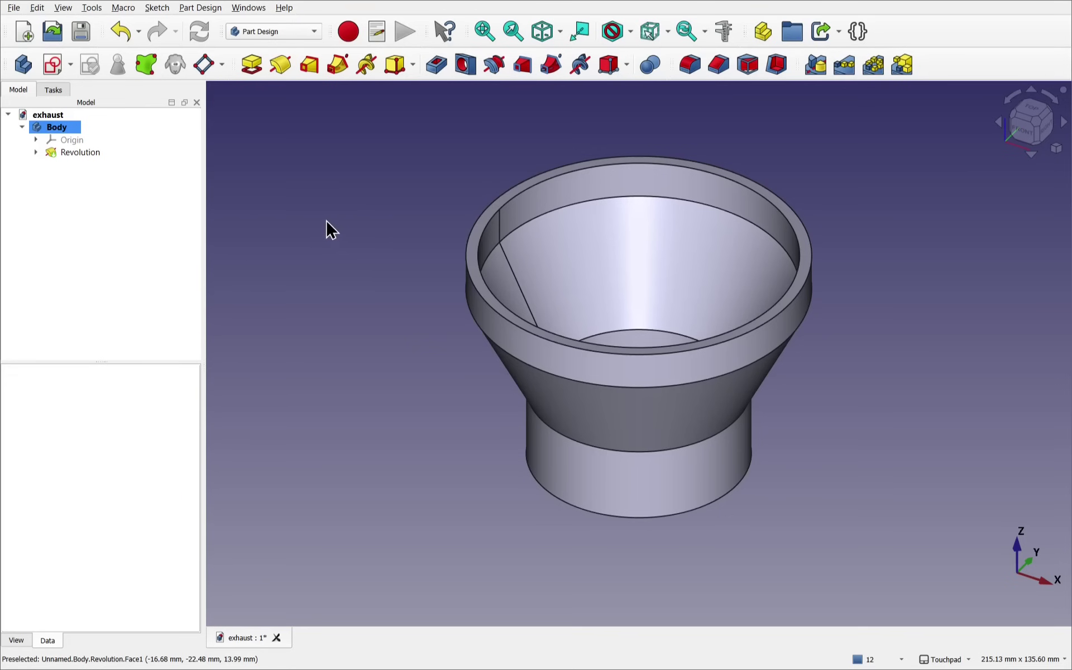
left_click(52, 67)
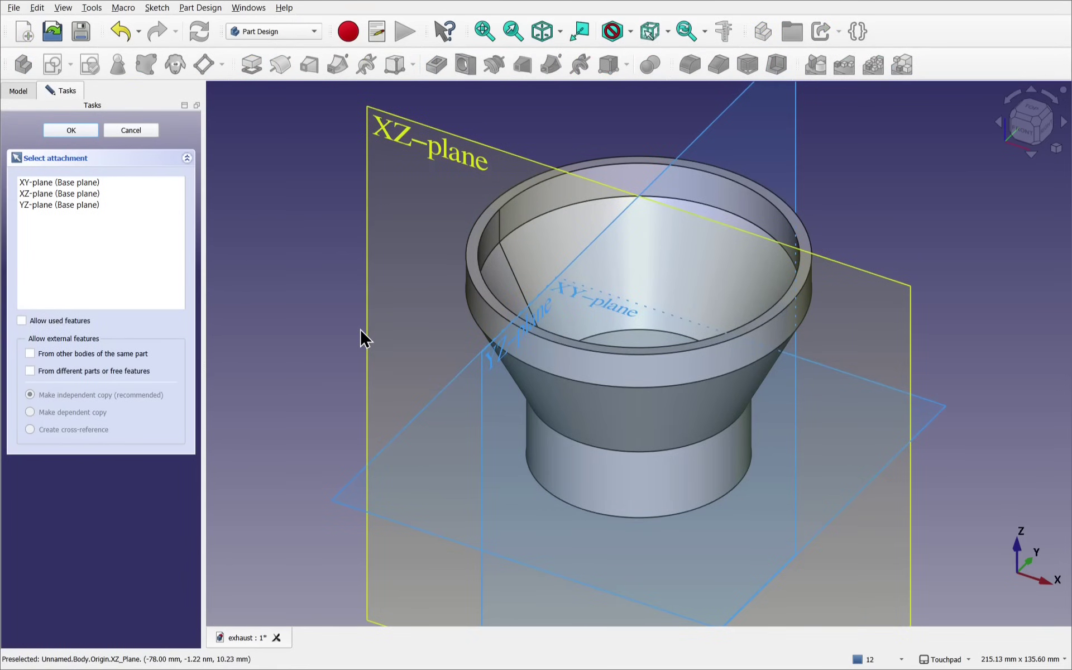
middle_click_drag(580, 395, 429, 288)
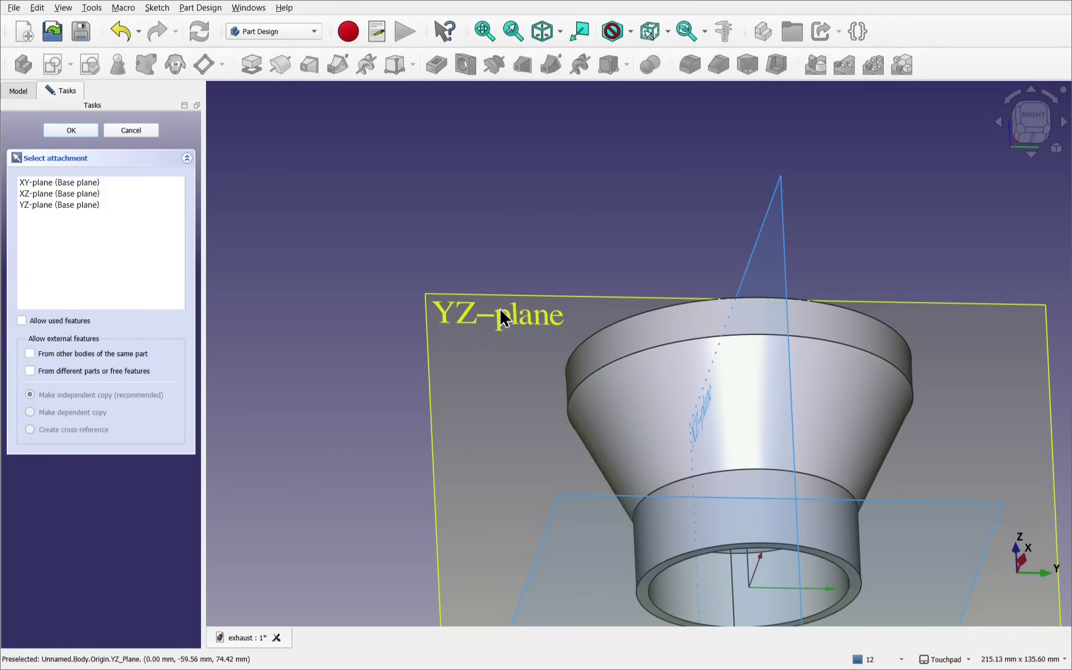
middle_click_drag(501, 318, 736, 393)
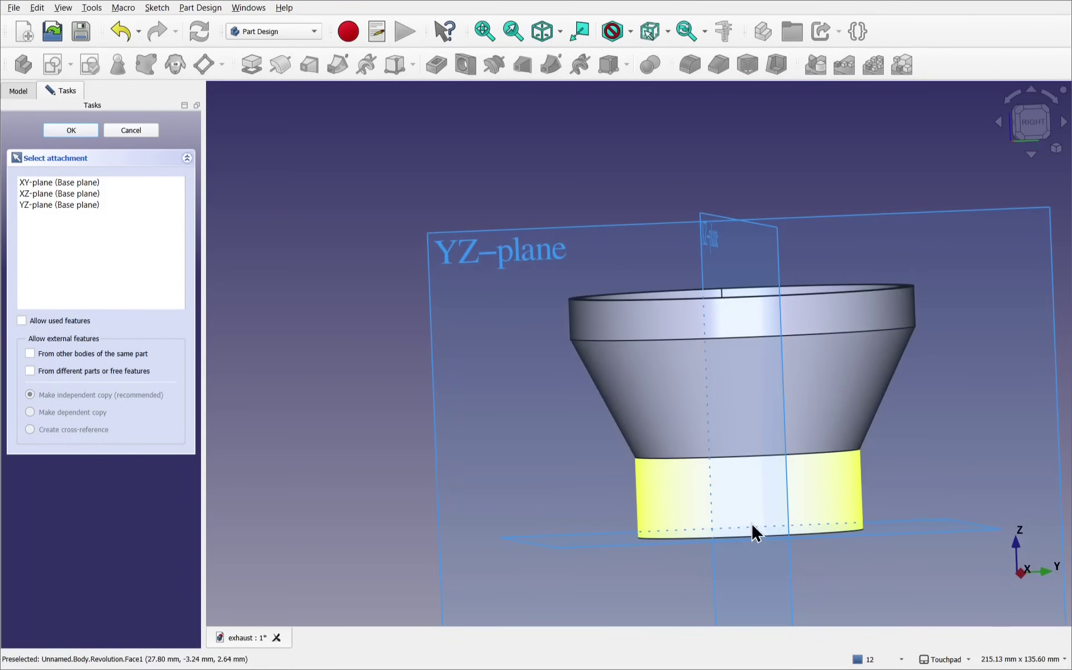
middle_click_drag(723, 129, 701, 165)
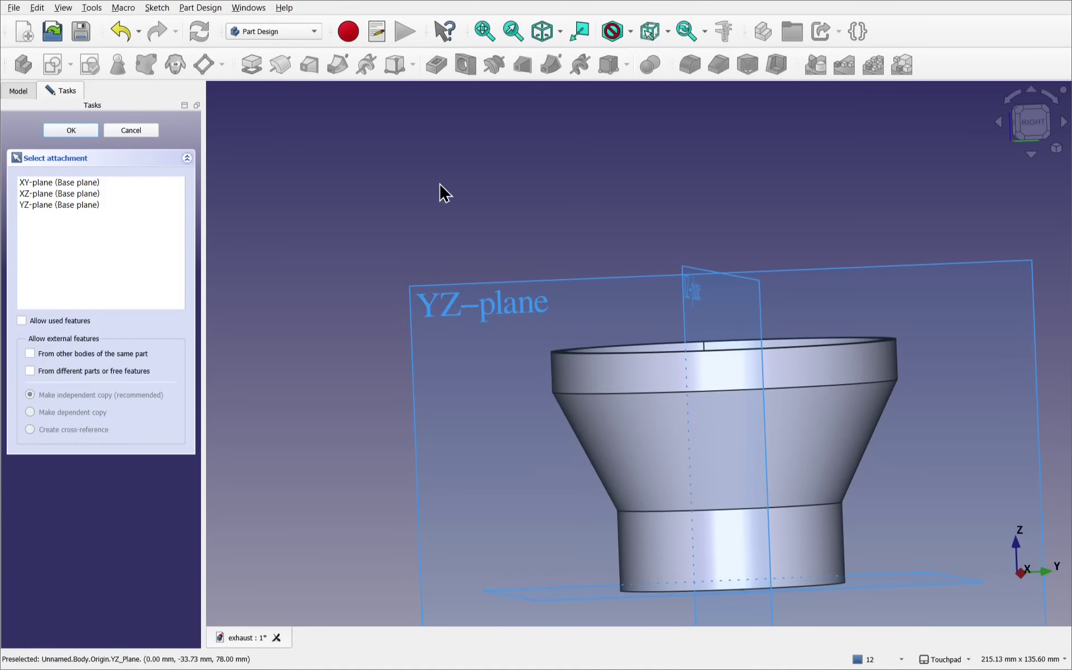
left_click(501, 306)
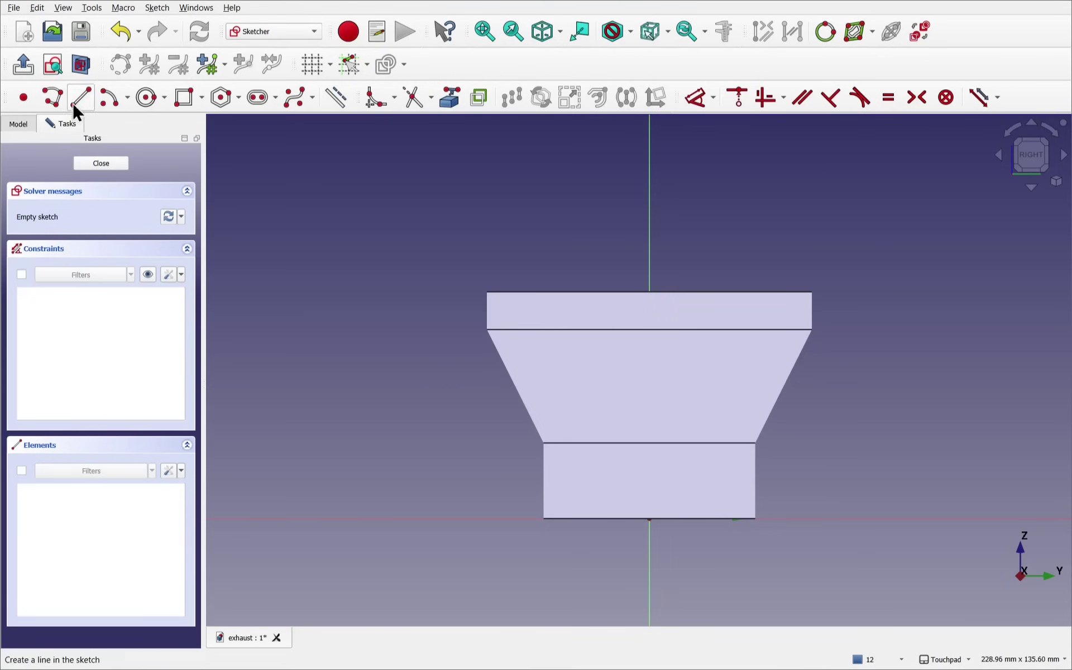
Section the view at the sketch plane and project the funnel's outer top rim edge as external geometry, keeping the right view
left_click(82, 61)
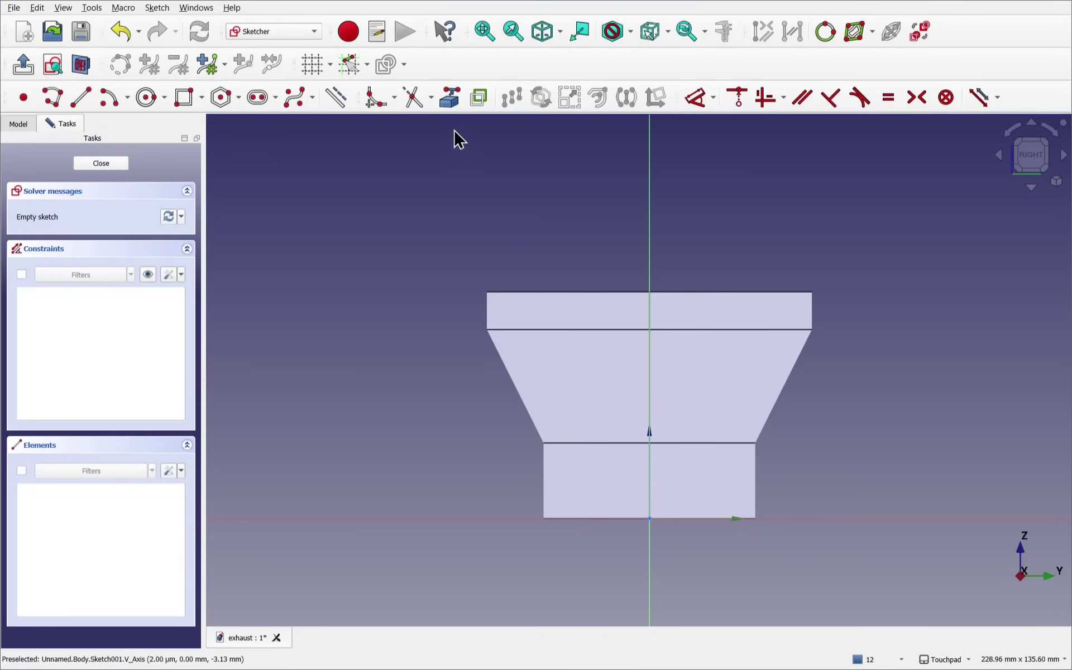
left_click(454, 101)
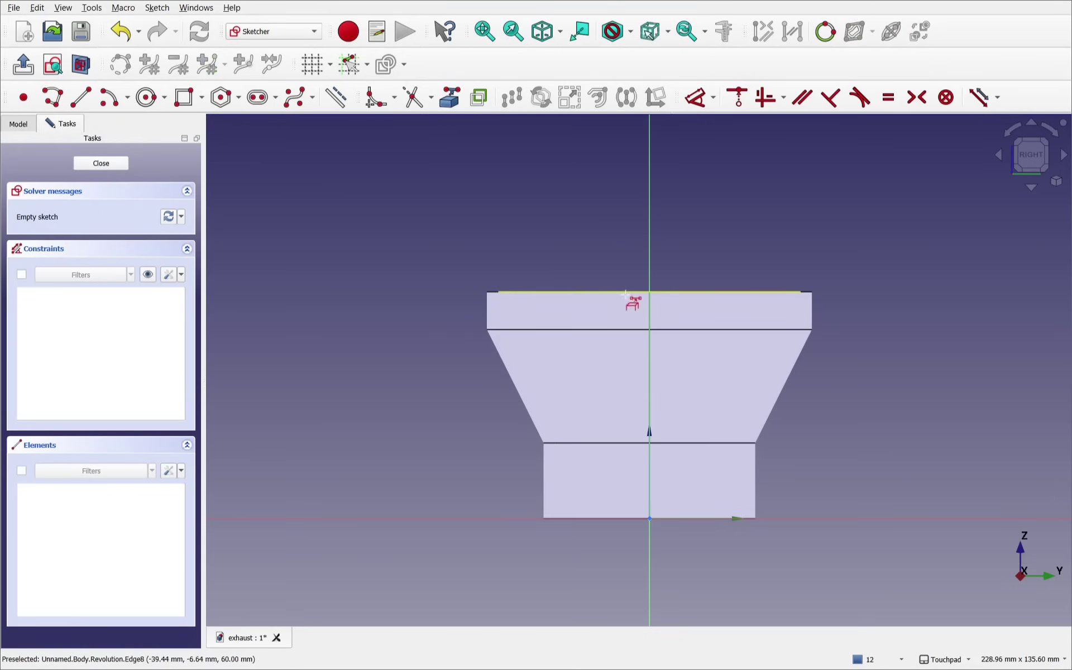
middle_click_drag(635, 289, 678, 376)
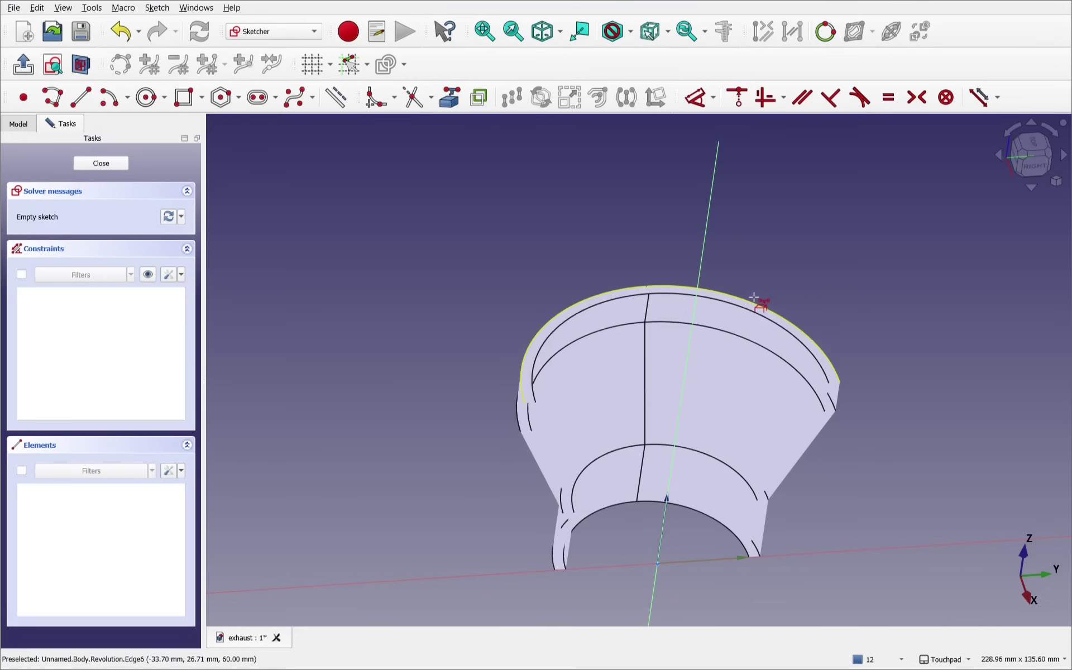
left_click(754, 297)
key("3")
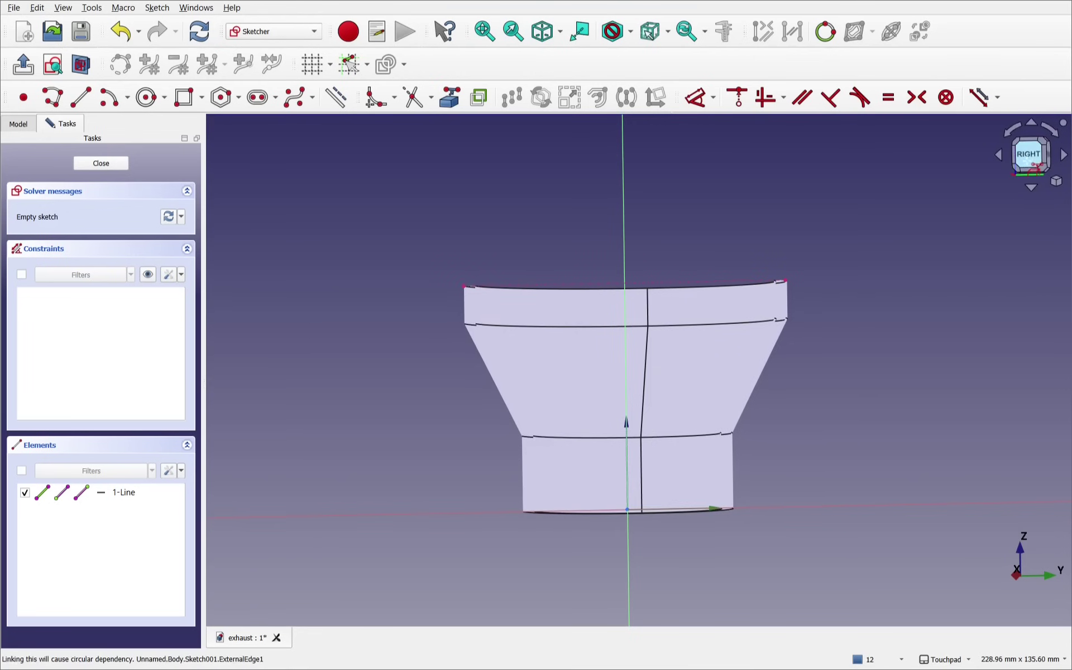
left_click(1027, 162)
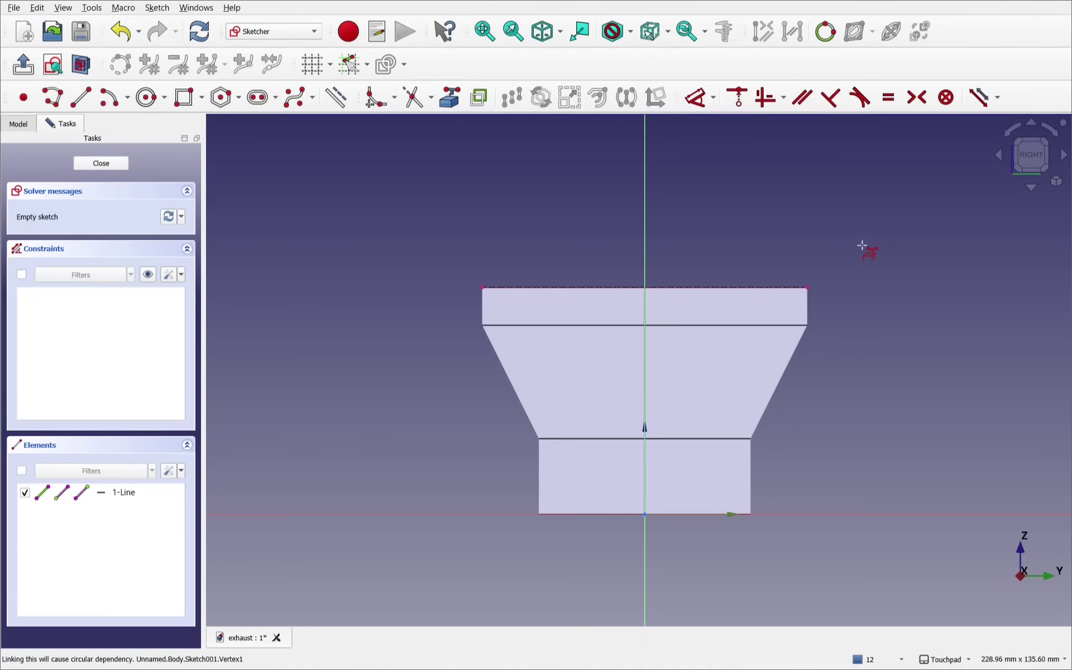
Sketch a polyline from the projected rim edge with a vertical segment about 45 mm high and a horizontal segment extending in the +Y direction
left_click(52, 98)
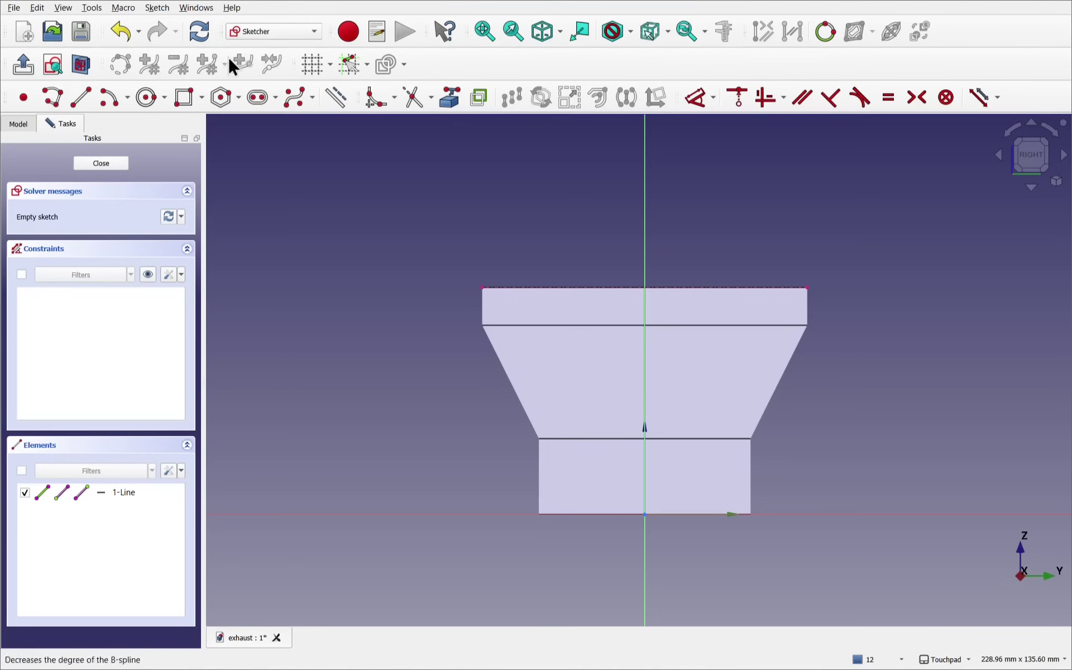
left_click(661, 286)
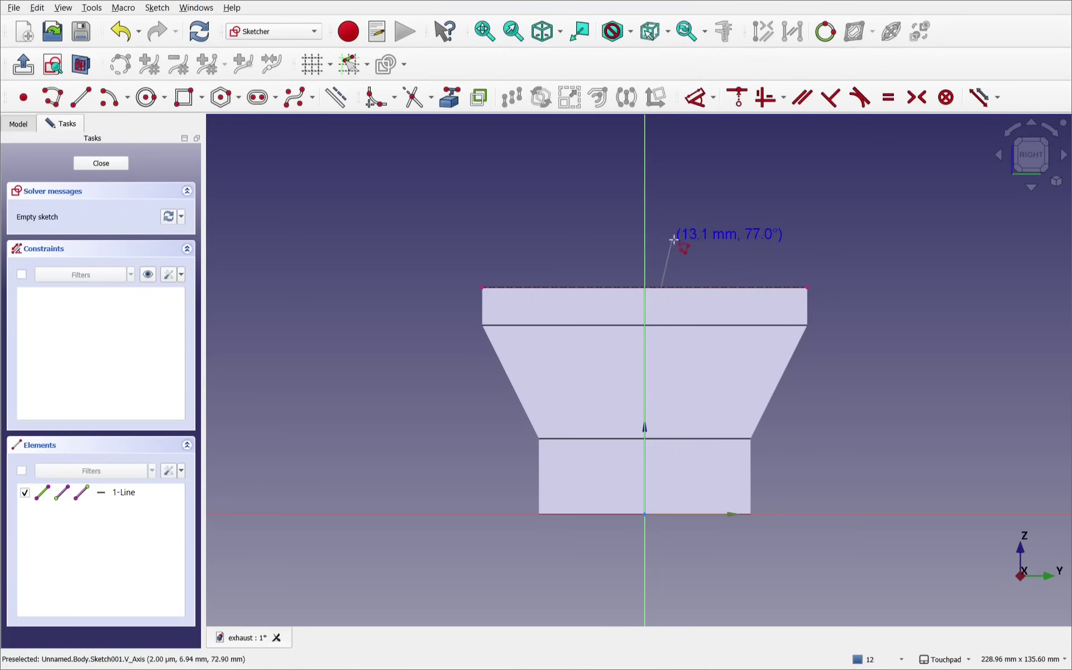
middle_click_drag(673, 238, 668, 387)
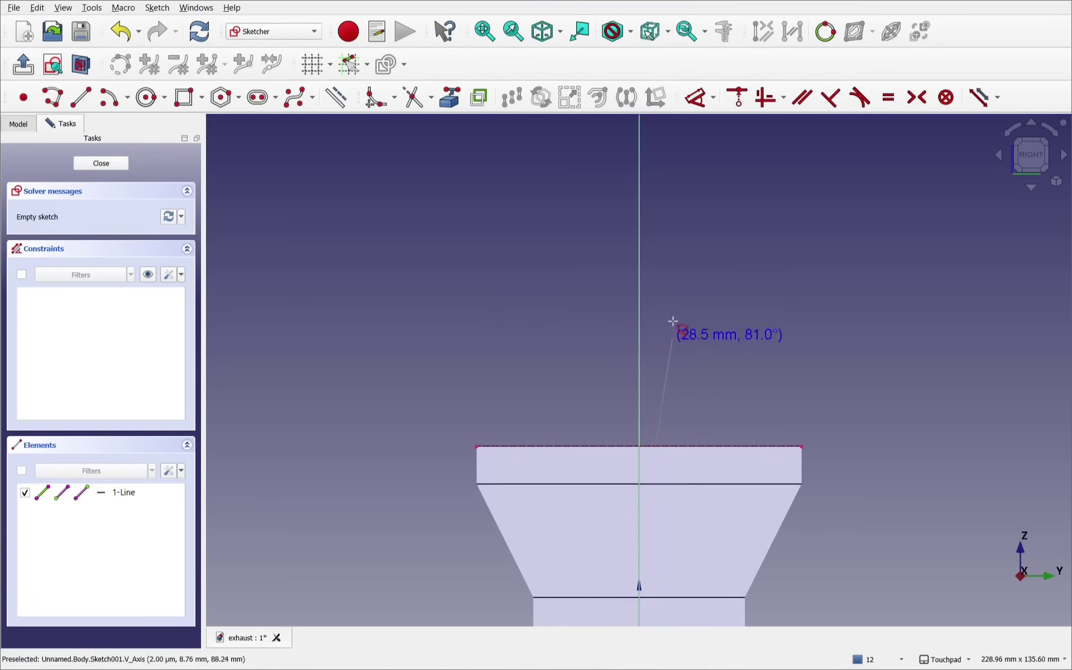
left_click(659, 277)
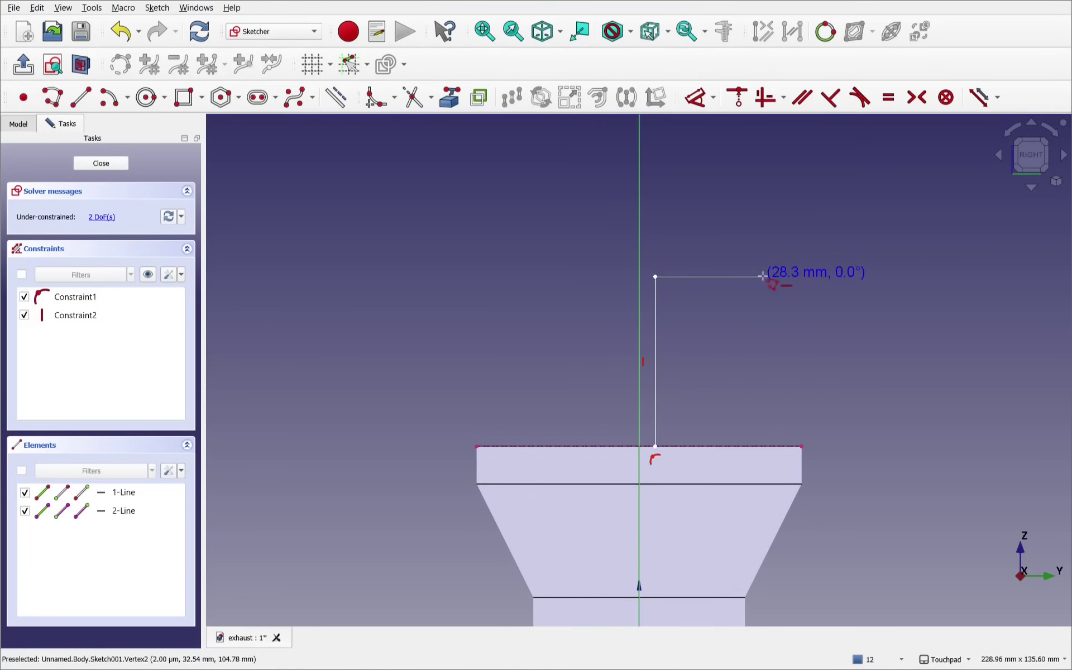
left_click(821, 276)
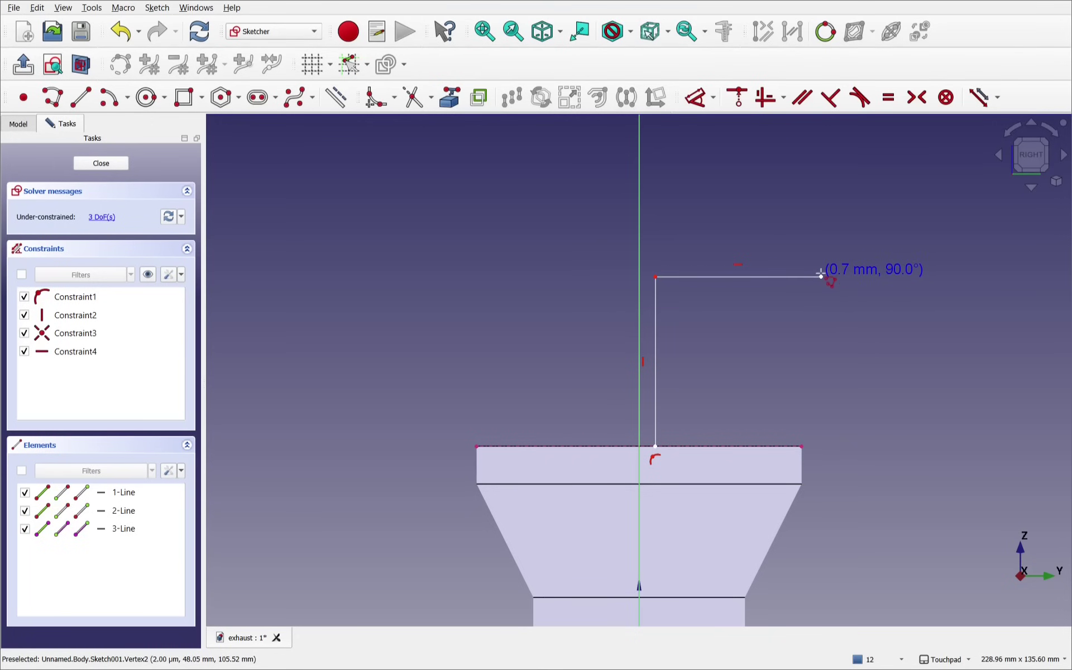
right_click(823, 277)
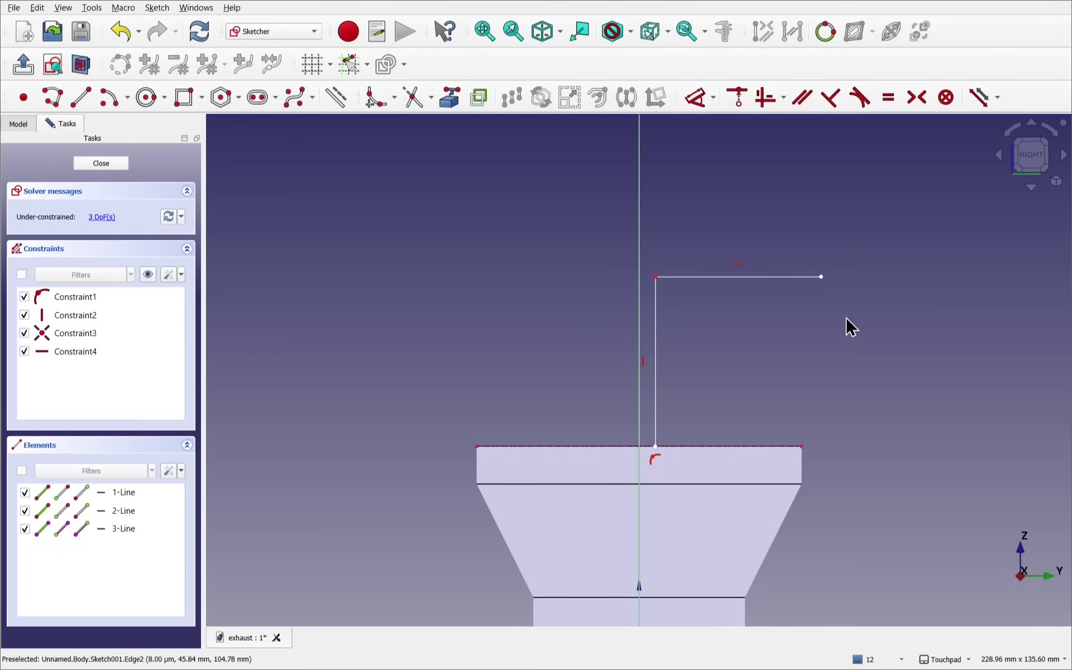
Constrain the lower endpoint of the vertical line onto the sketch's vertical axis
left_click(655, 449)
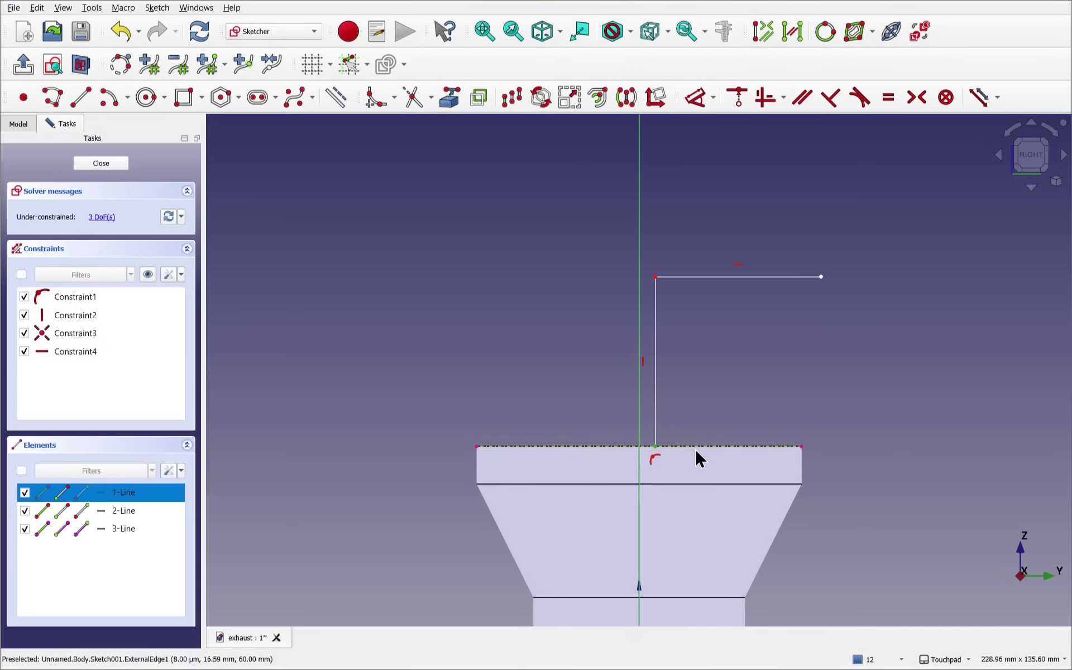
left_click(639, 351)
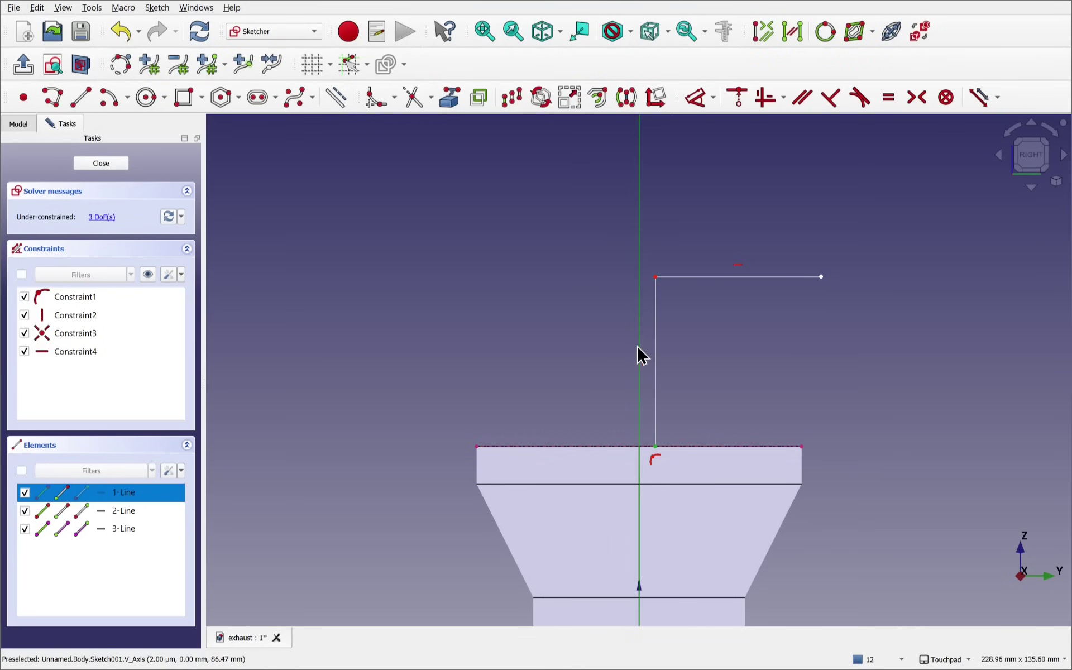
left_click(739, 99)
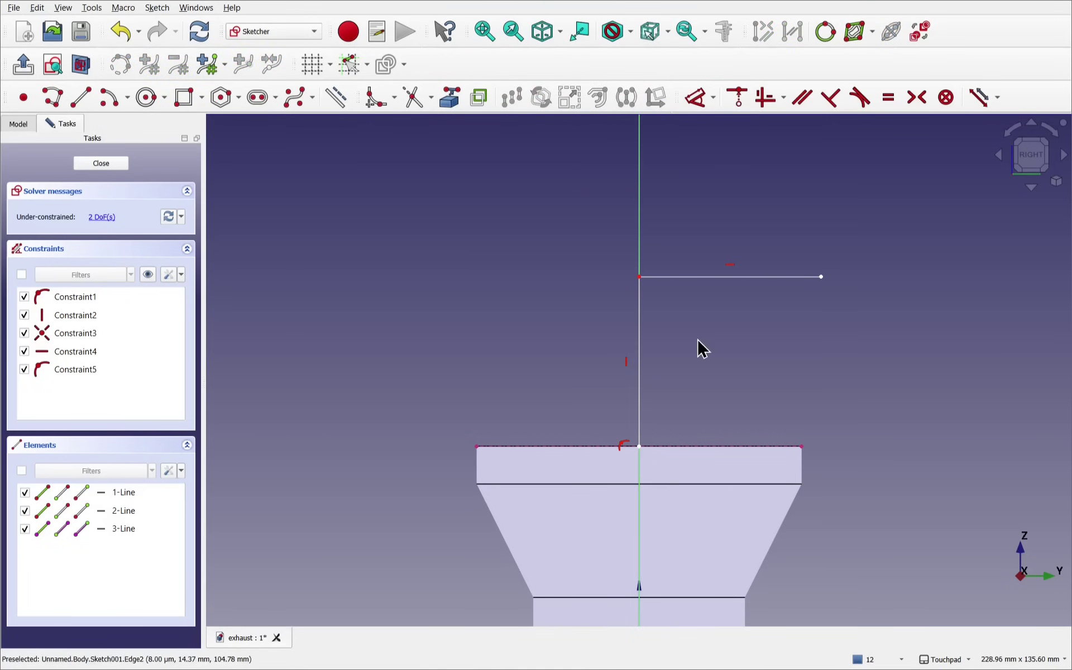
mouse_move(639, 448)
left_mouse_down()
mouse_move(642, 484)
mouse_move(639, 436)
mouse_move(696, 445)
mouse_move(625, 455)
mouse_move(639, 455)
left_mouse_up()
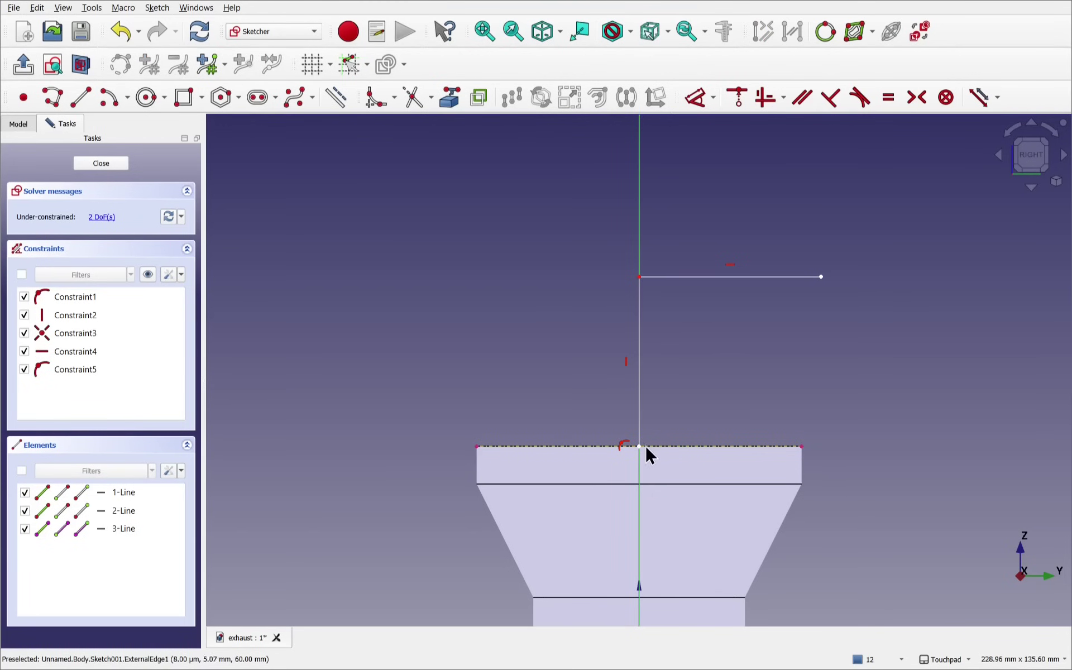
left_click(640, 265)
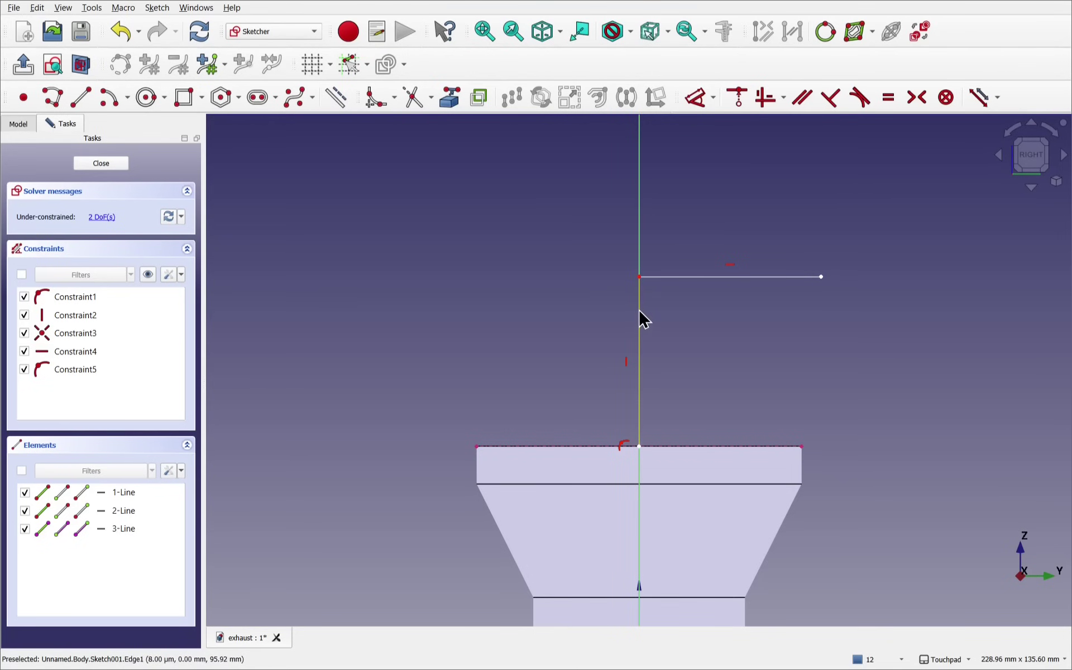
Align the free end of the horizontal line vertically with the +Y endpoint of the projected rim edge
left_click(820, 277)
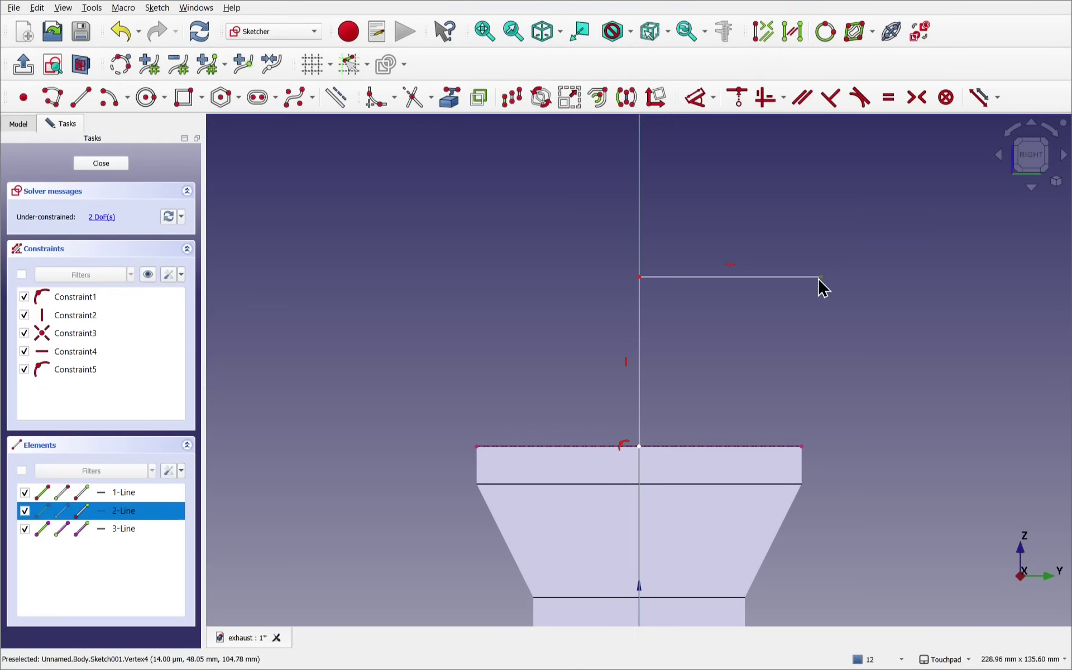
left_click(802, 446)
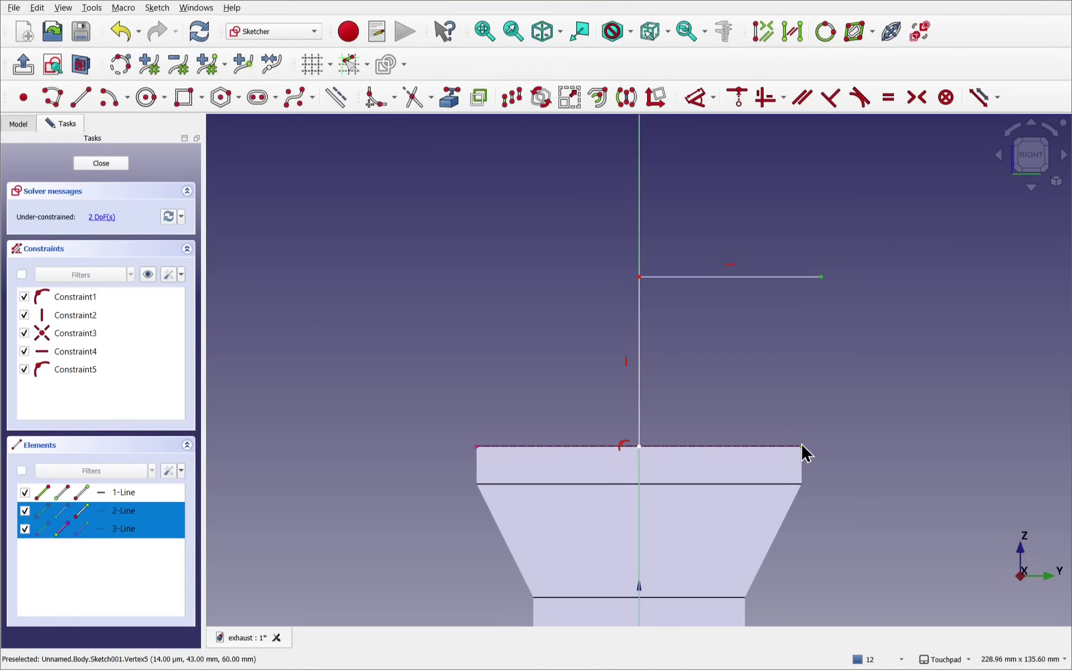
left_click(765, 98)
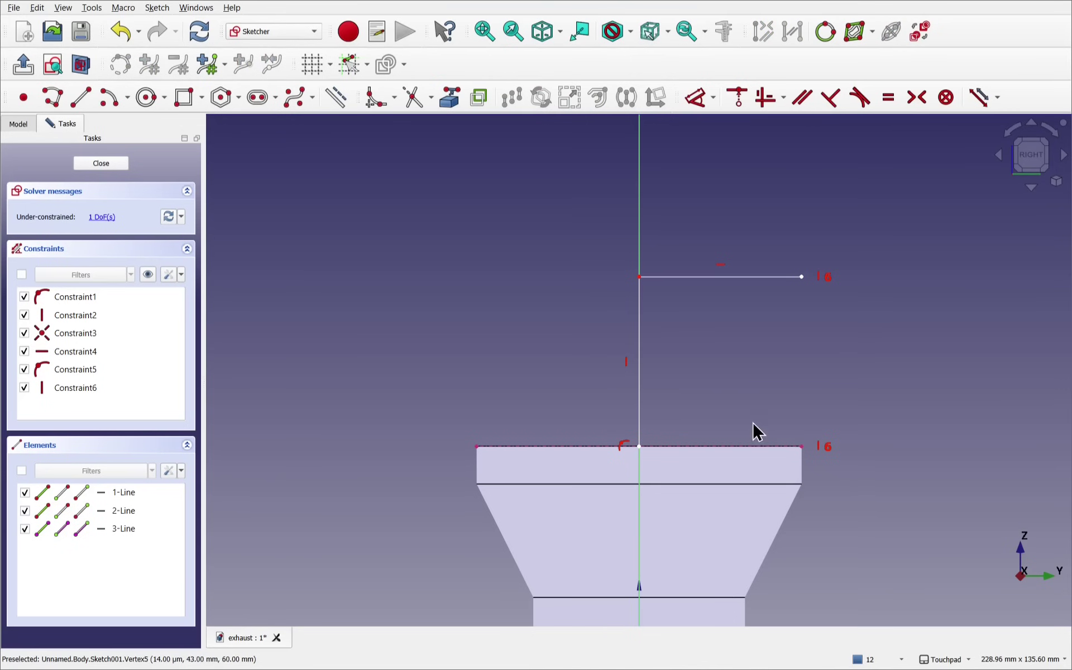
left_click_drag(763, 376, 712, 410, "alt")
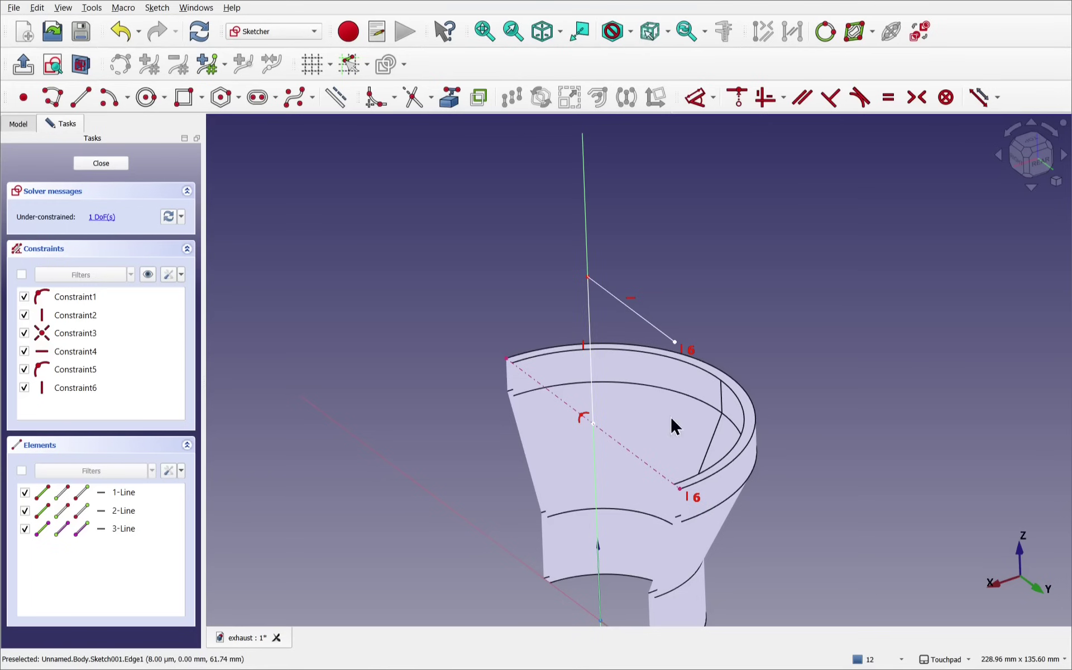
left_click_drag(674, 425, 481, 424, "alt")
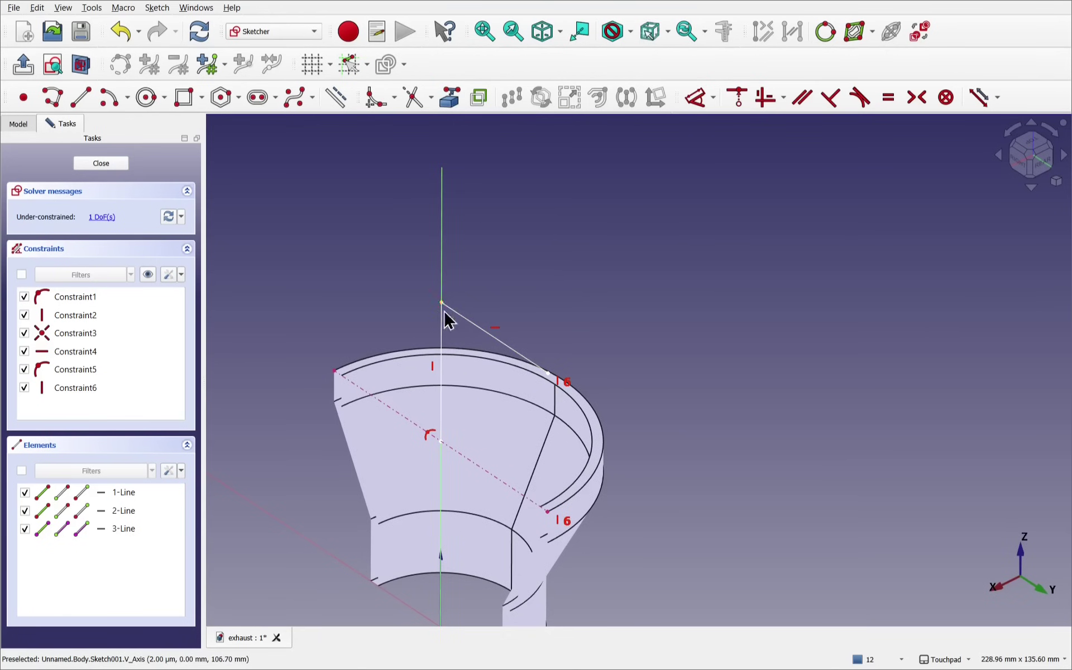
mouse_move(618, 407)
middle_mouse_down()
mouse_move(692, 361)
mouse_move(685, 376)
mouse_move(502, 276)
middle_mouse_up()
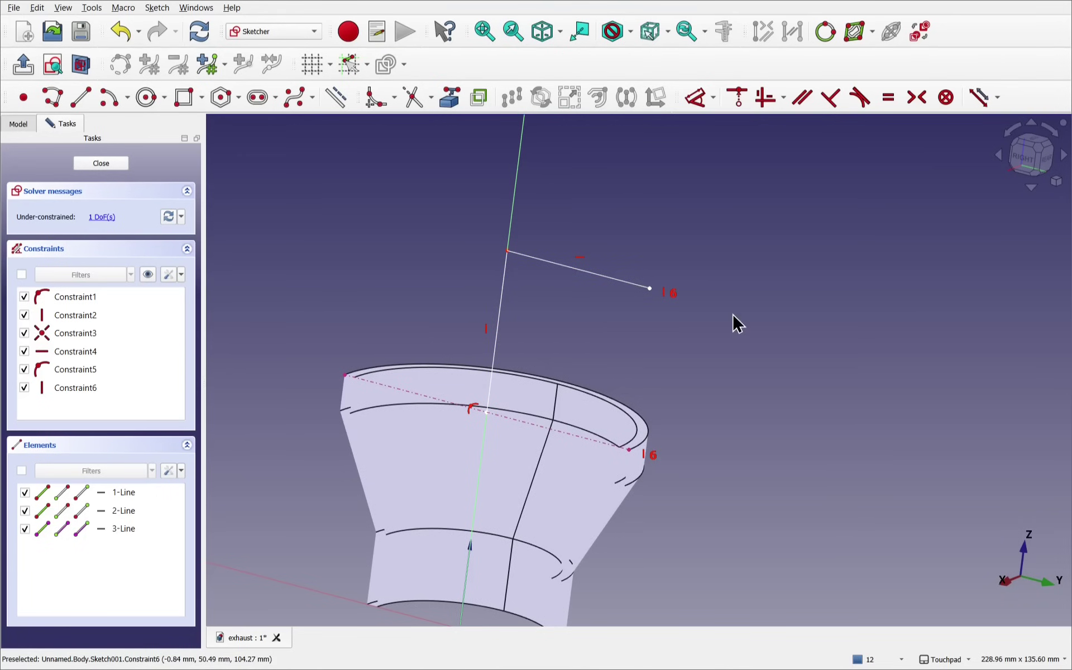
mouse_move(652, 384)
middle_mouse_down()
mouse_move(702, 340)
mouse_move(675, 295)
mouse_move(603, 342)
mouse_move(590, 371)
middle_mouse_up()
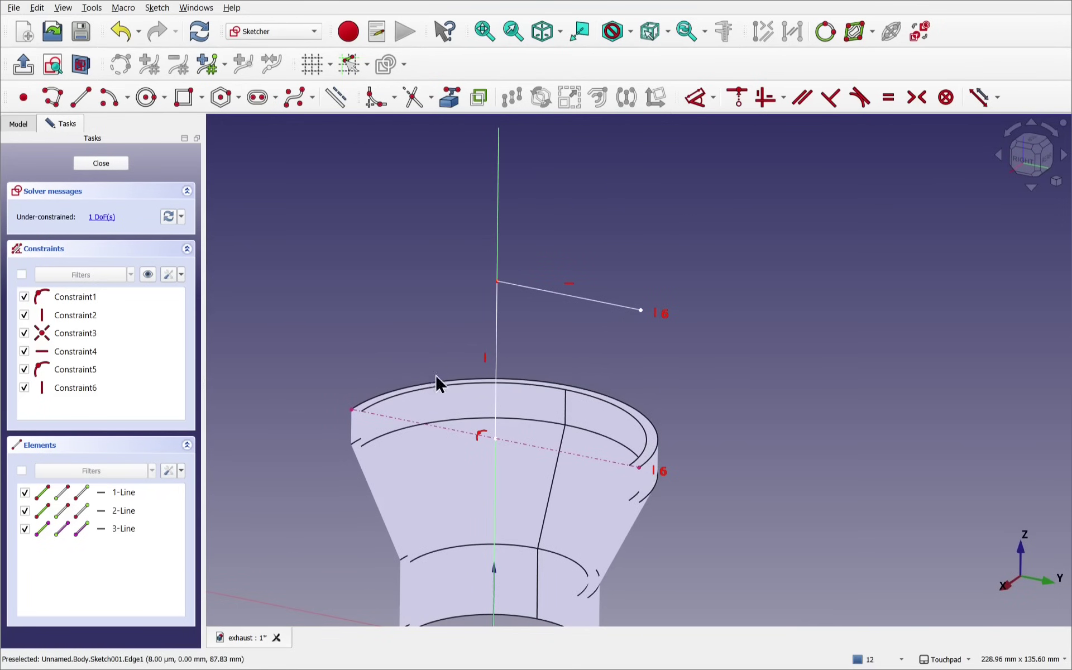
mouse_move(684, 366)
middle_mouse_down()
mouse_move(699, 335)
mouse_move(715, 343)
mouse_move(778, 326)
mouse_move(766, 320)
middle_mouse_up()
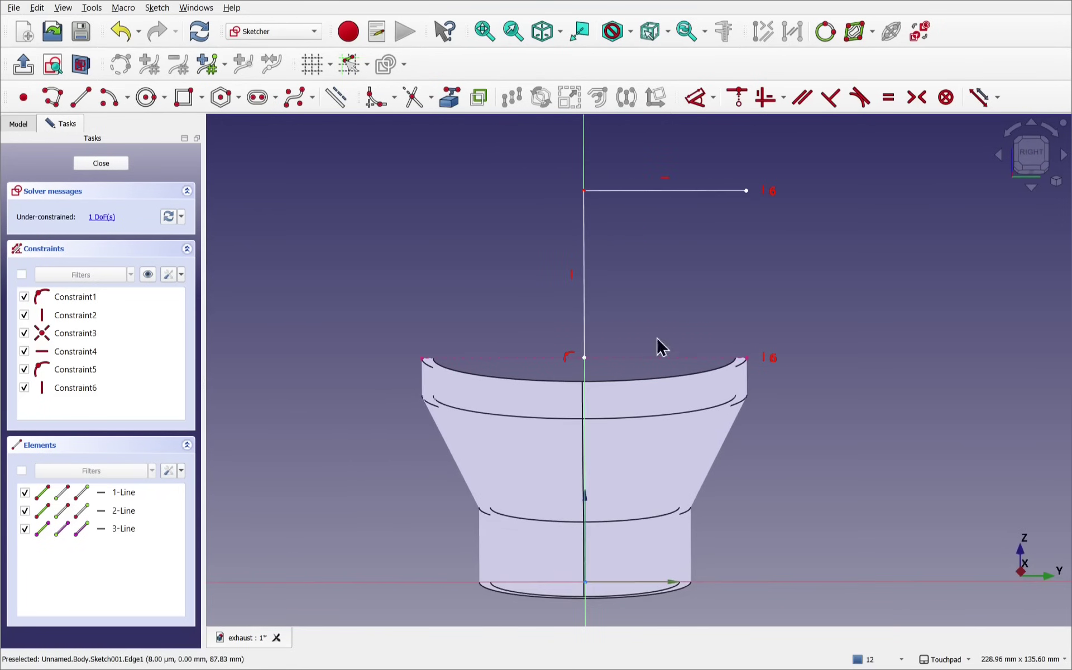
Dimension the full rim width between the two projected endpoints, and delete that dimension
left_click(423, 361)
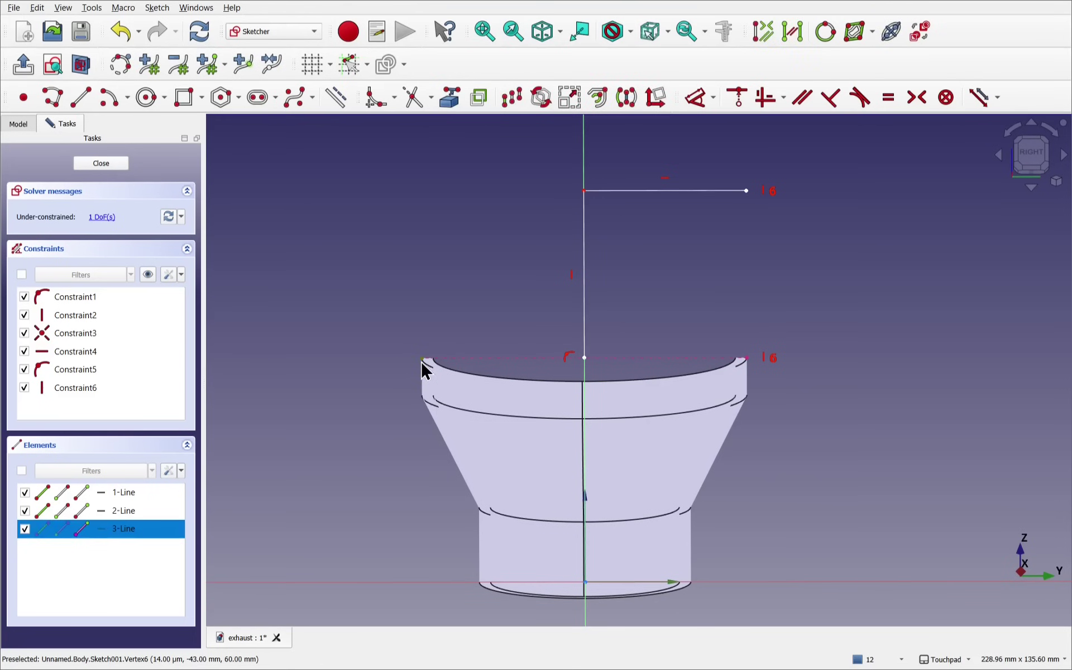
left_click(756, 361)
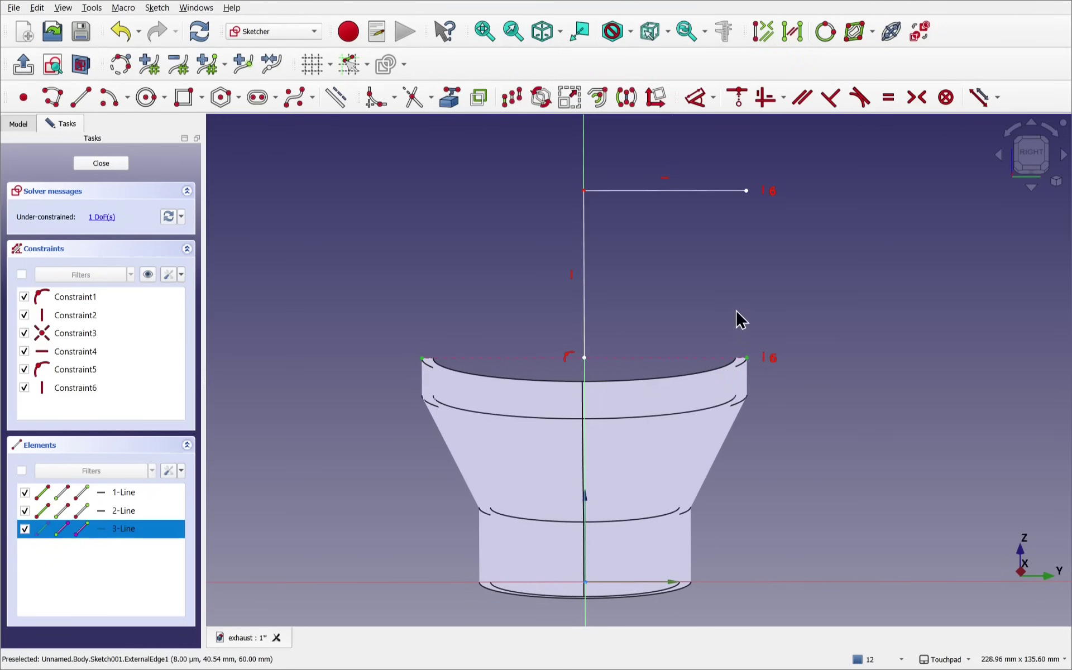
left_click(698, 100)
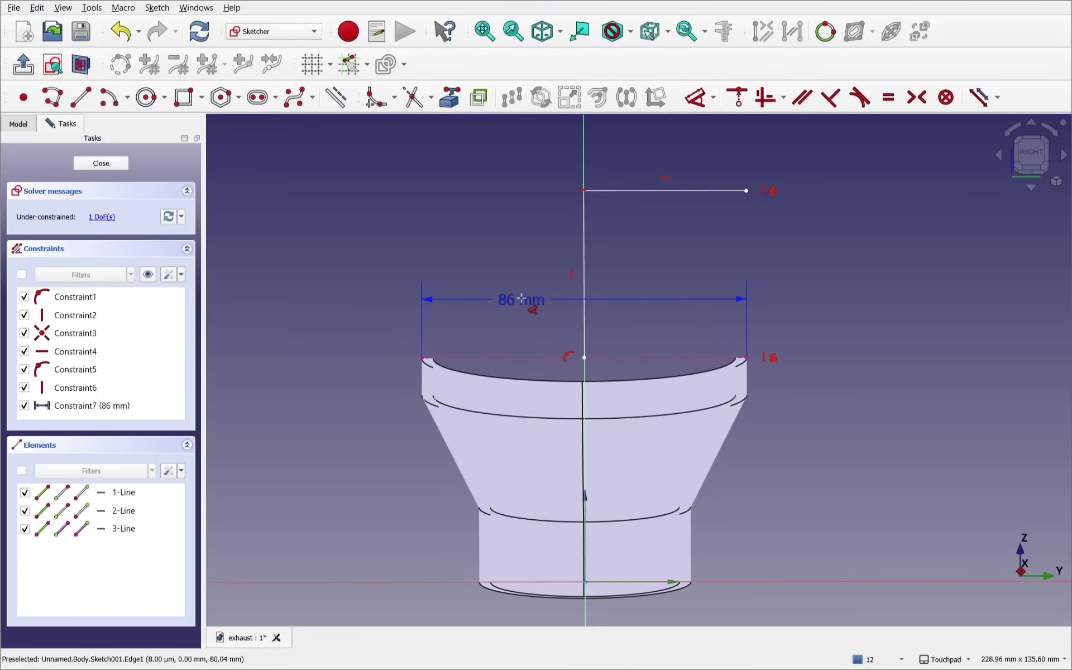
left_click_drag(532, 299, 645, 305)
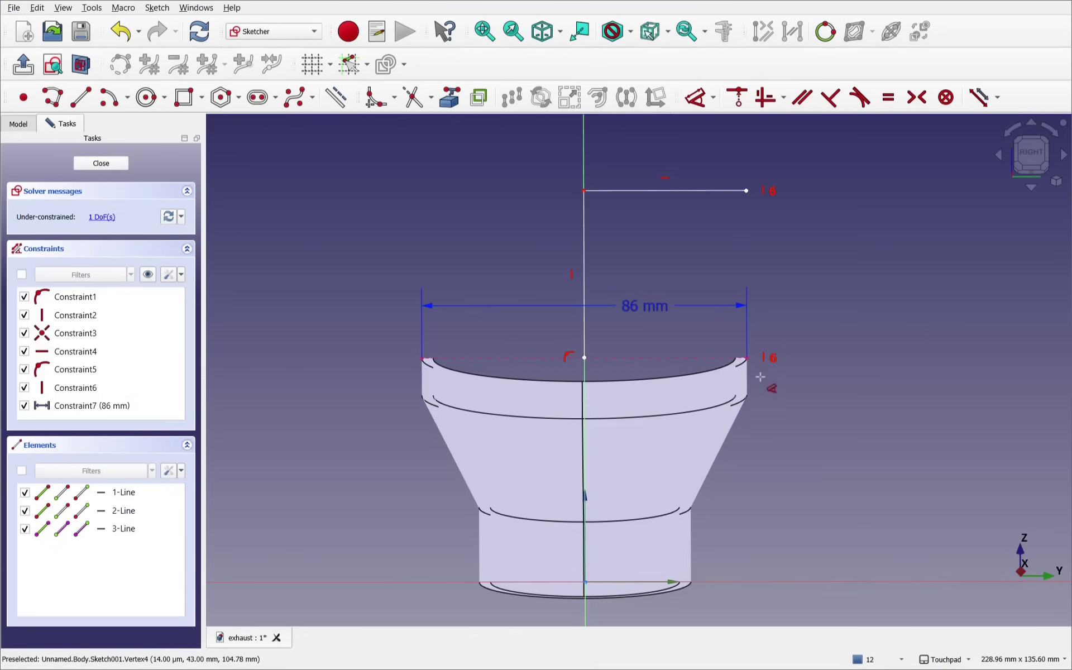
left_click(646, 314)
key("Delete")
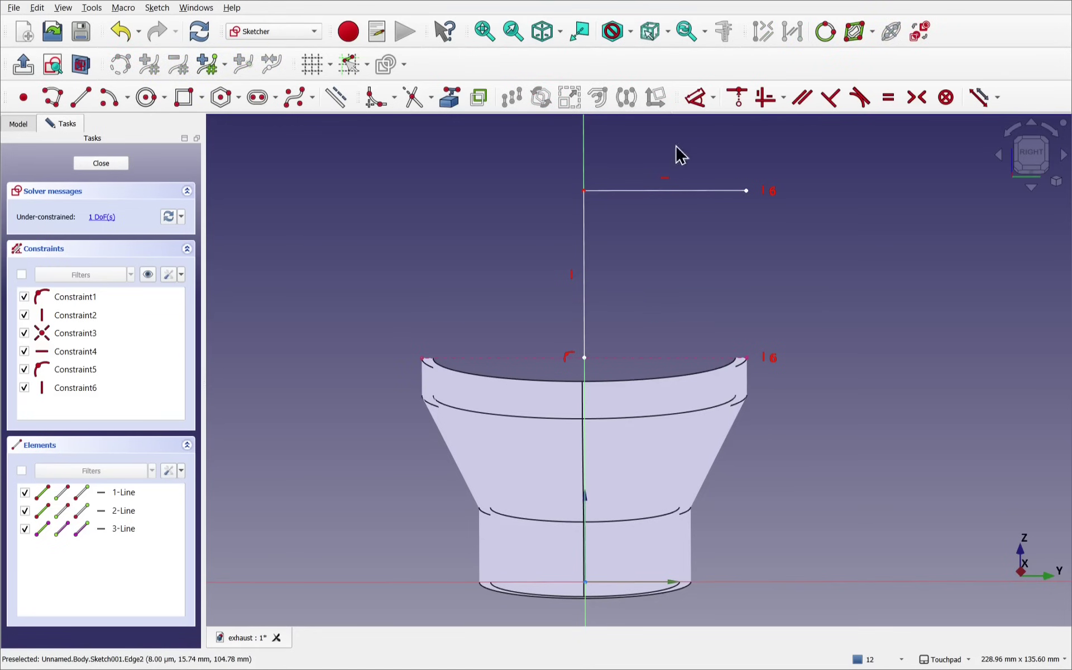
Add a horizontal reference dimension from the vertical line's base to the +Y endpoint of the projected rim edge
left_click(699, 95)
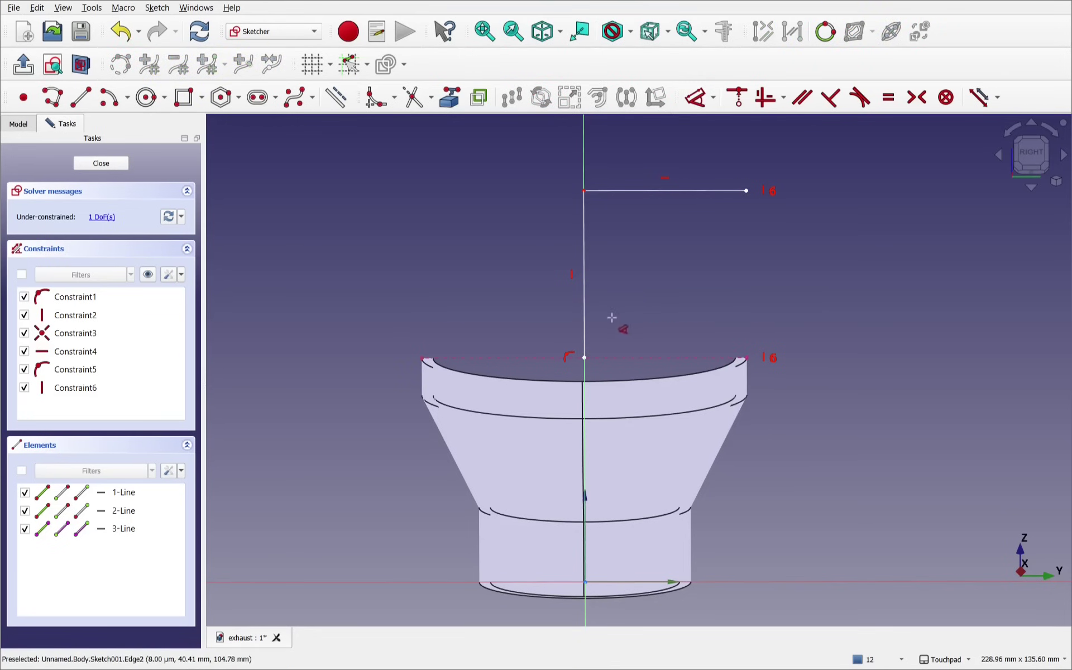
left_click(585, 358)
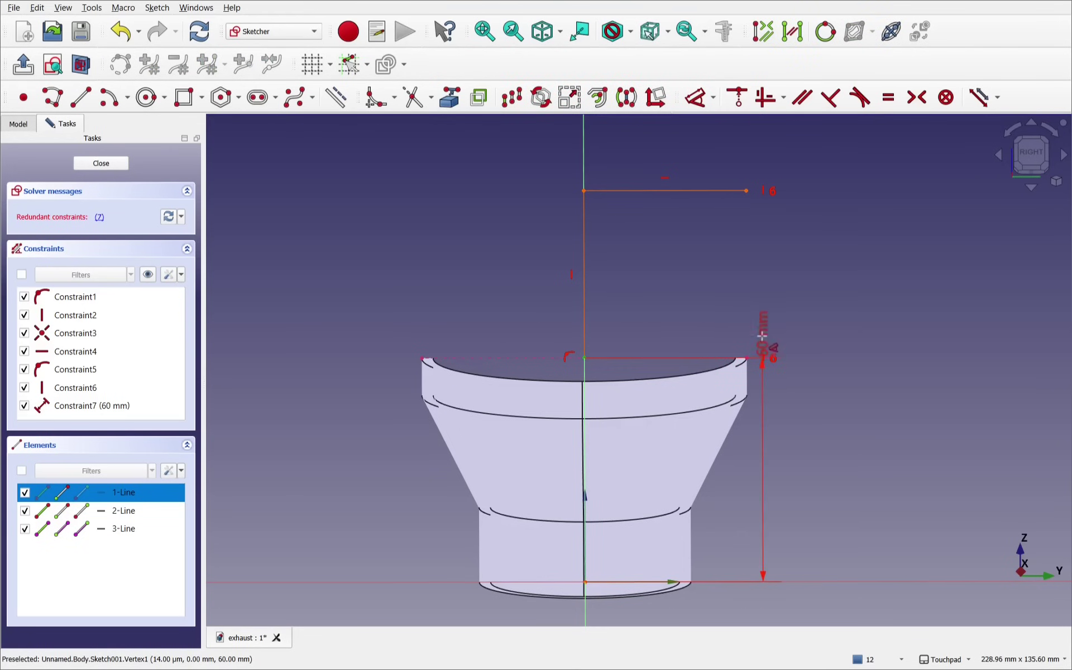
left_click(749, 352)
key("m")
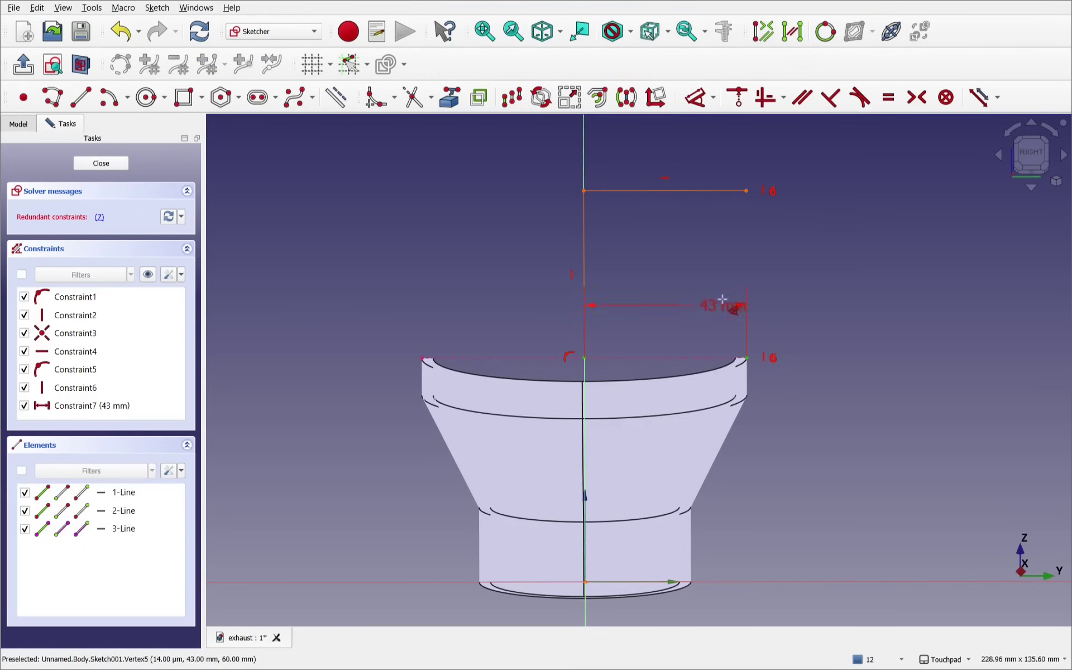
left_click(670, 325)
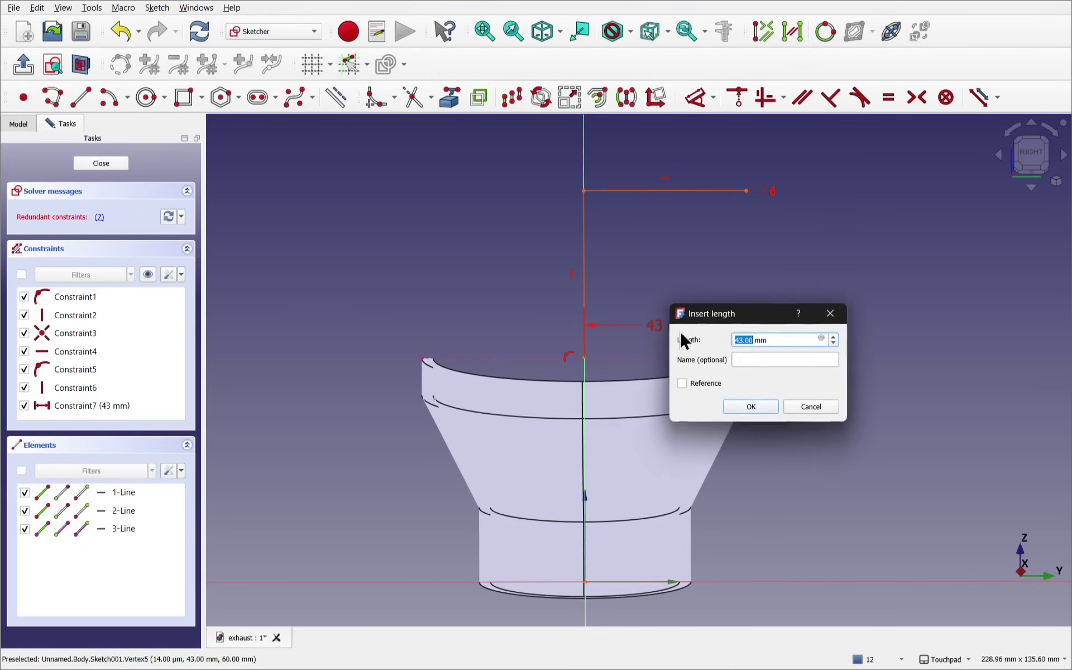
left_click(682, 383)
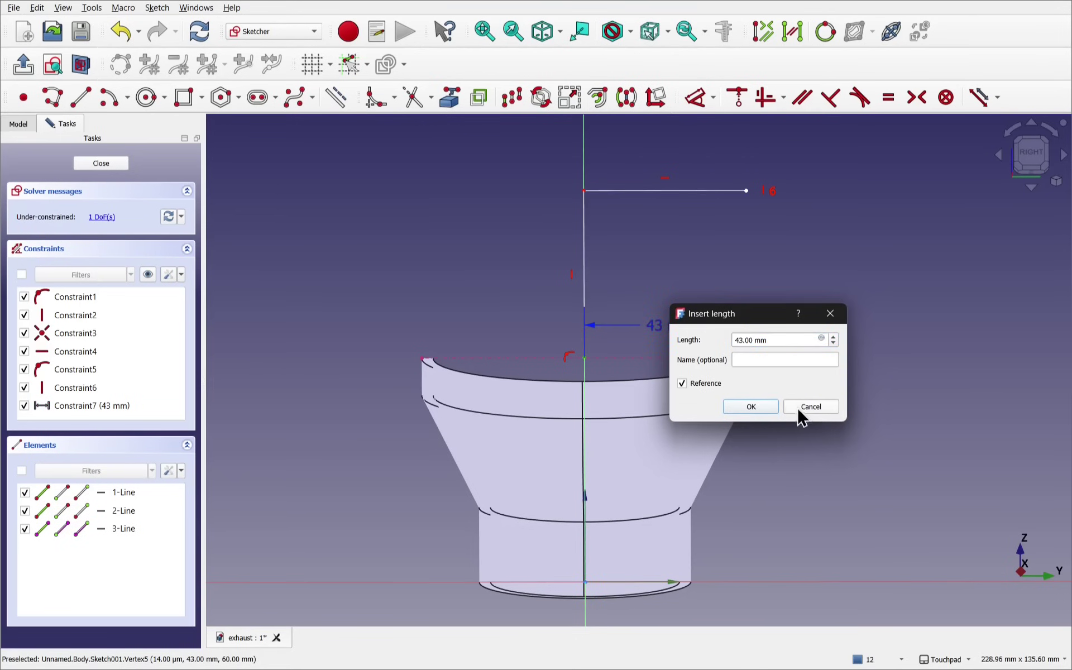
left_click(751, 407)
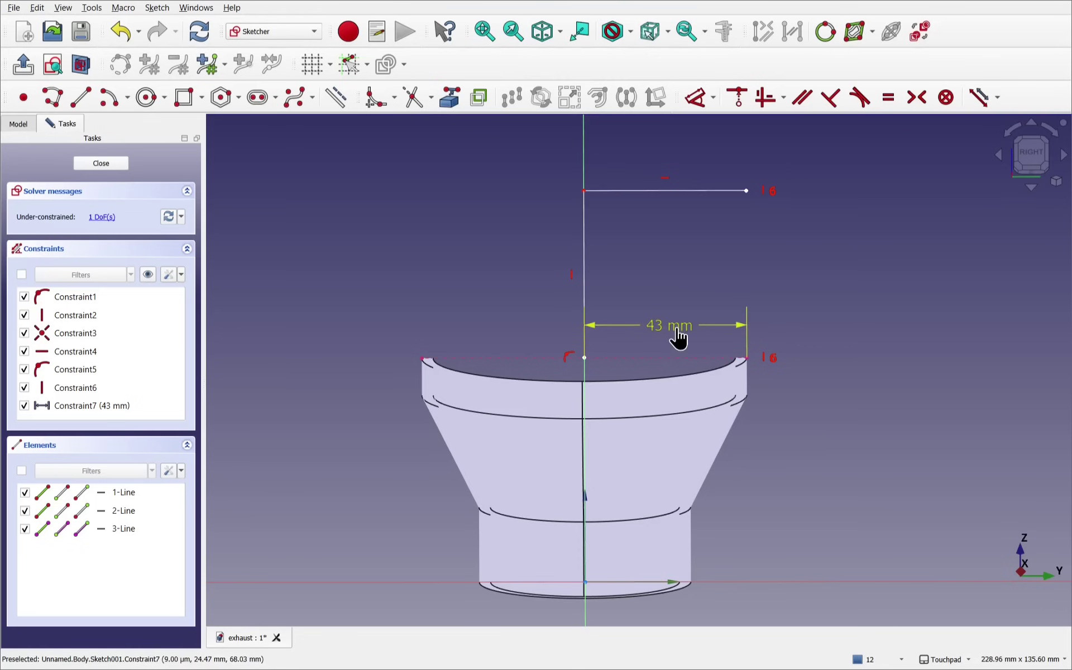
mouse_move(674, 330)
left_mouse_down()
mouse_move(680, 313)
mouse_move(680, 332)
left_mouse_up()
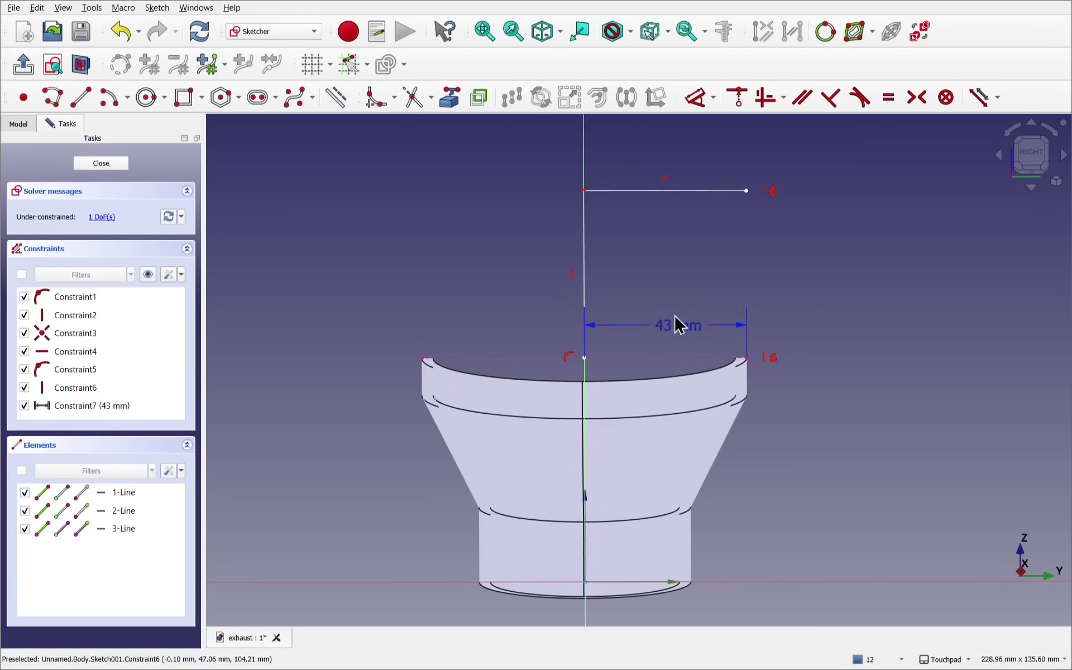
Dimension the vertical line above the rim and set its length to 44 mm
left_click(583, 266)
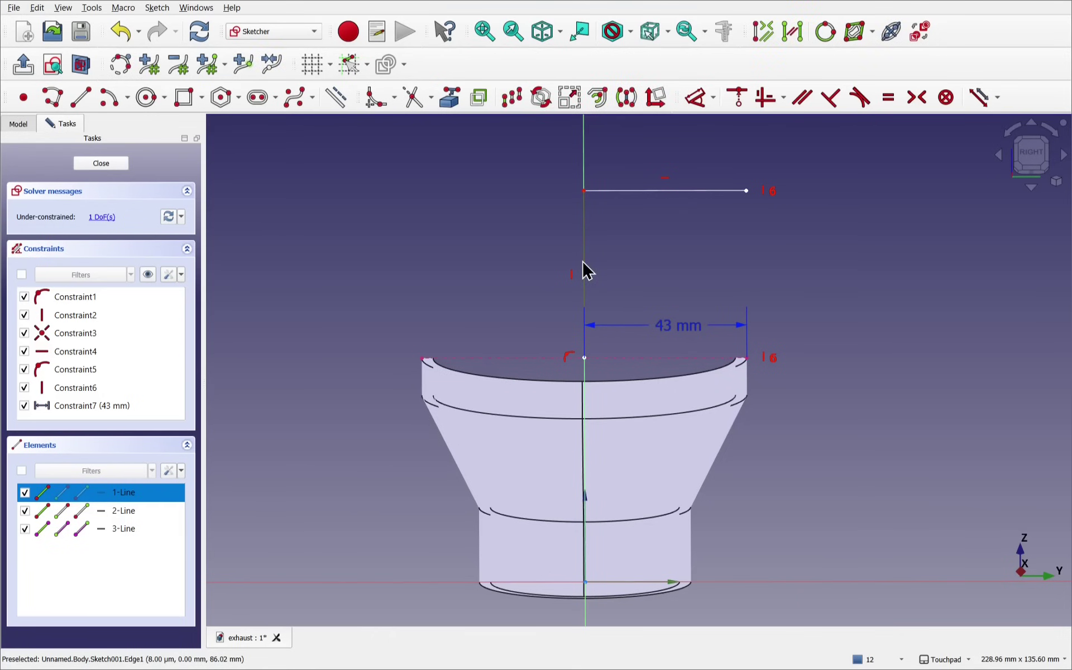
left_click(697, 96)
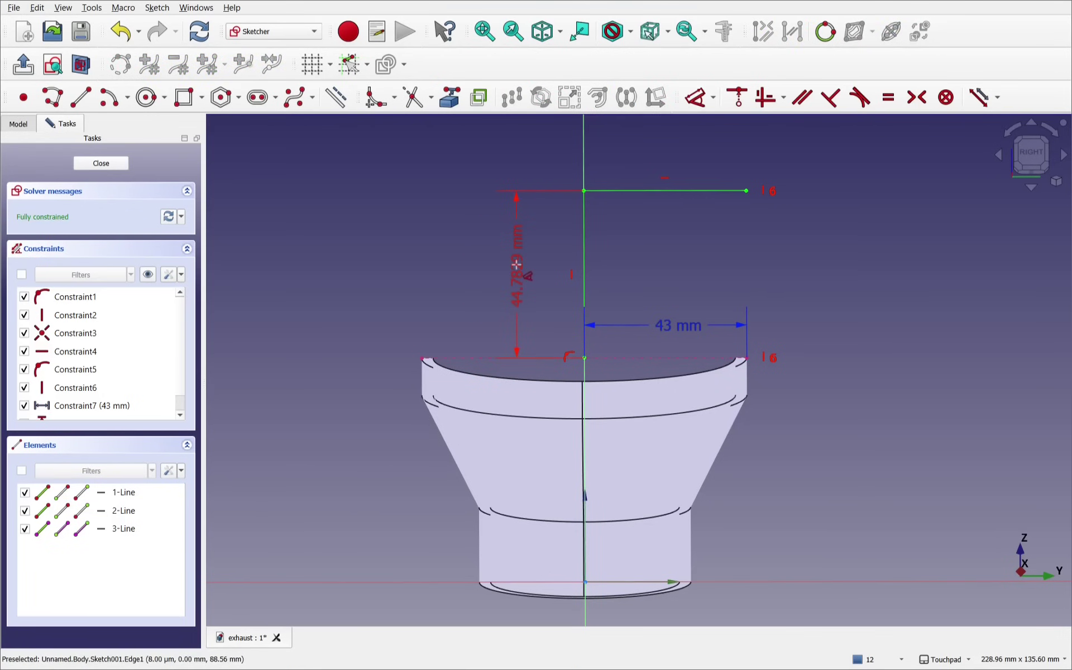
left_click(517, 265)
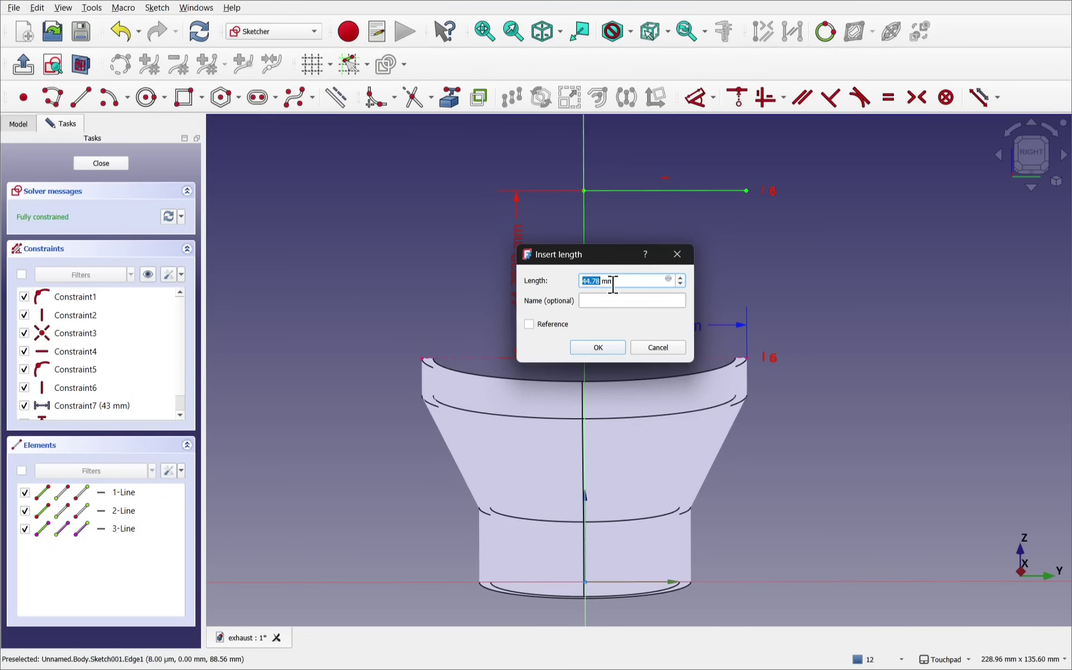
type("4")
key("Return")
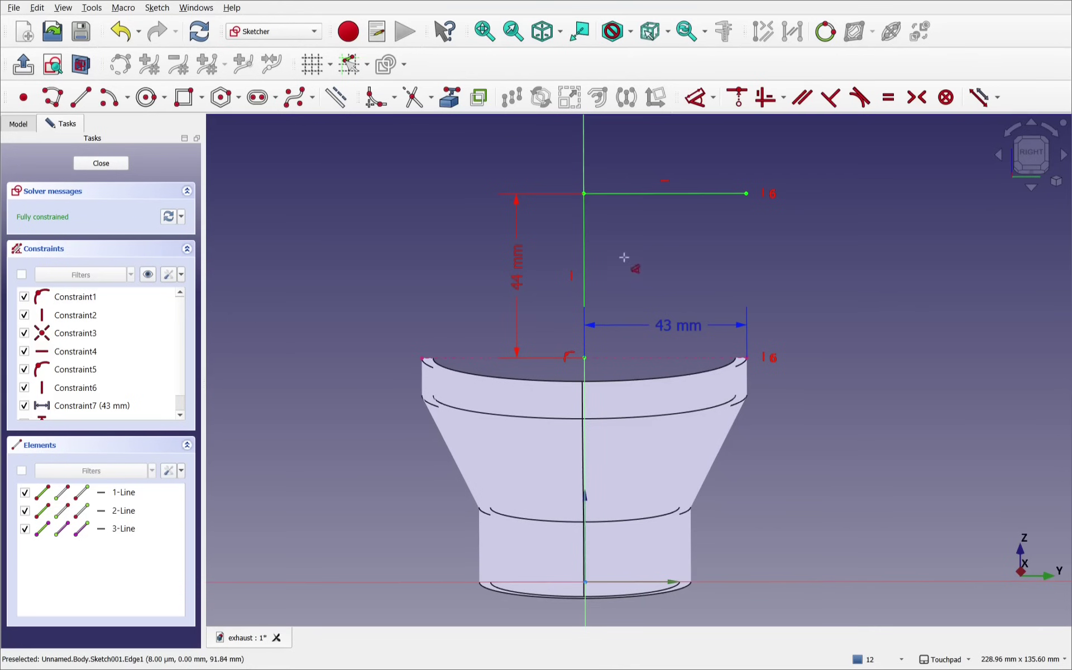
Close the finished bend path sketch and view it in 3D above the revolved part's rim
key("Escape")
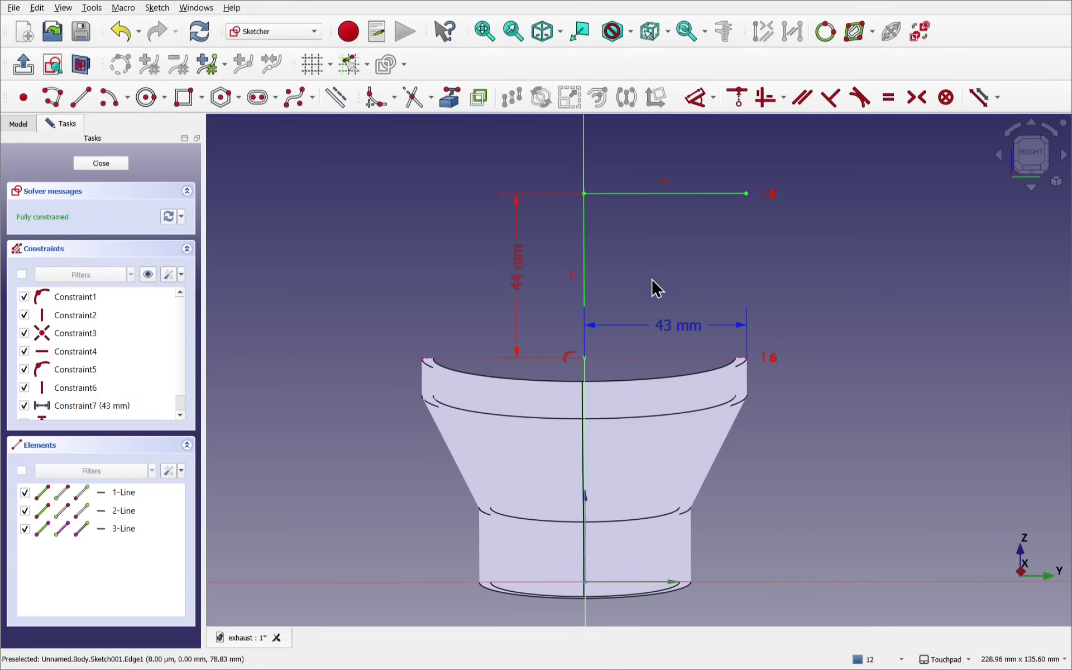
left_click(98, 165)
mouse_move(785, 256)
left_mouse_down()
mouse_move(755, 318)
mouse_move(561, 362)
left_mouse_up()
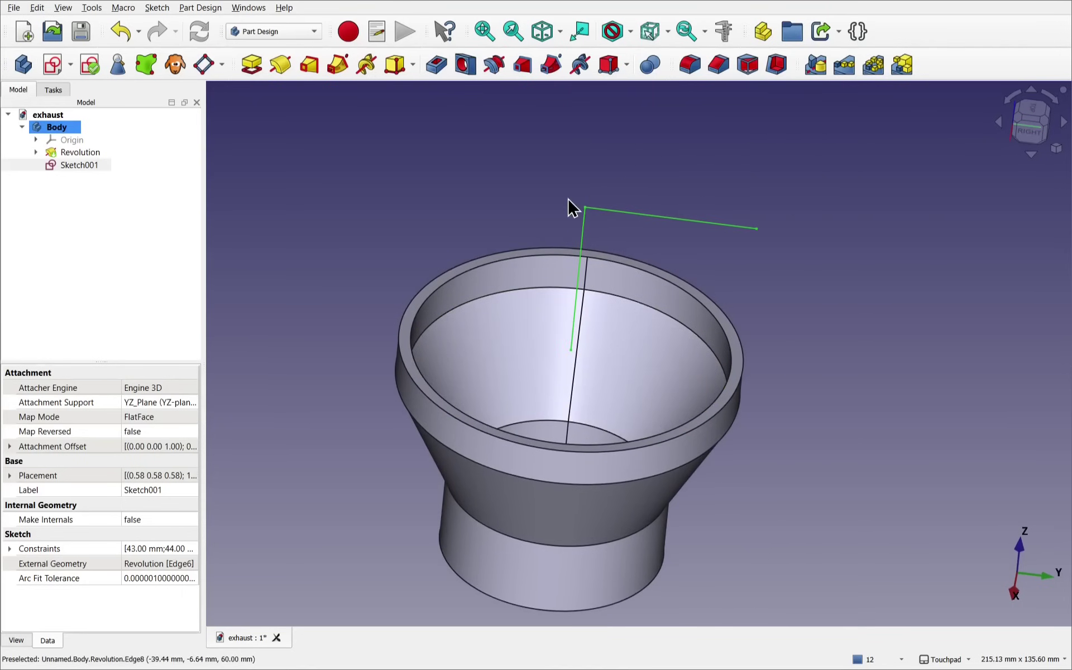
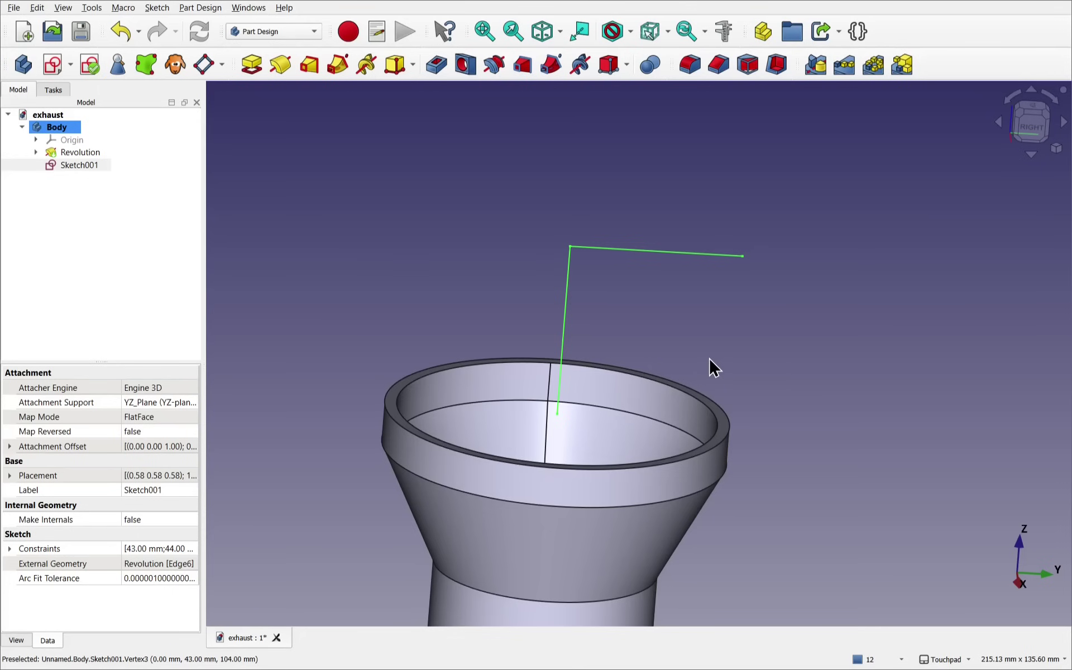
mouse_move(696, 314)
left_mouse_down("alt")
mouse_move(669, 274)
mouse_move(684, 335)
mouse_move(663, 328)
mouse_move(644, 252)
mouse_move(626, 235)
mouse_move(589, 323)
left_mouse_up("alt")
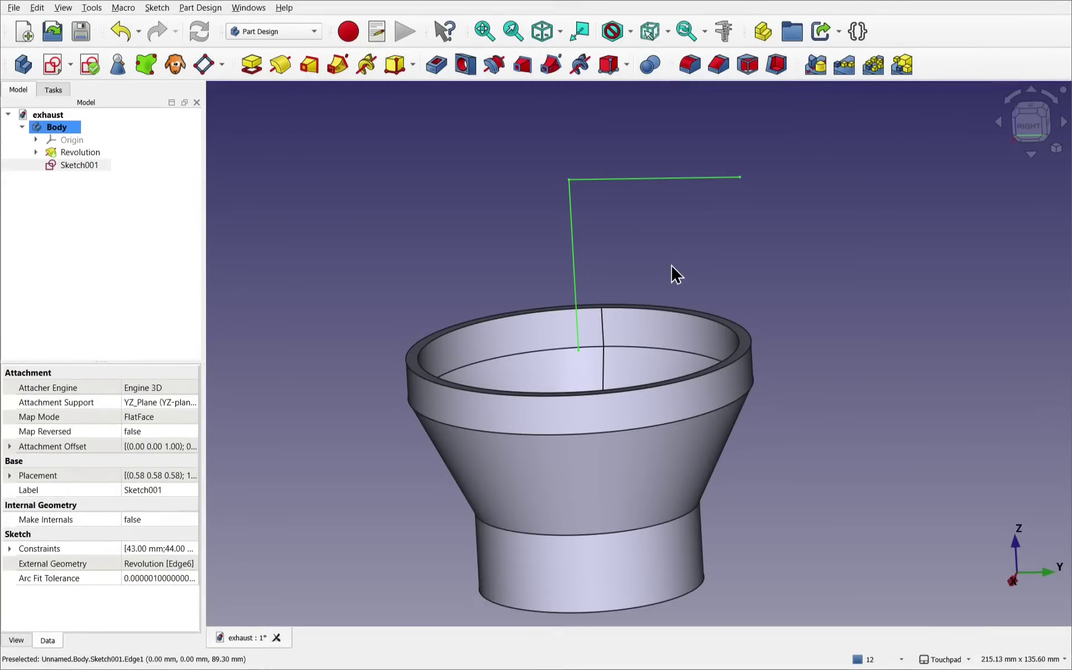
mouse_move(676, 273)
left_mouse_down("alt")
mouse_move(706, 263)
mouse_move(649, 363)
mouse_move(661, 349)
left_mouse_up("alt")
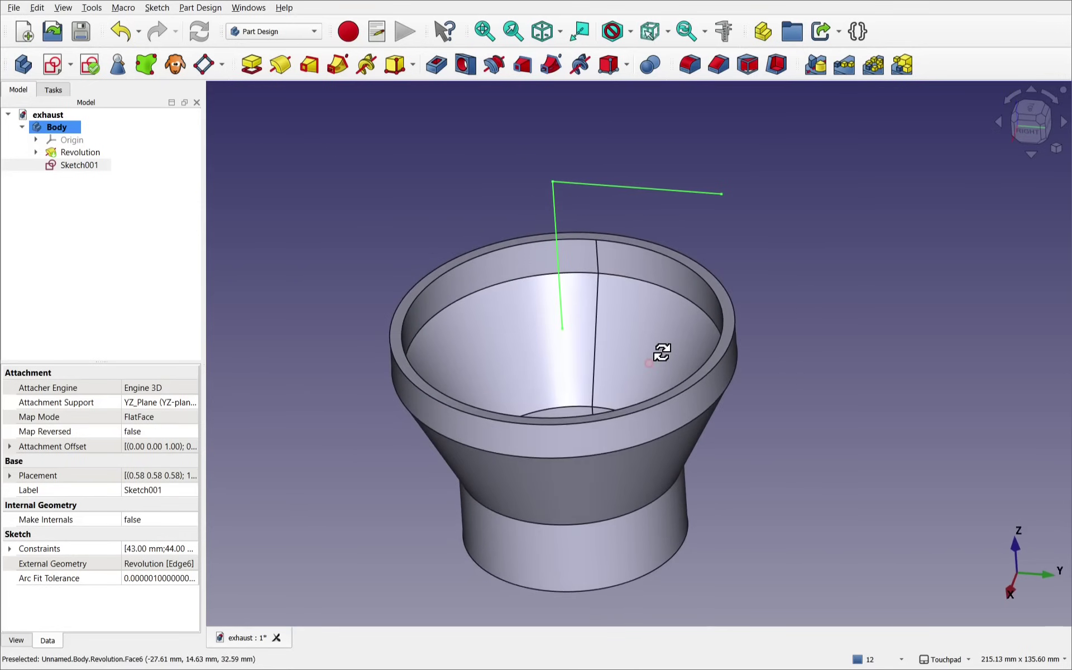
left_click(342, 216)
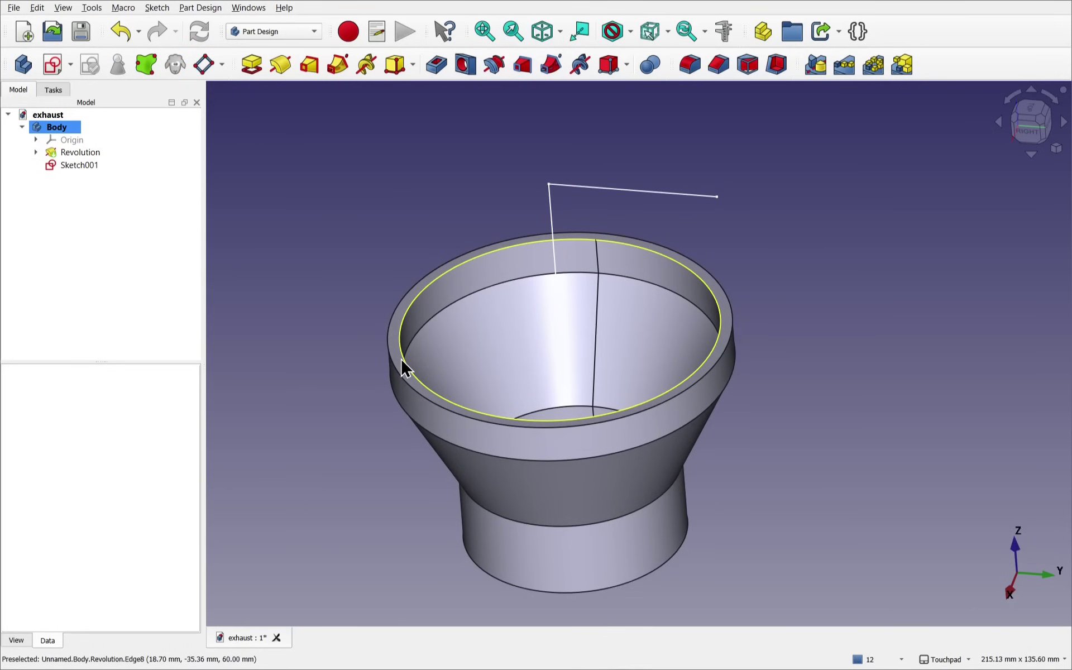
Start an additive pipe that uses the flat annular face on the upper rim as its profile
scroll(401, 358, "up", 5)
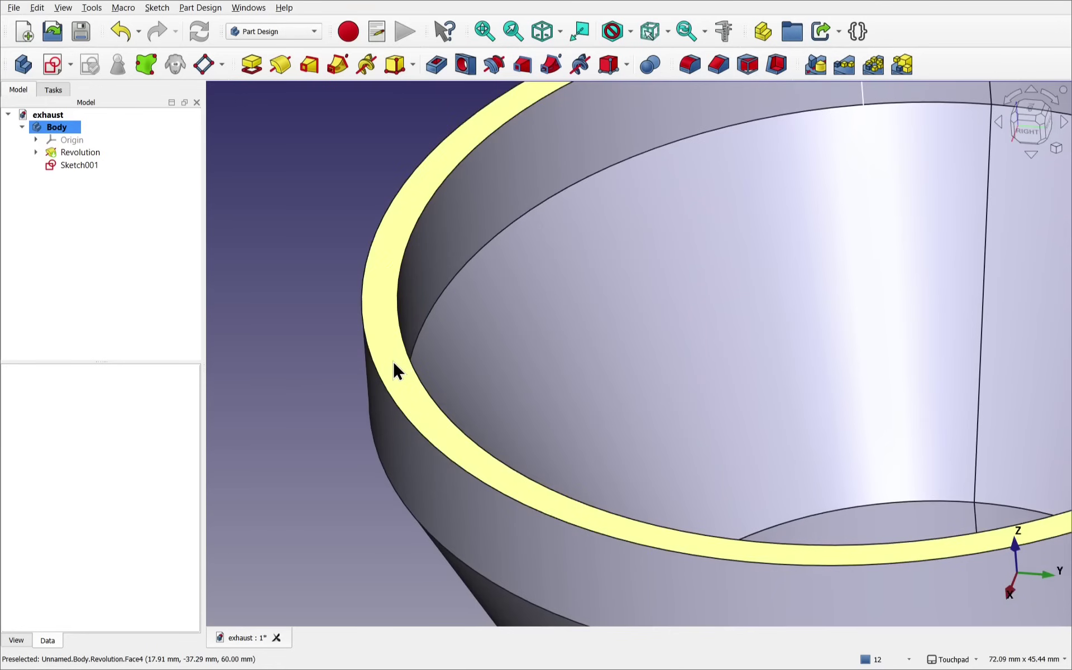
left_click(393, 369)
scroll(680, 371, "down", 3)
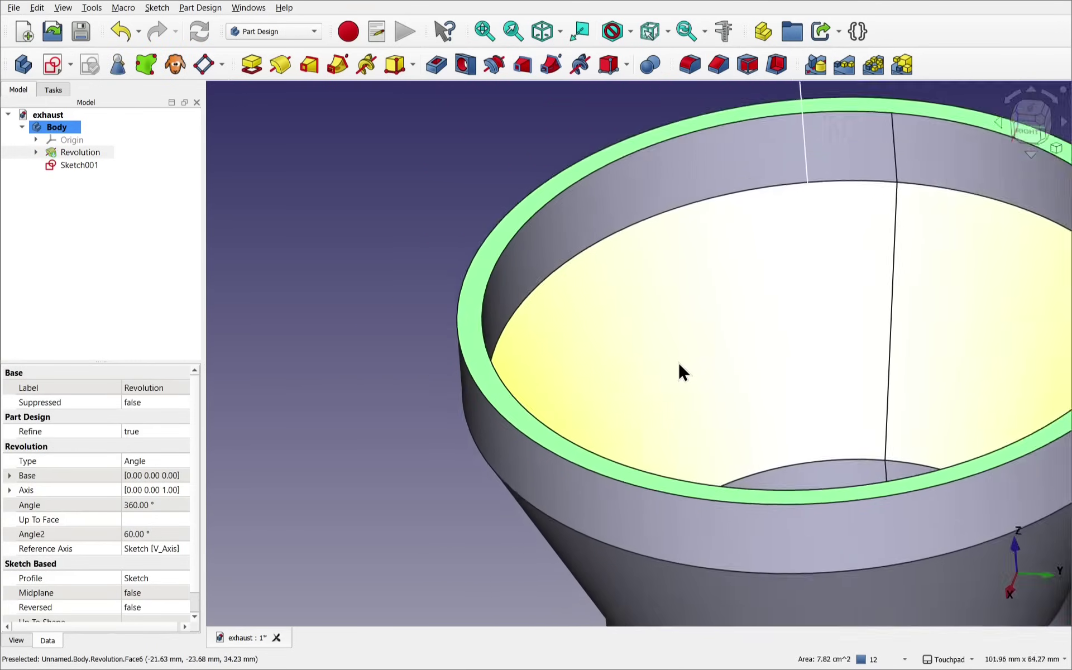
scroll(679, 371, "down", 5)
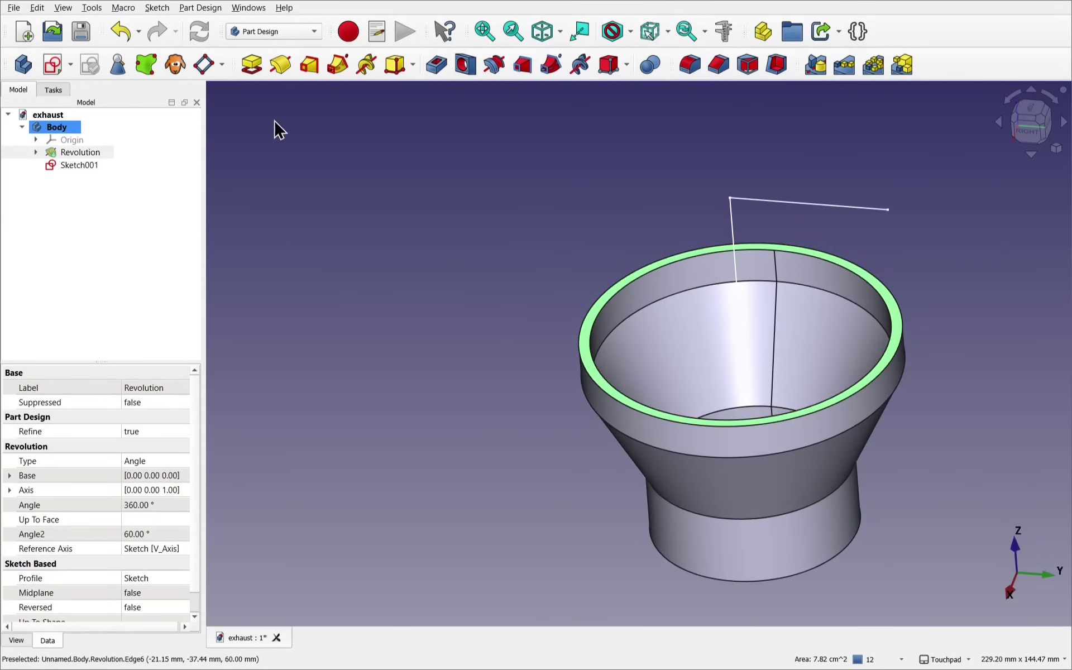
left_click(340, 67)
middle_click_drag(618, 206, 359, 172)
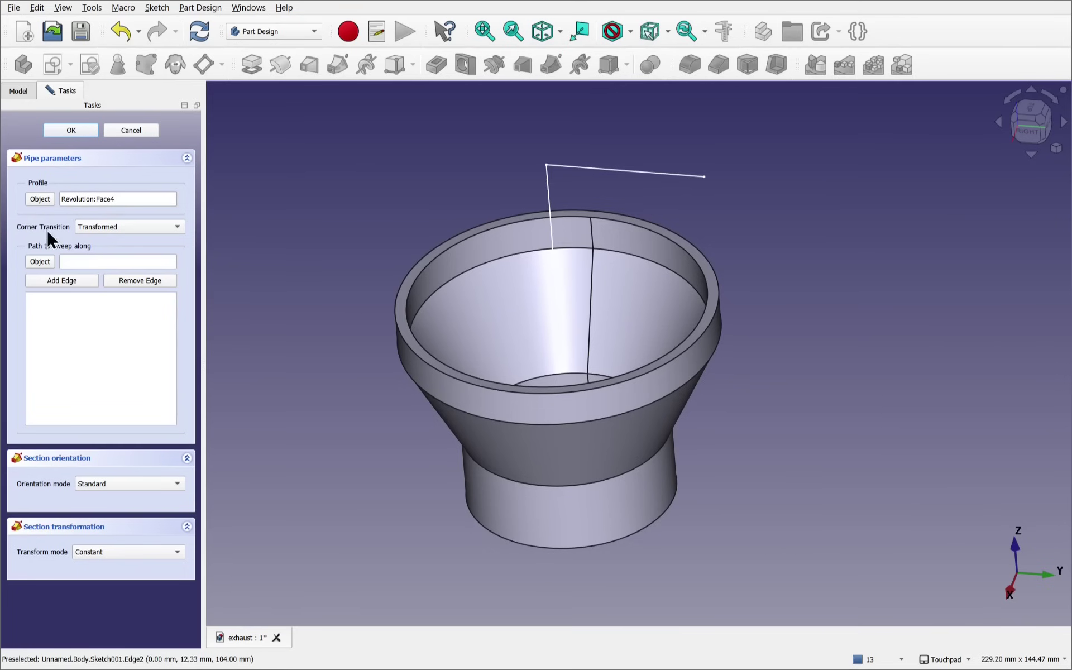
Add the vertical and horizontal lines of the path sketch as sweep edges and create the additive pipe with the Transformed corner transition
left_click(63, 281)
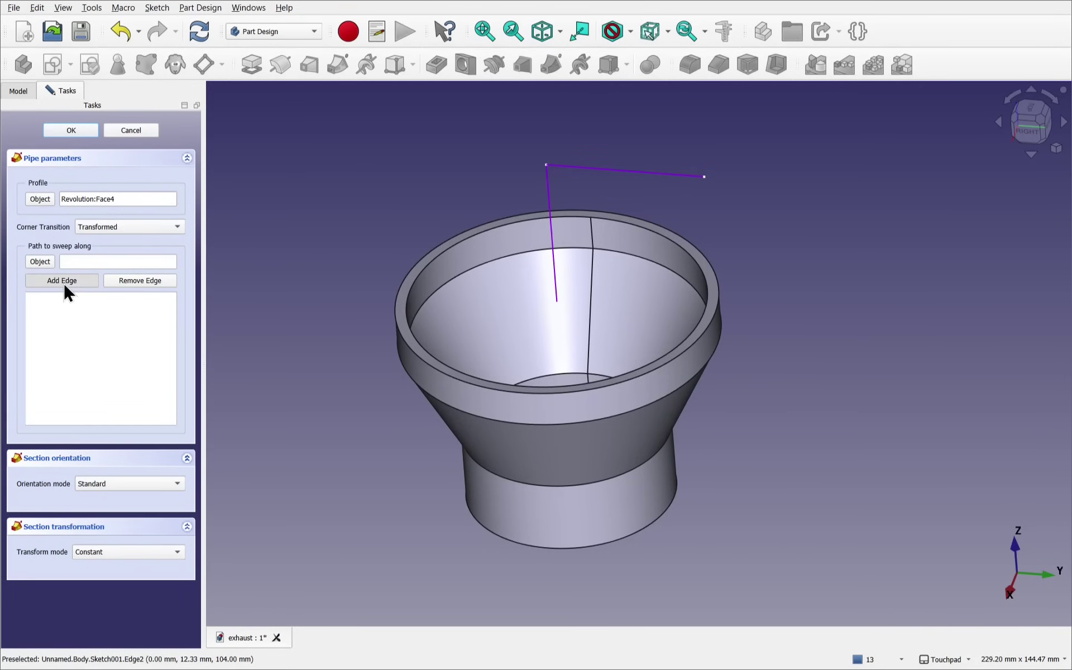
left_click(551, 218)
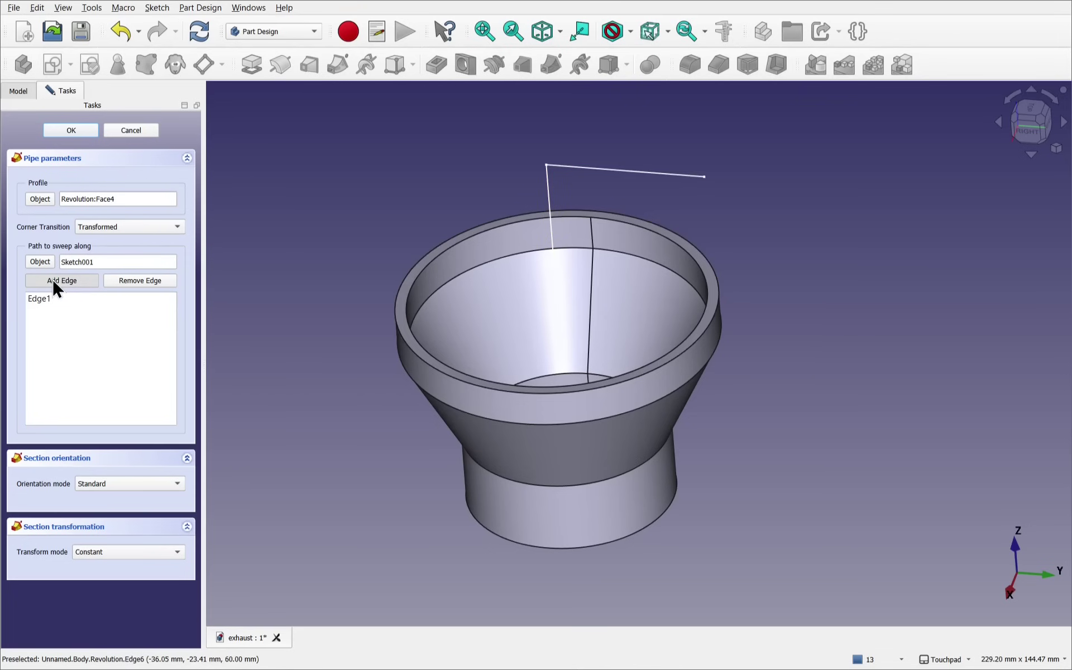
left_click(646, 172)
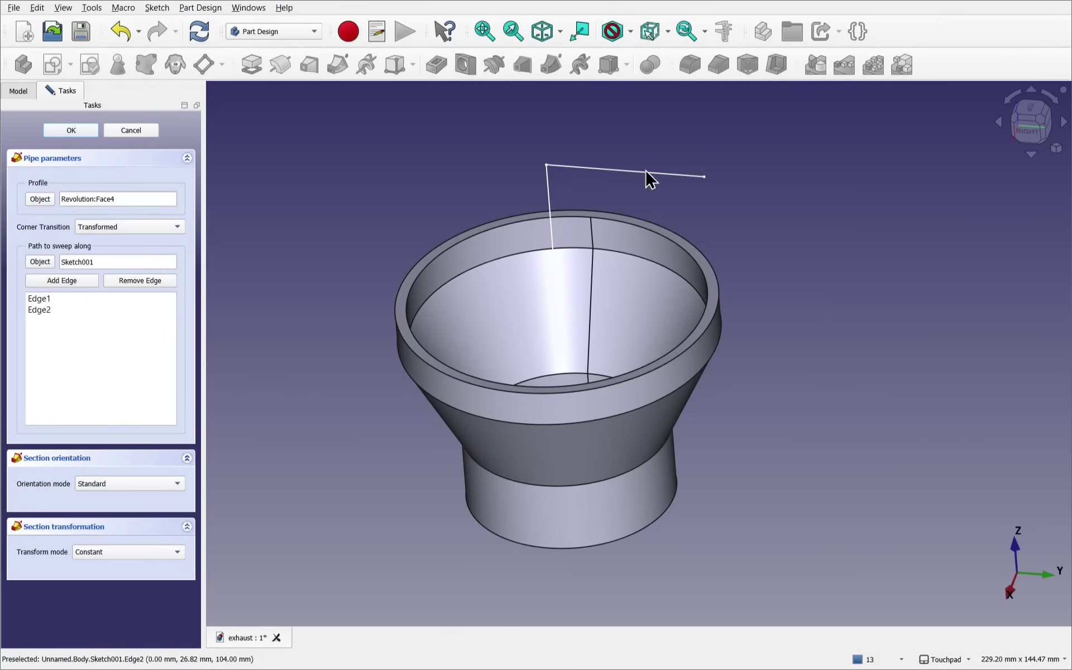
left_click(71, 130)
left_click_drag(656, 307, 641, 363, "alt")
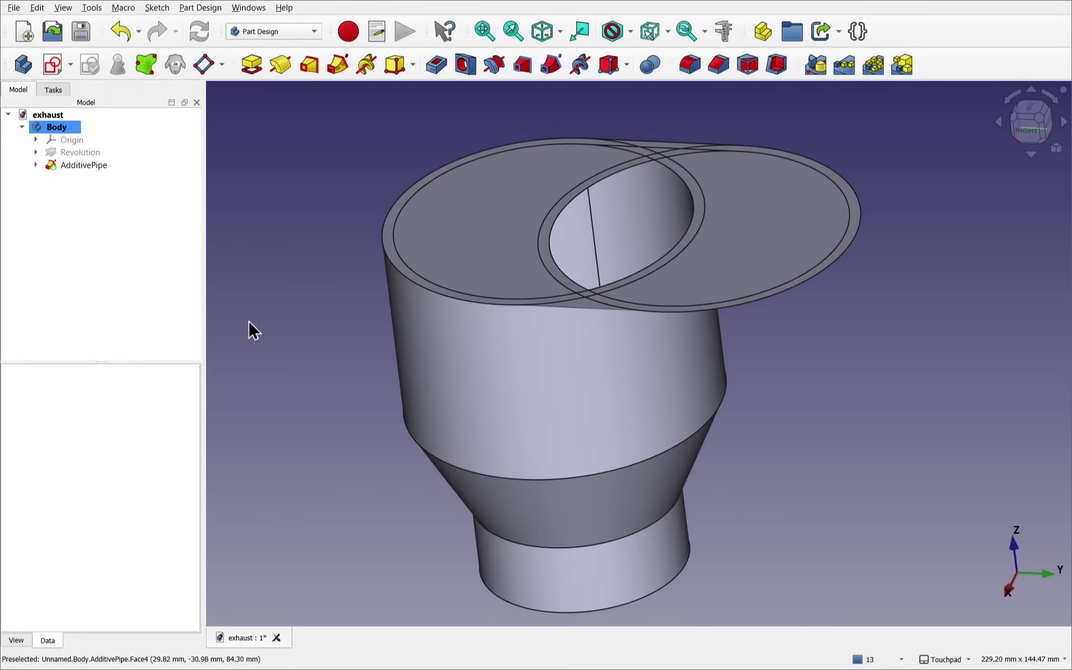
Reopen the additive pipe for editing and try the Right Corner transition, checking the mitred bend from several sides
double_click(69, 164)
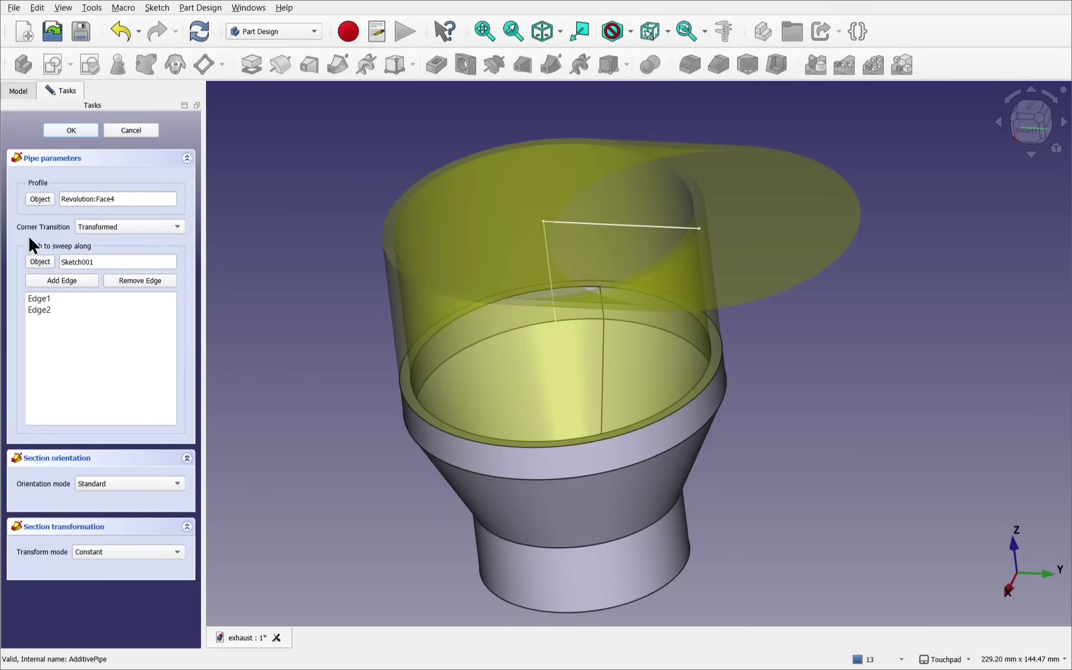
left_click(112, 226)
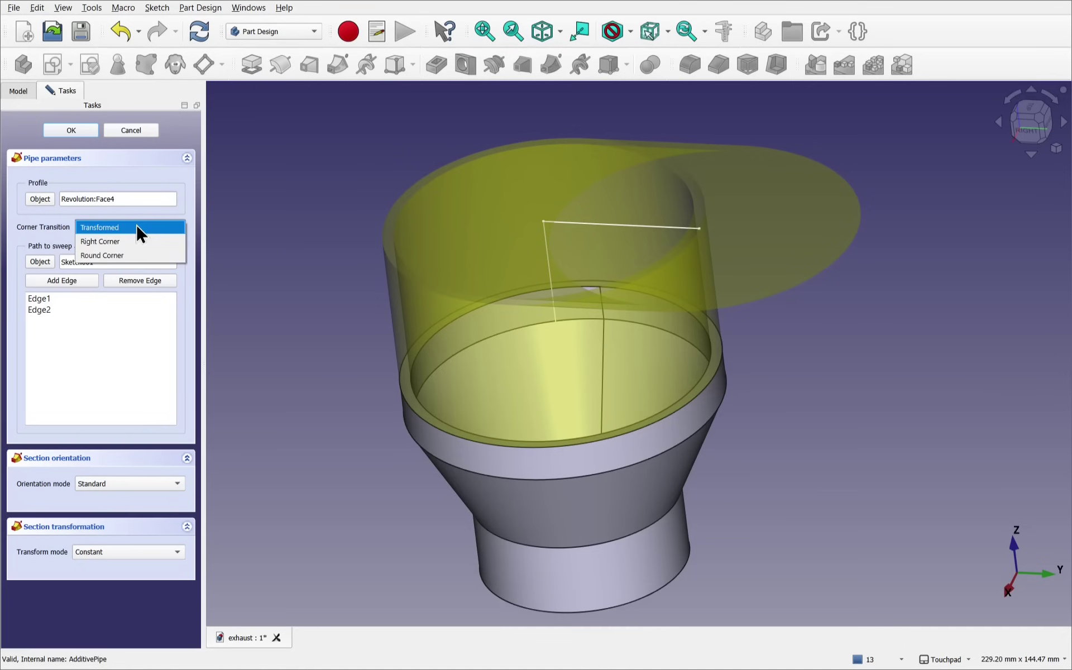
left_click(133, 242)
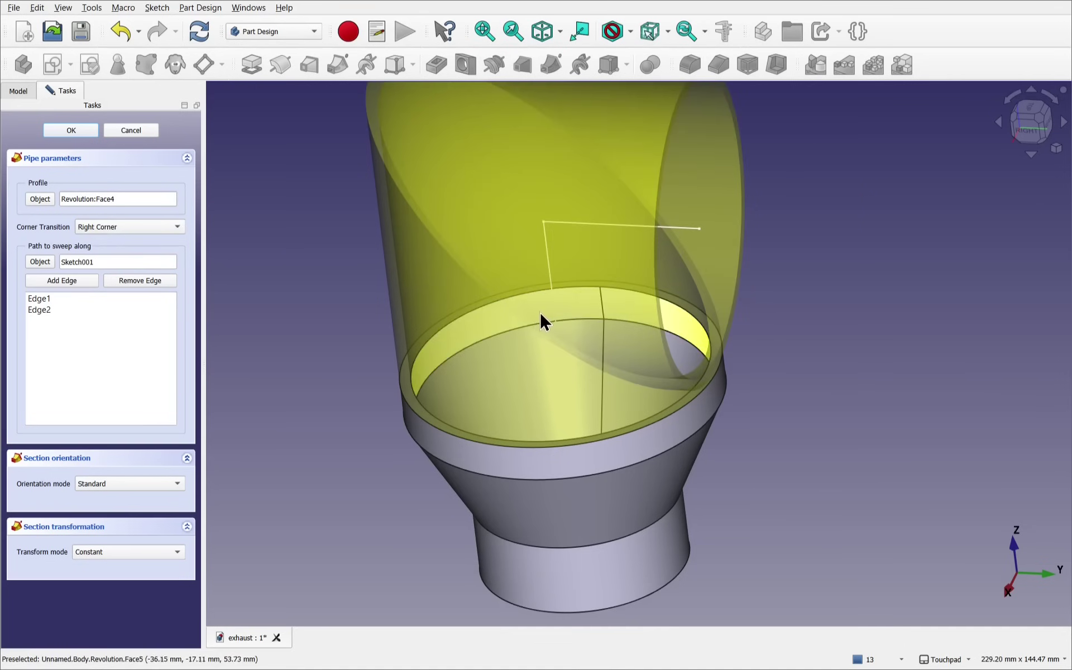
middle_click_drag(637, 287, 599, 317)
scroll(599, 317, "down", 2)
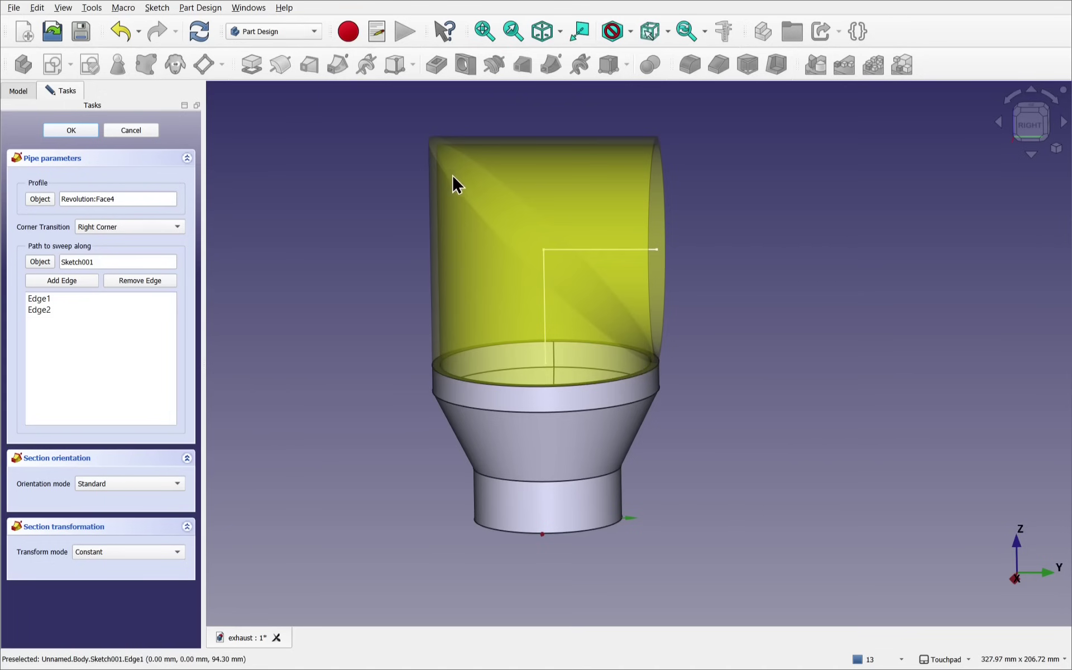
middle_click_drag(596, 350, 497, 337)
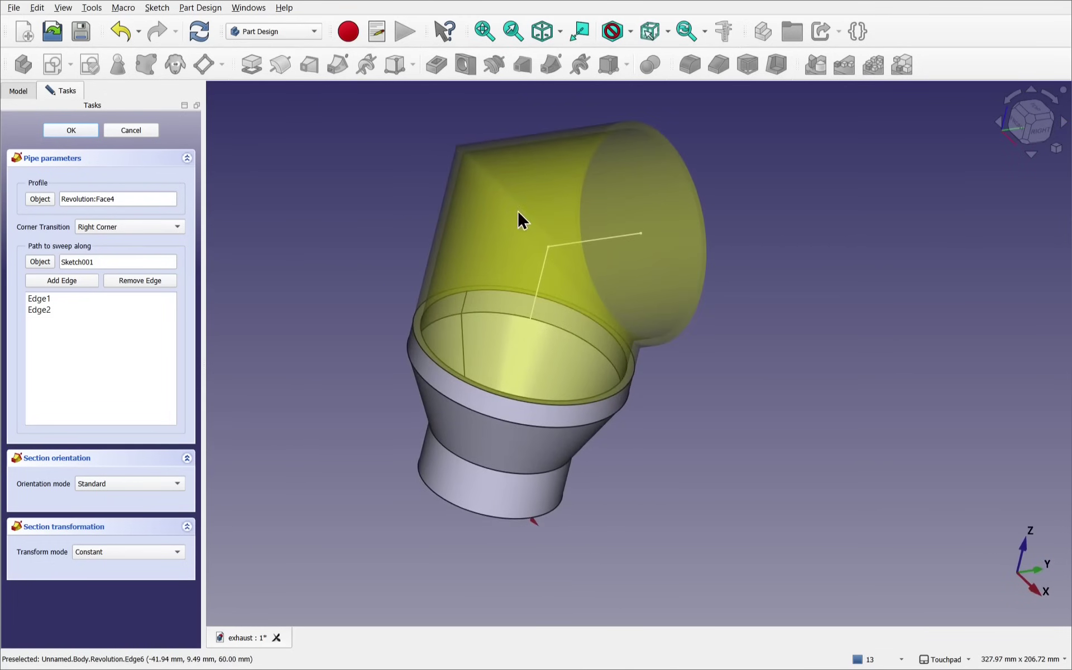
key("3")
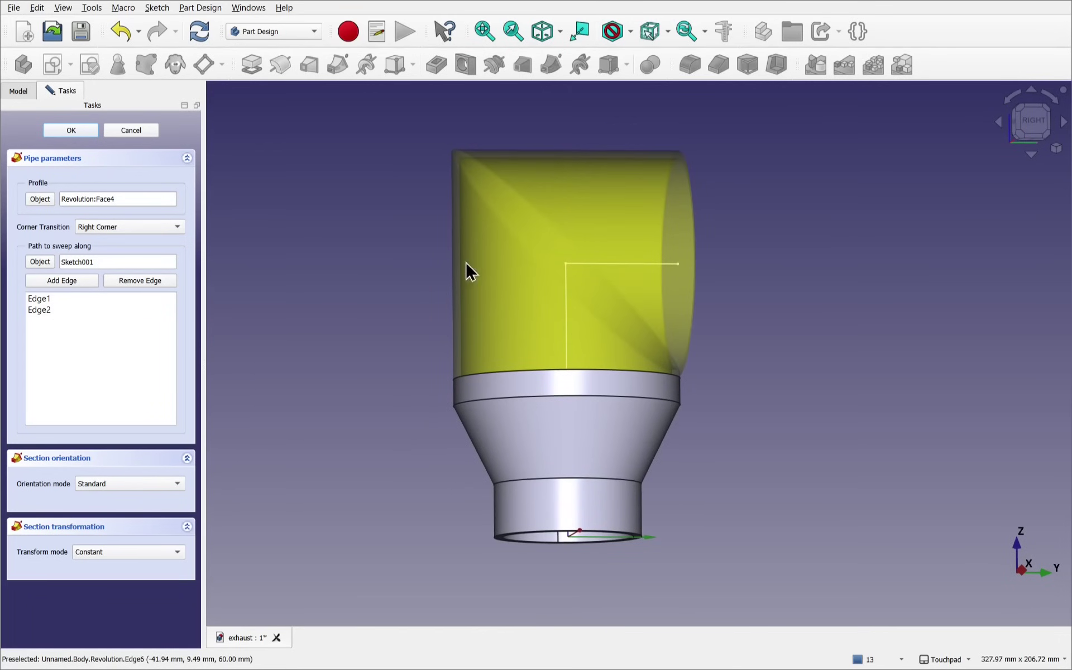
Try to apply the Round Corner transition to the additive pipe
left_click(118, 226)
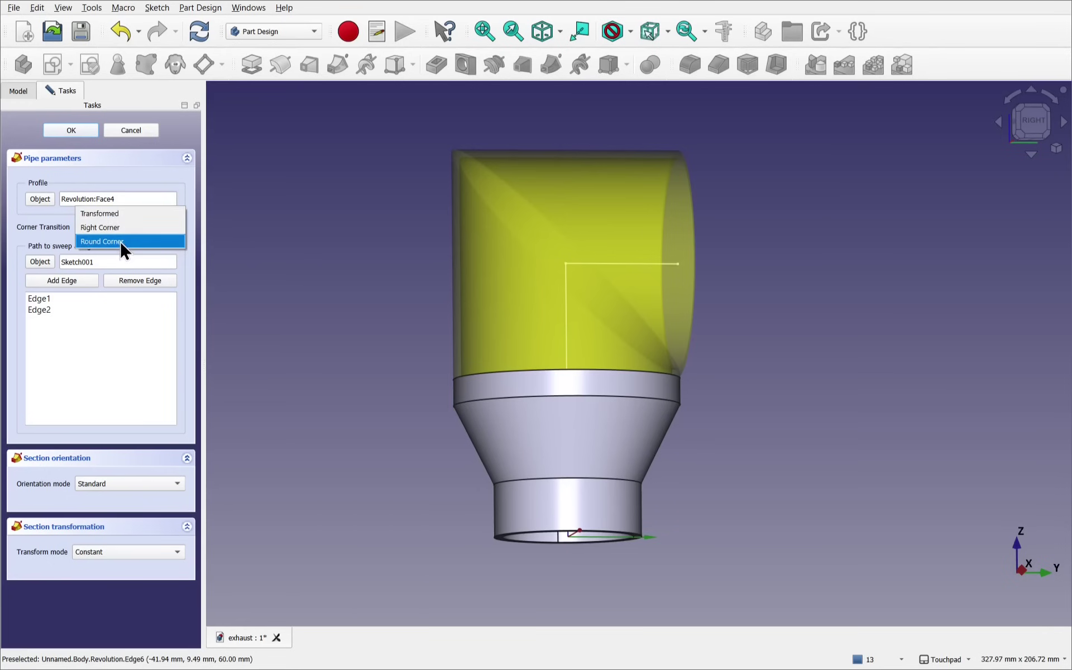
left_click(119, 242)
middle_click_drag(547, 235, 369, 246)
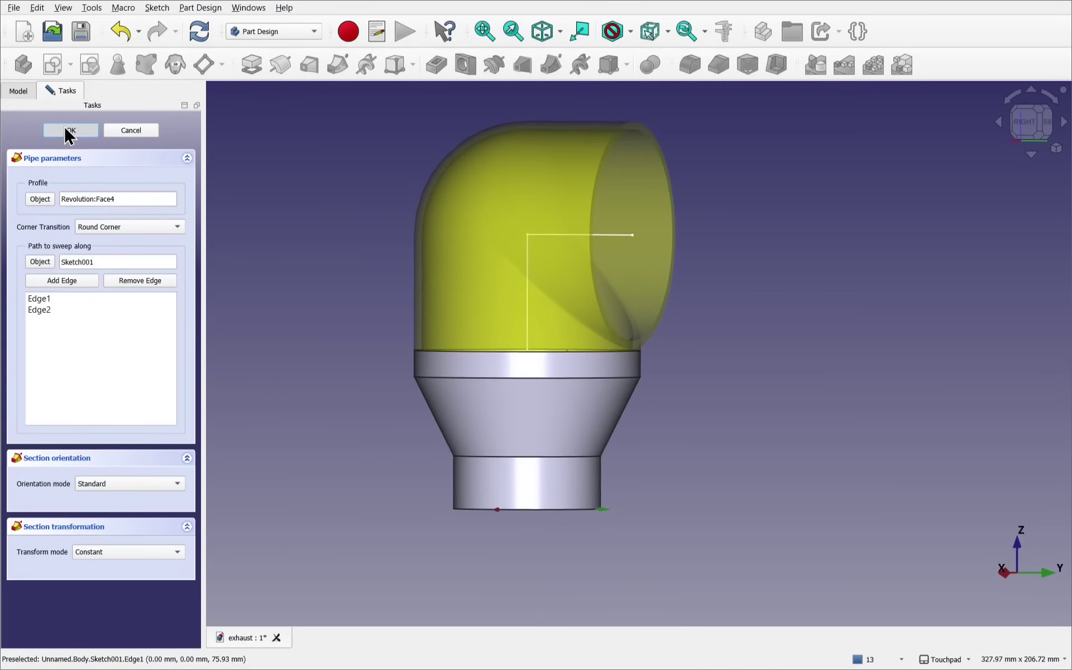
left_click(67, 131)
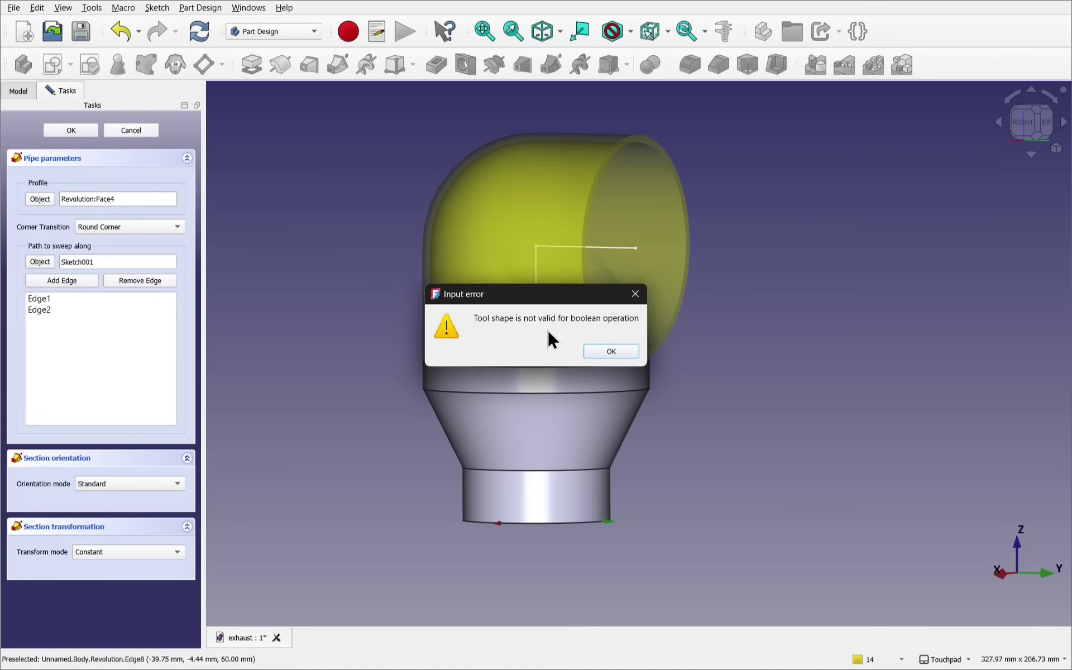
left_click(612, 353)
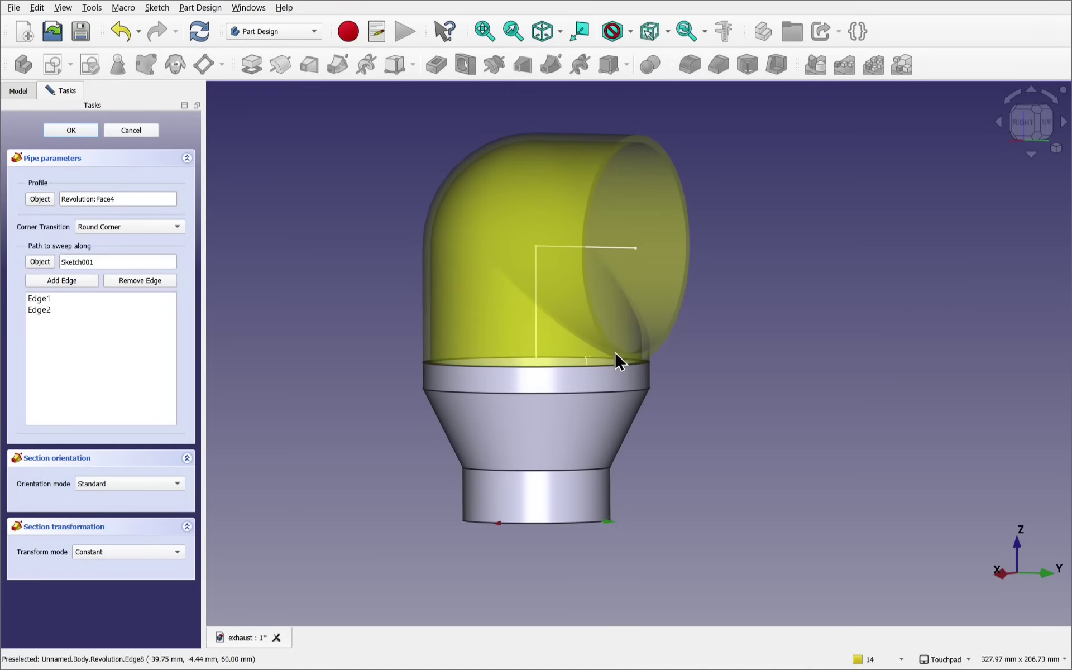
Examine closely where the inside of the rounded bend comes near the rim, and cancel the pipe edit
scroll(645, 335, "up", 5)
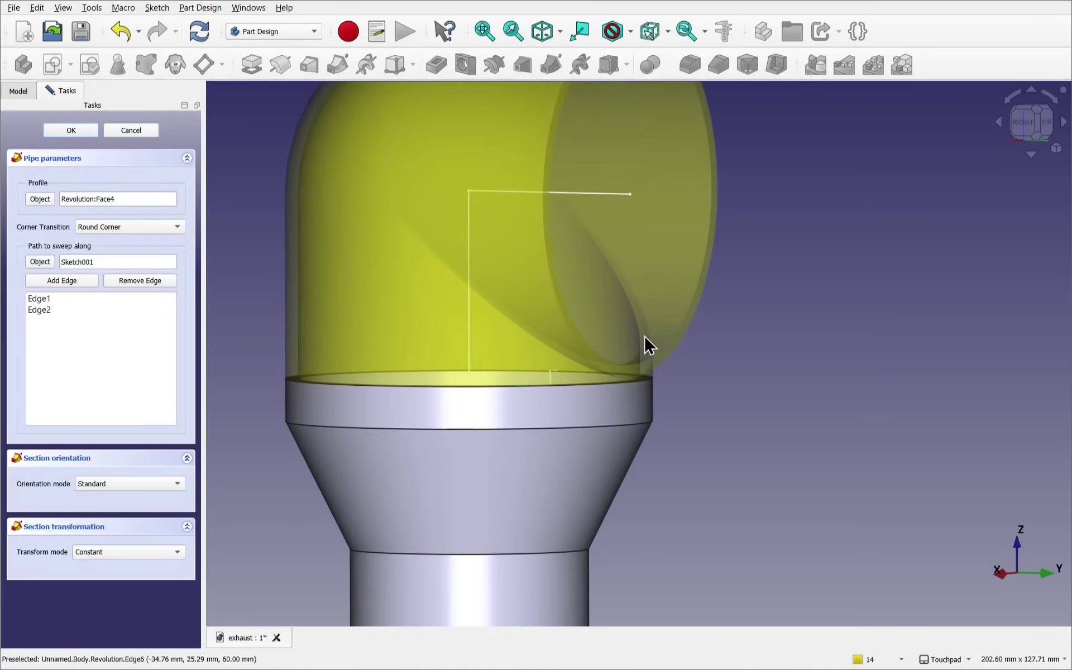
mouse_move(594, 354)
middle_mouse_down()
mouse_move(421, 237)
mouse_move(467, 280)
mouse_move(579, 337)
mouse_move(632, 314)
mouse_move(581, 349)
mouse_move(586, 342)
middle_mouse_up()
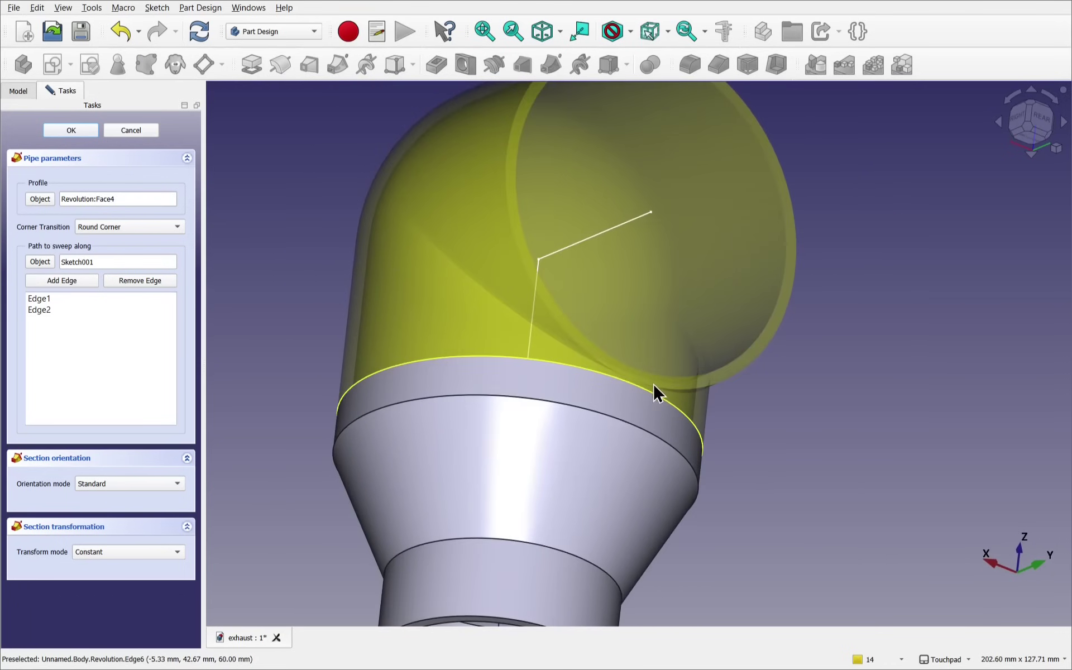
scroll(653, 383, "up", 10)
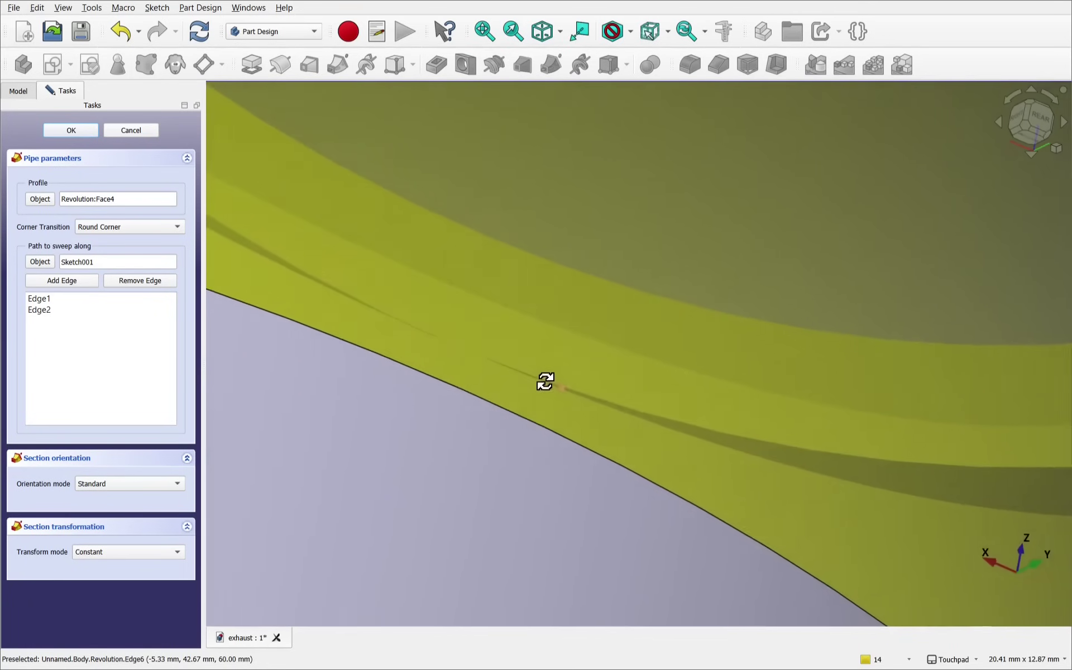
middle_click_drag(545, 381, 433, 373)
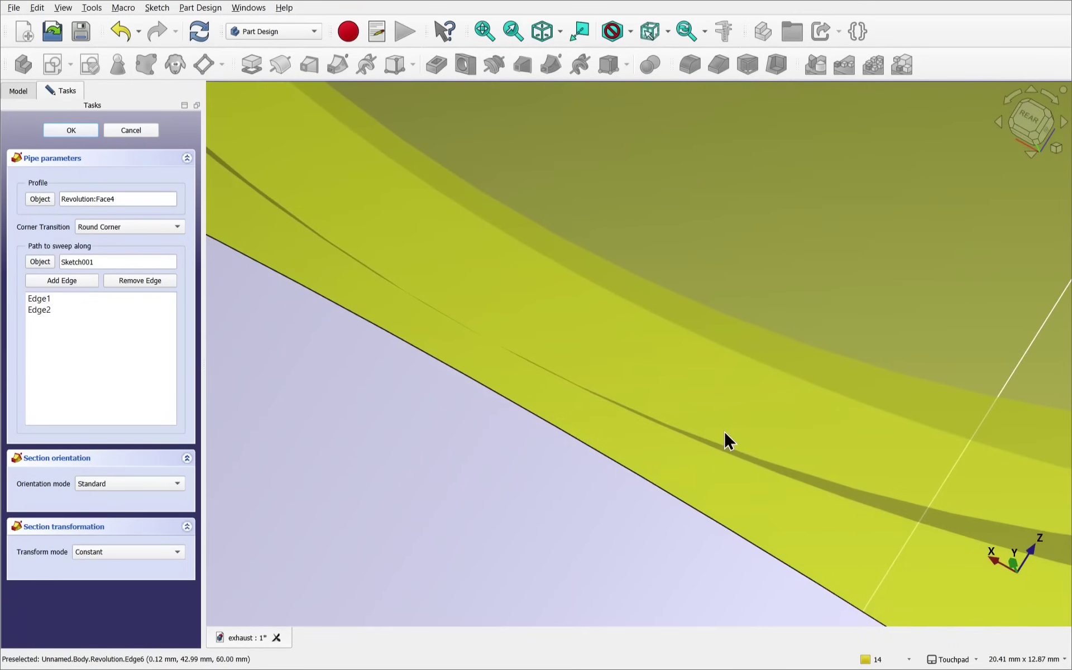
scroll(725, 434, "down", 4)
middle_click_drag(725, 435, 459, 335)
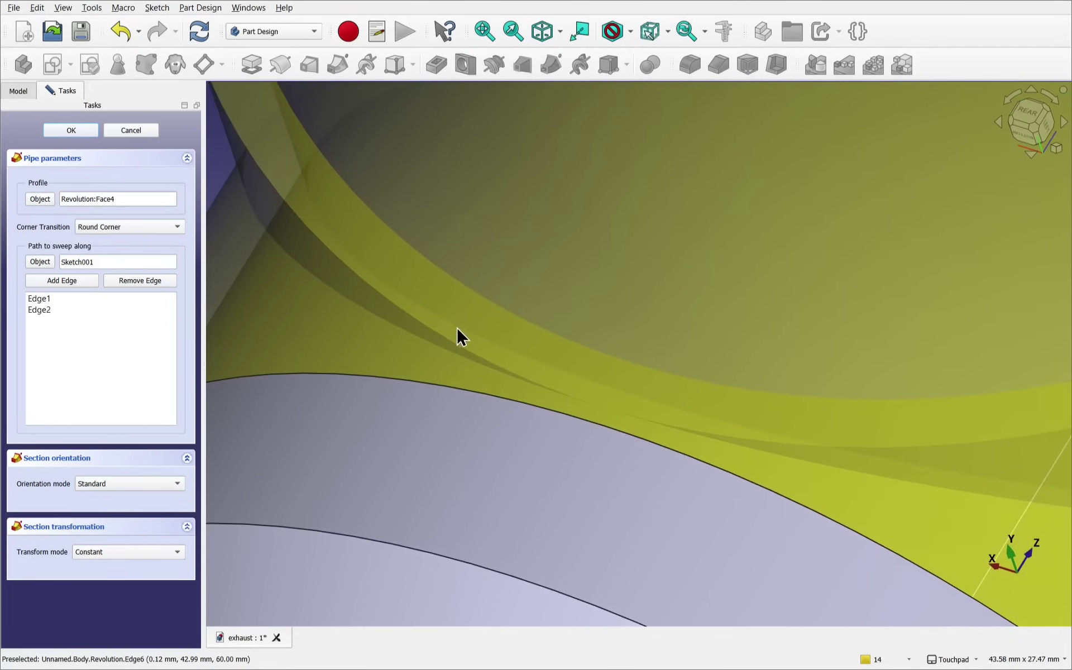
mouse_move(622, 433)
middle_mouse_down()
mouse_move(680, 426)
mouse_move(603, 443)
middle_mouse_up()
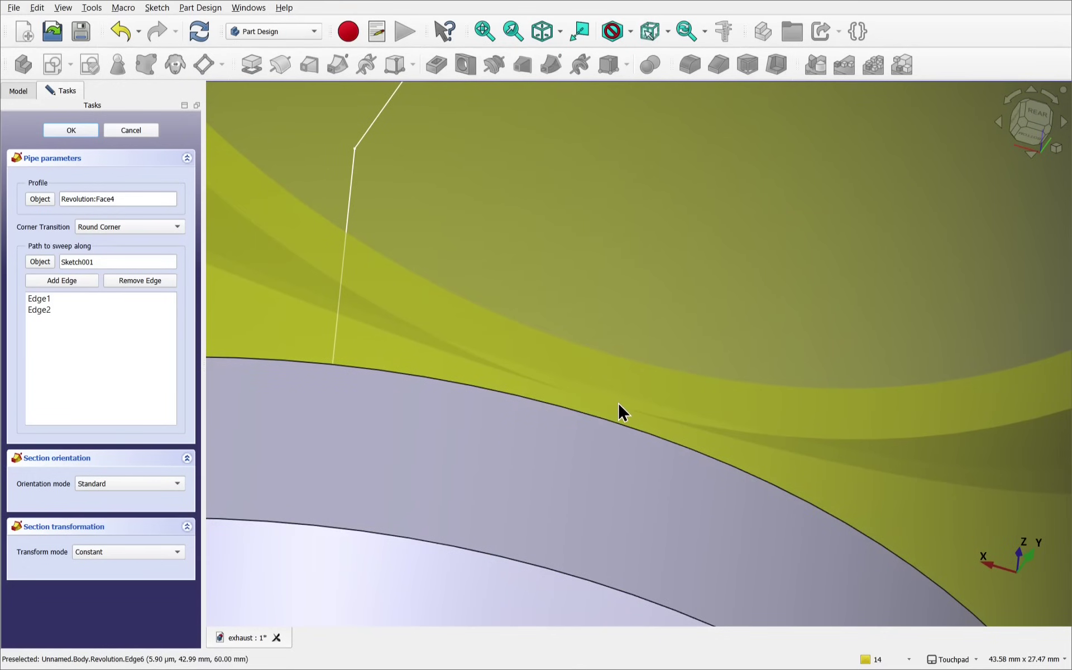
scroll(619, 402, "down", 6)
scroll(618, 402, "down", 3)
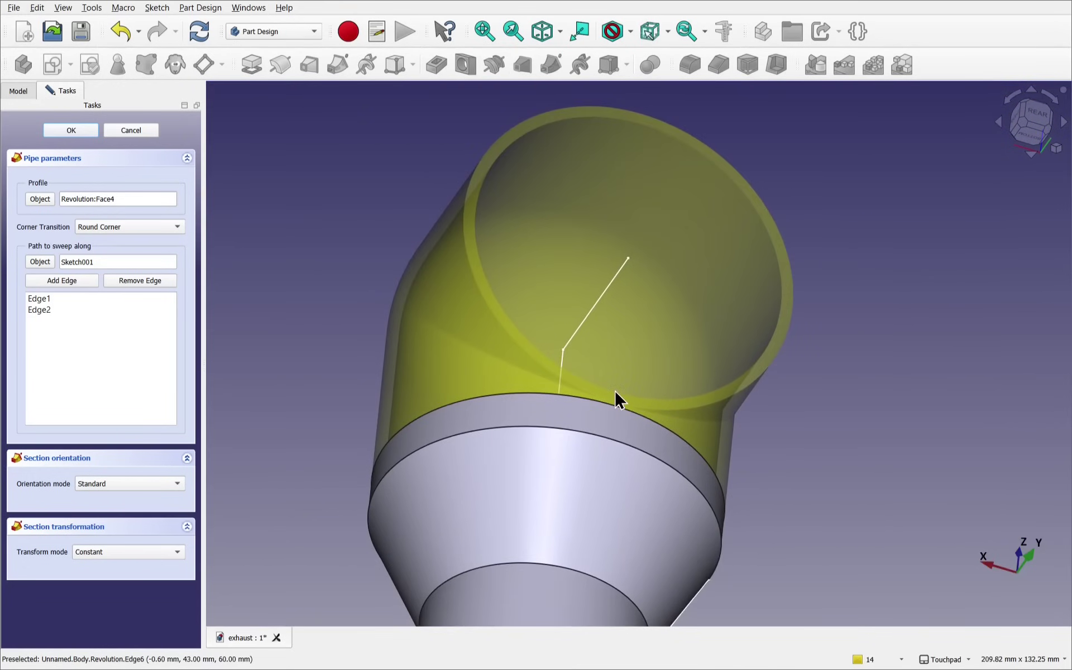
mouse_move(617, 403)
middle_mouse_down()
mouse_move(584, 423)
mouse_move(610, 401)
middle_mouse_up()
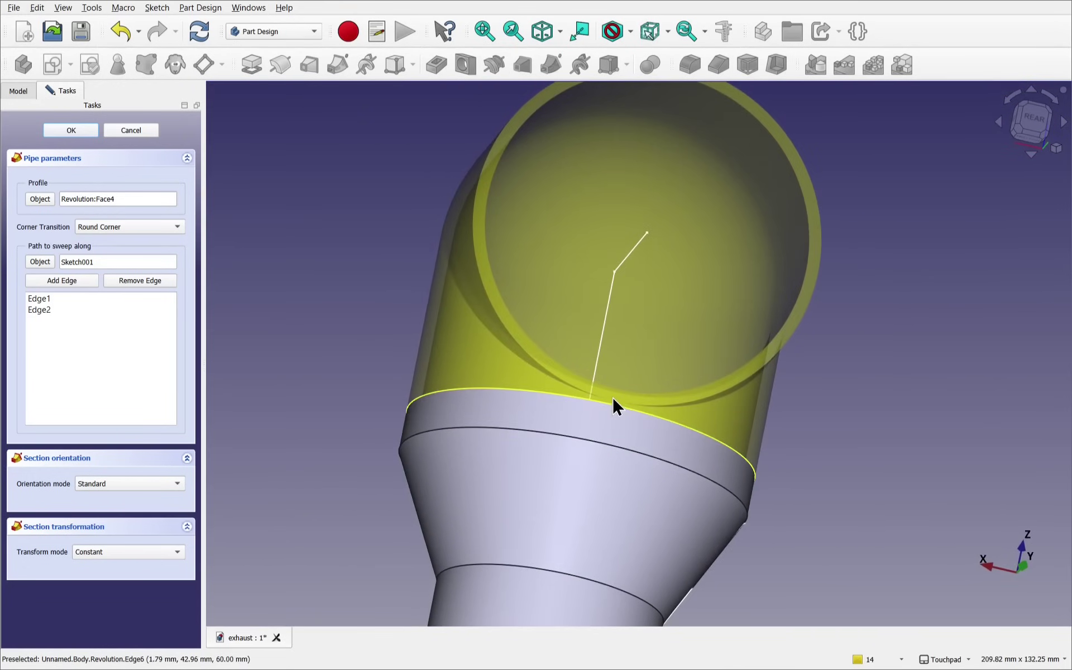
scroll(612, 397, "up", 5)
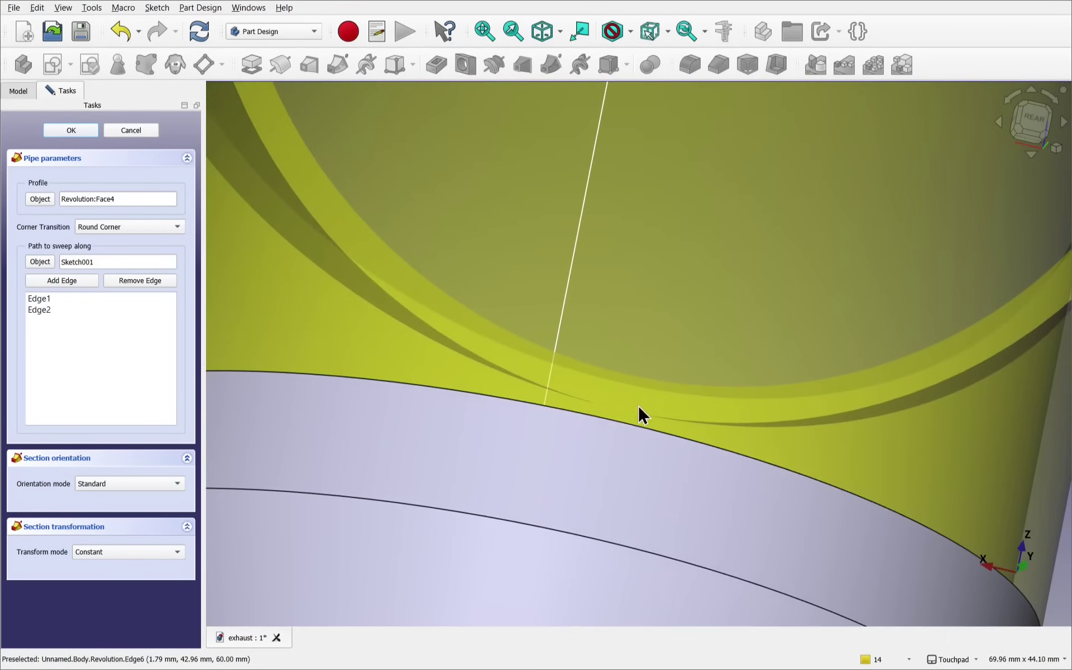
scroll(637, 346, "down", 6)
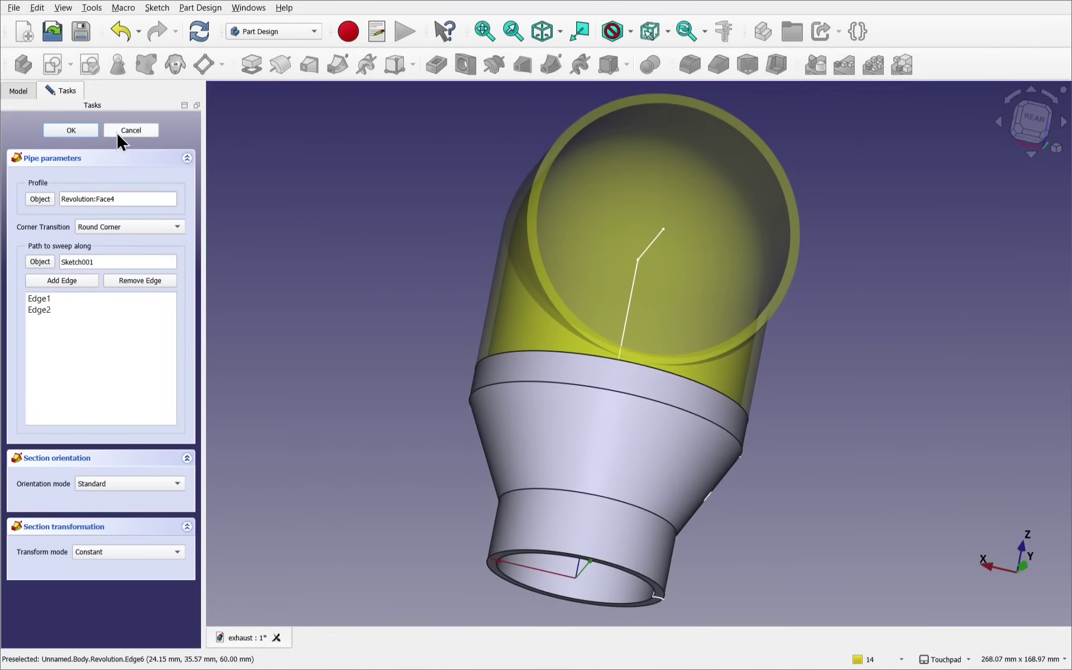
left_click(136, 130)
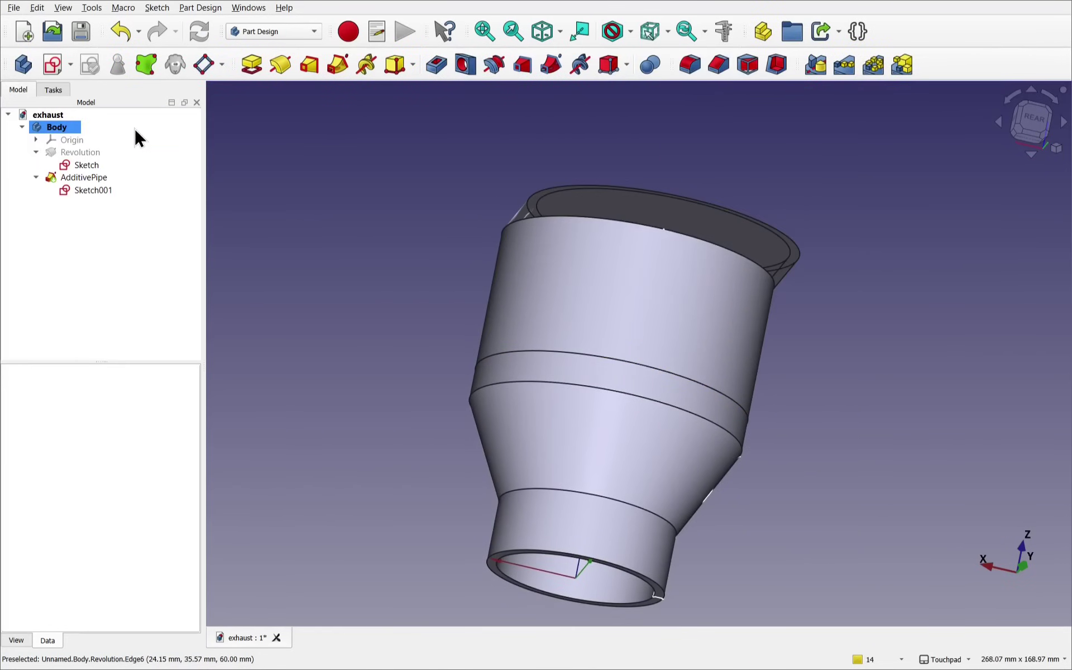
In the bend path sketch, delete the vertical constraint aligning the horizontal line's free end with the rim and extend that line past the rim
double_click(84, 190)
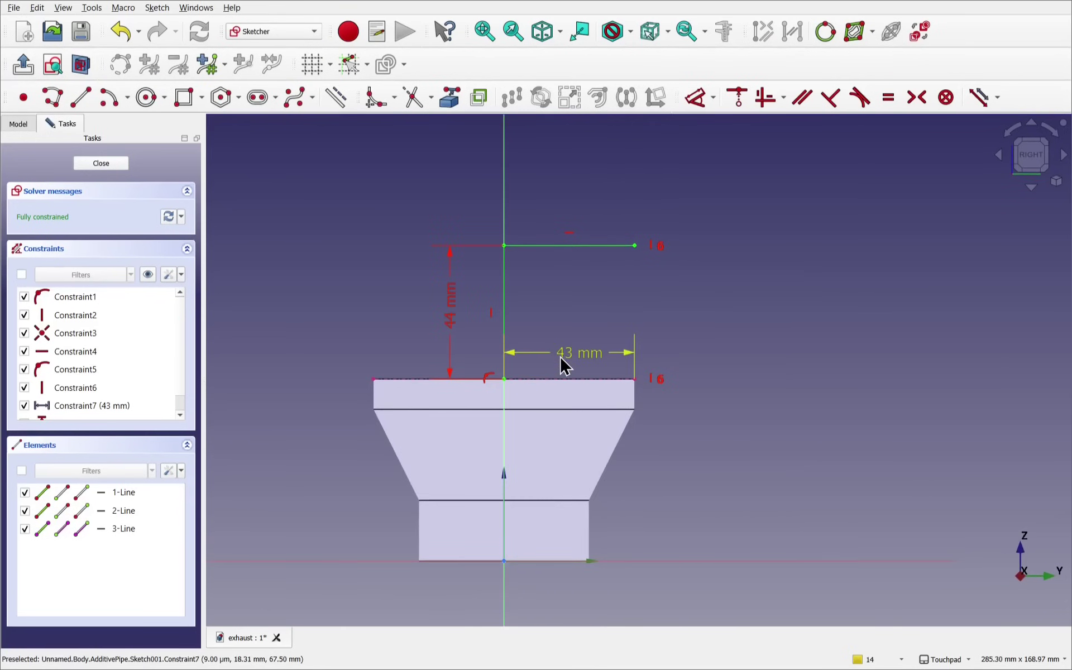
scroll(648, 286, "up", 3)
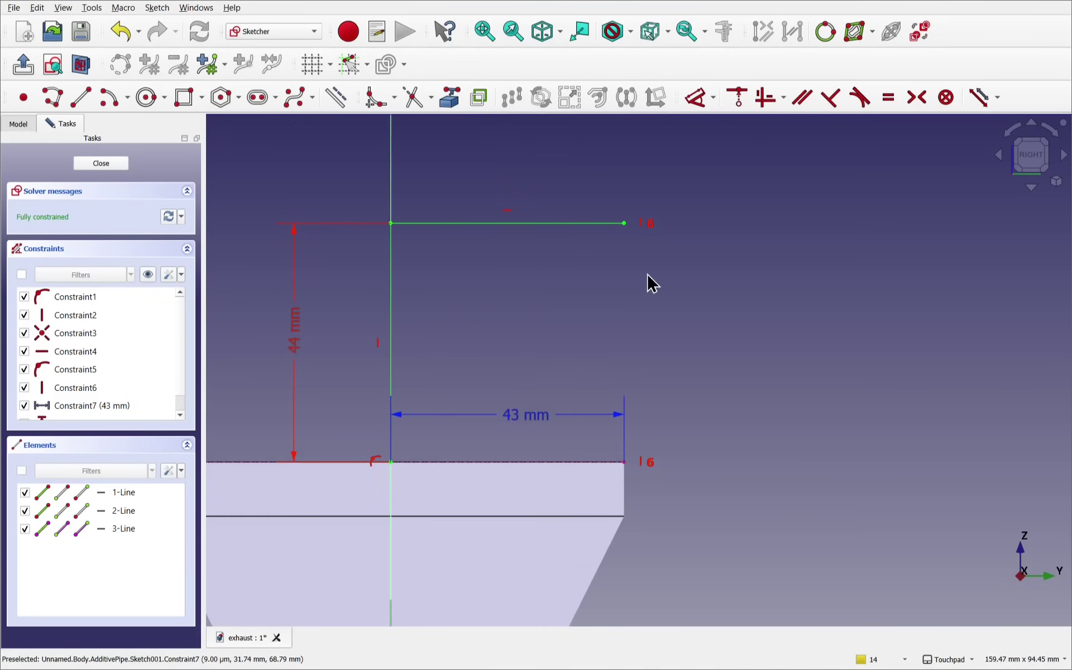
left_click(648, 234)
key("Delete")
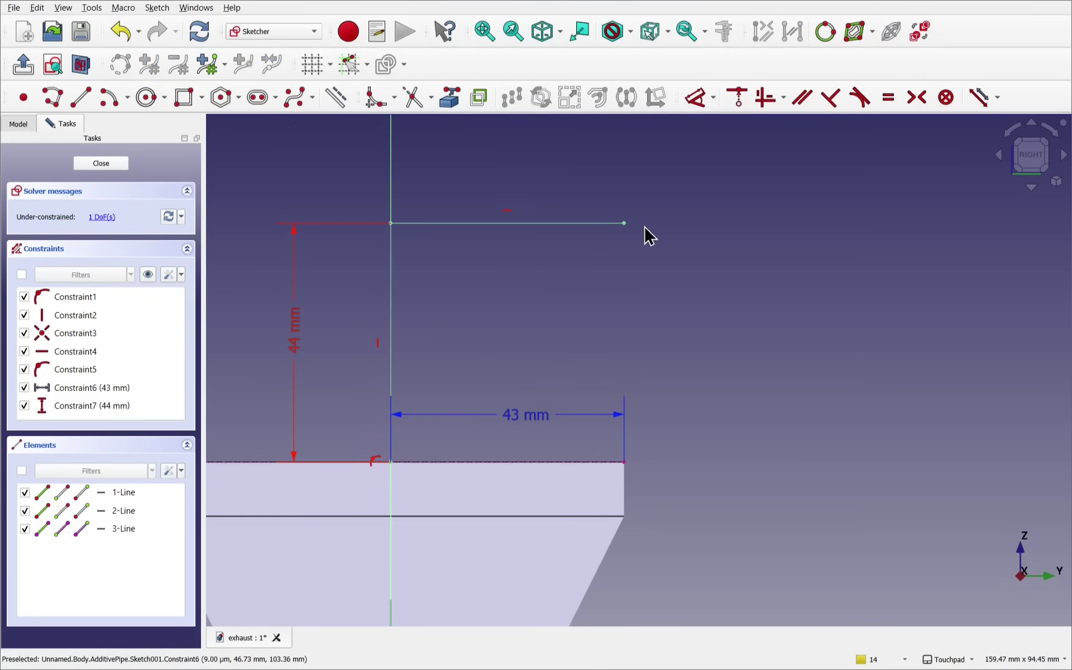
left_click_drag(624, 223, 677, 223)
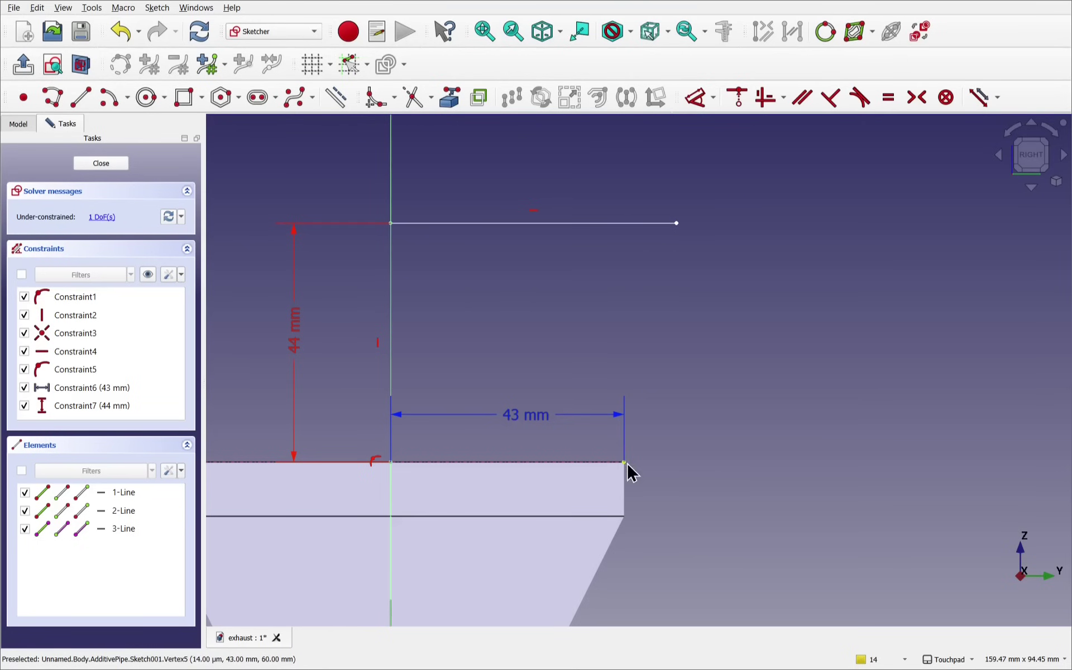
left_click(101, 163)
Set the additive pipe's corner transition to Round Corner, check the inside of the bend in the preview, and accept the change
double_click(89, 177)
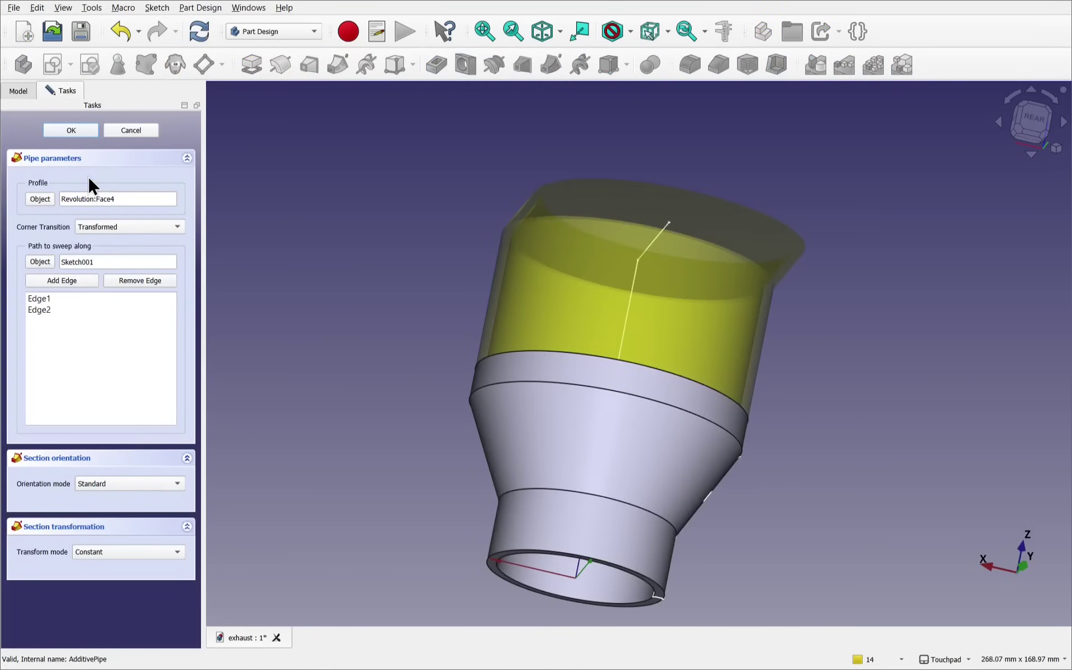
left_click(110, 225)
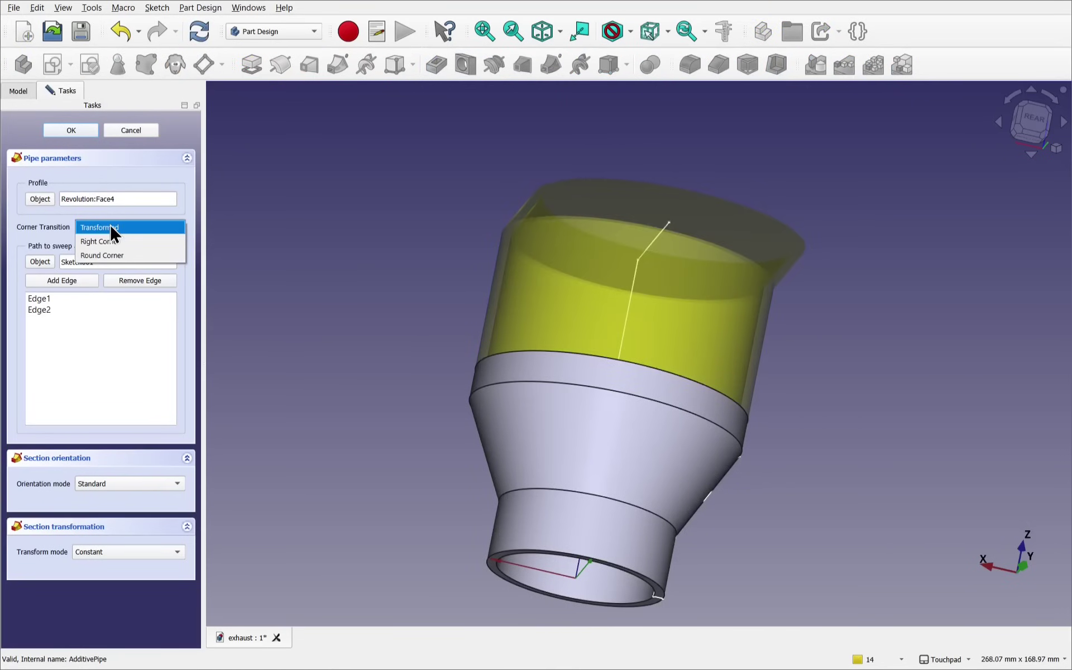
left_click(116, 252)
middle_click_drag(665, 376, 701, 398)
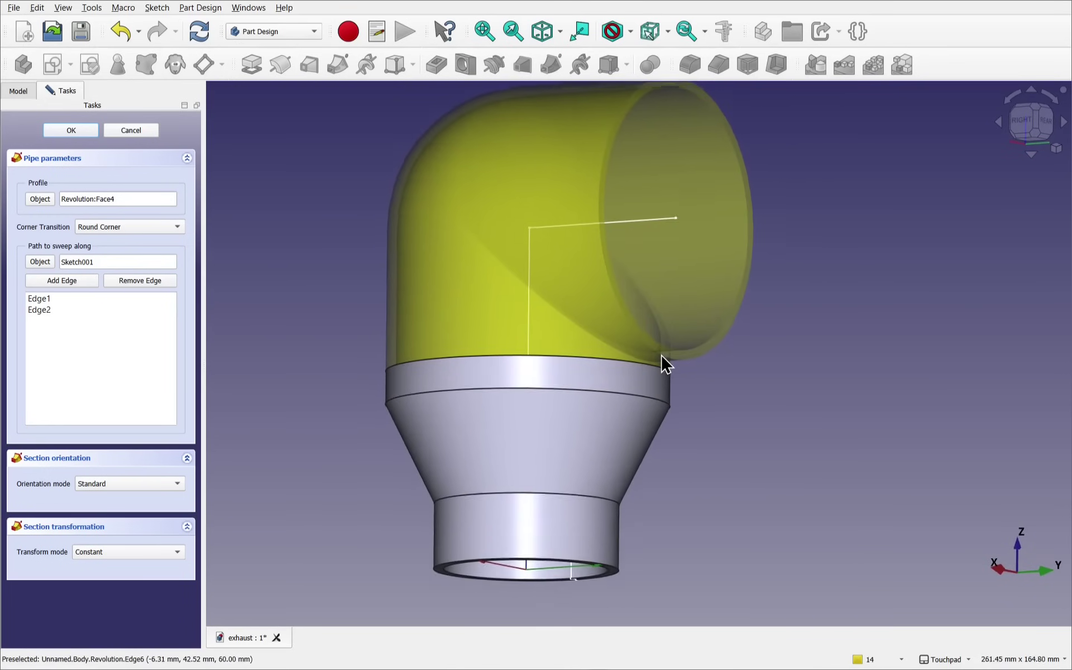
scroll(662, 356, "up", 5)
middle_click_drag(669, 354, 754, 394)
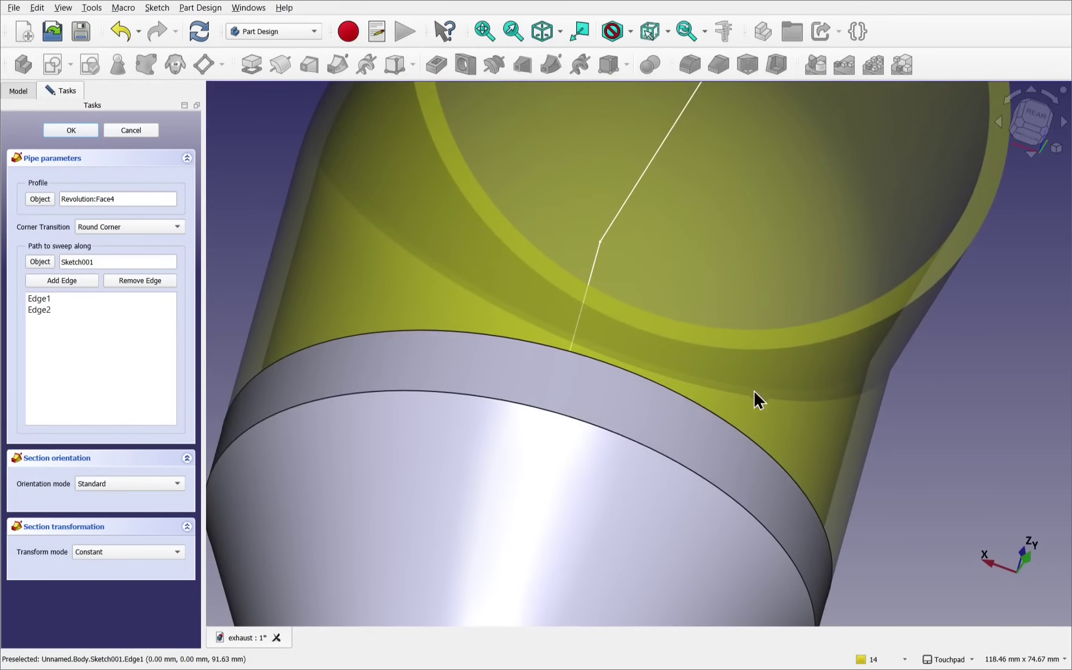
scroll(704, 330, "down", 5)
middle_click_drag(706, 330, 833, 379)
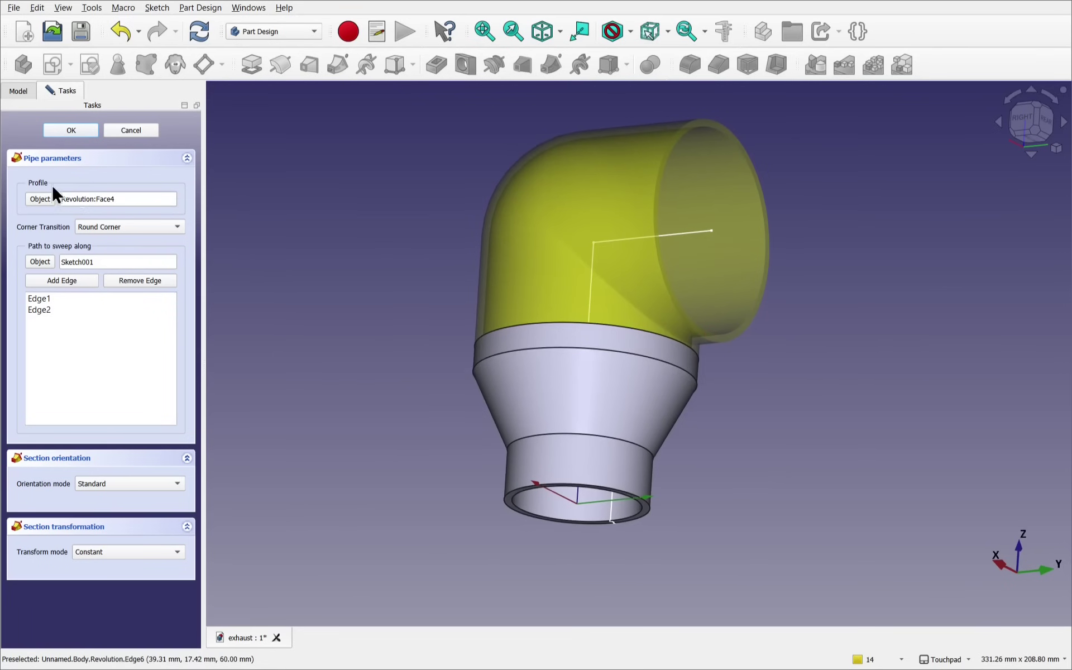
left_click(71, 132)
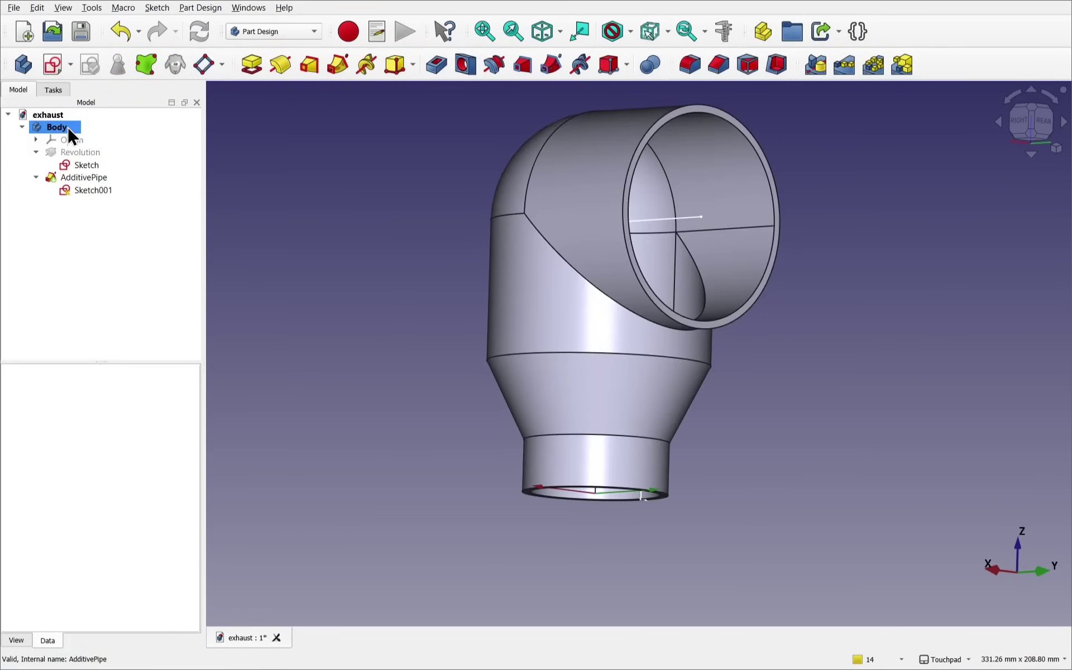
Set the additive pipe's Refine property to false after checking the rounded bend from several sides
middle_click_drag(521, 309, 630, 307)
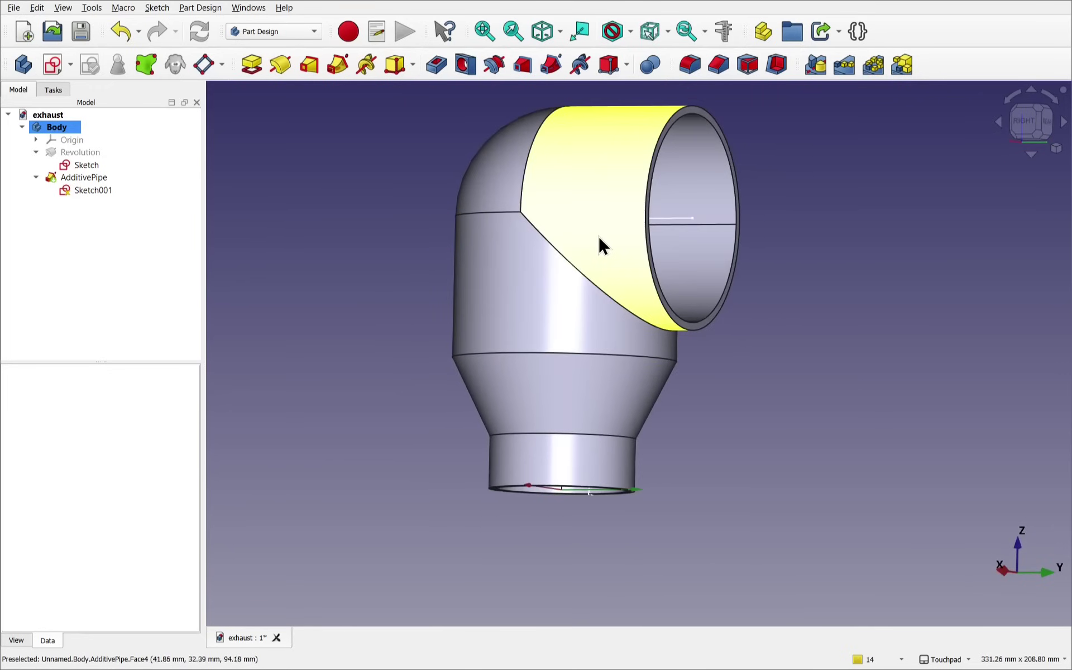
middle_click_drag(615, 236, 644, 228)
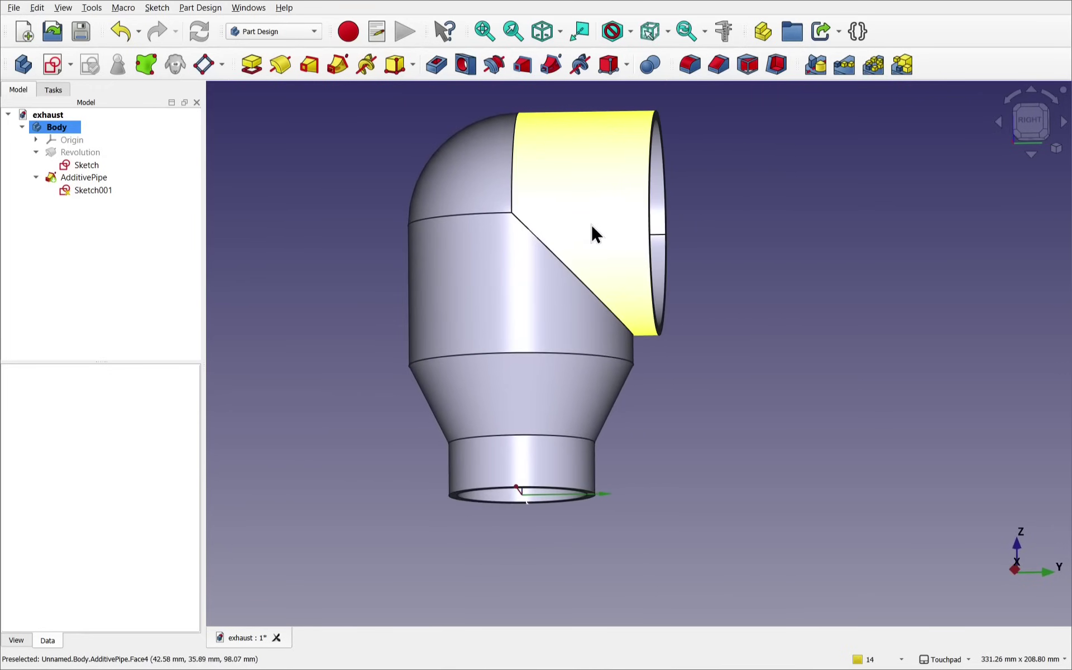
middle_click_drag(653, 342, 481, 328)
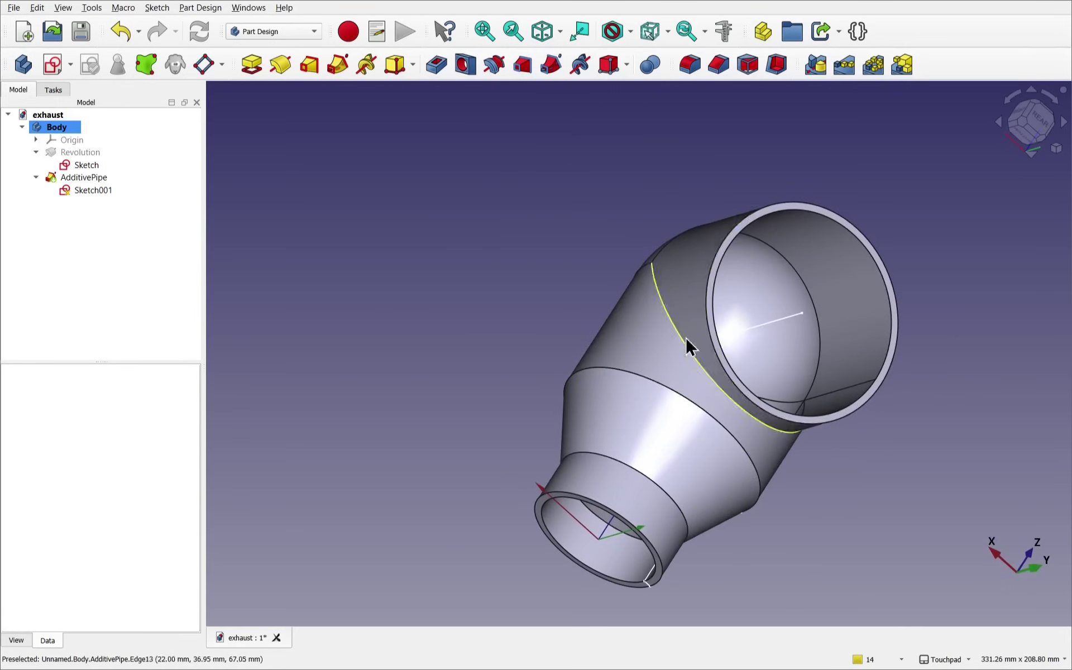
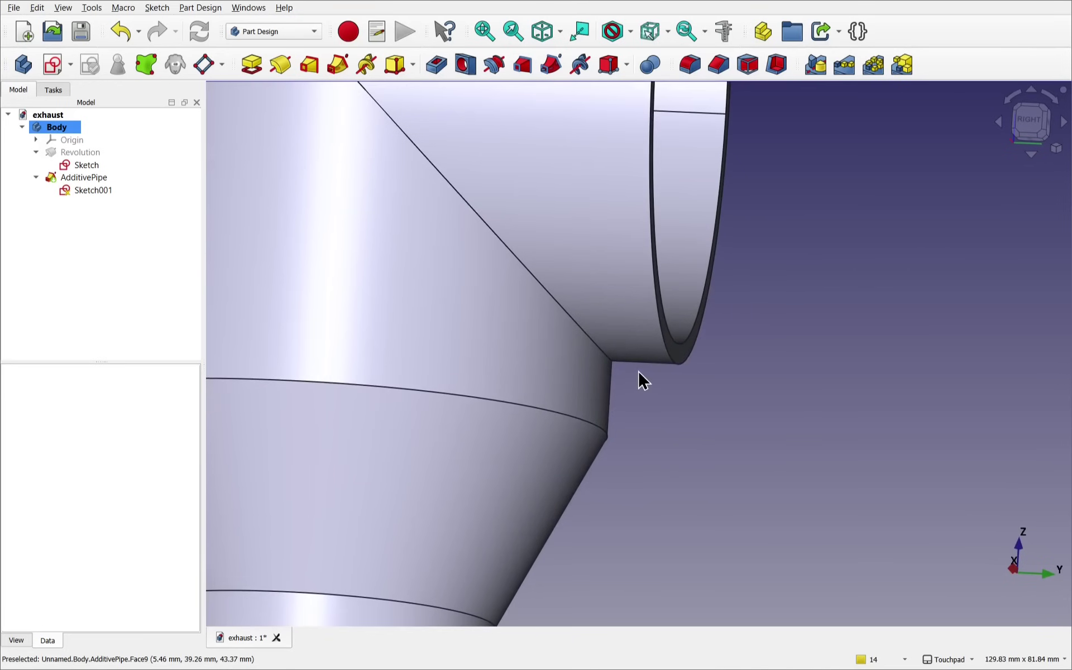
left_click(578, 326)
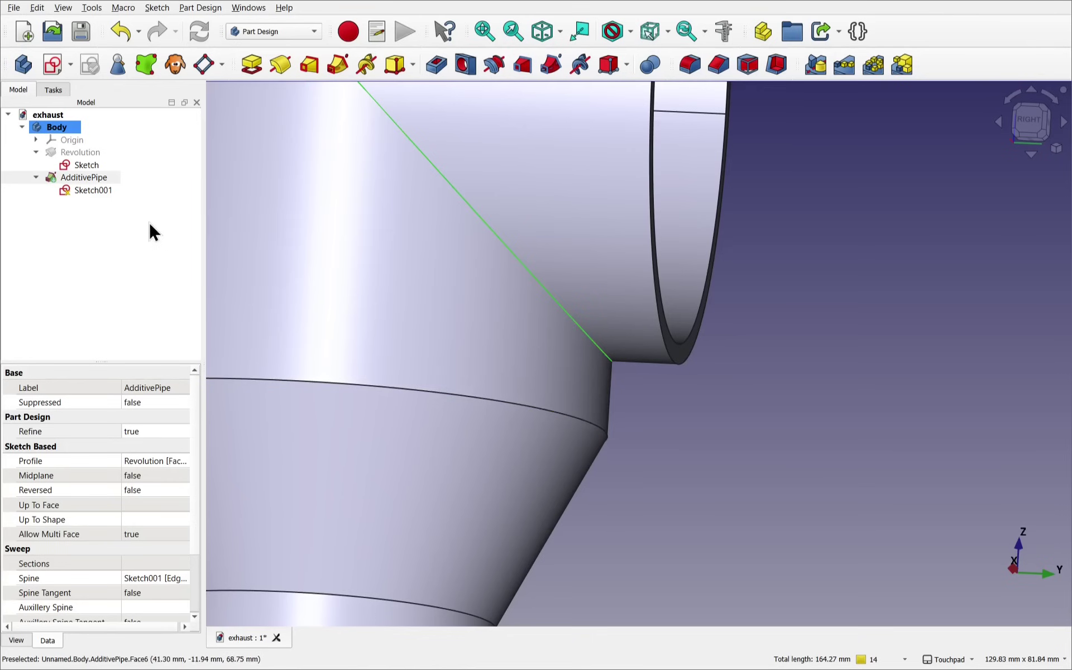
left_click(83, 177)
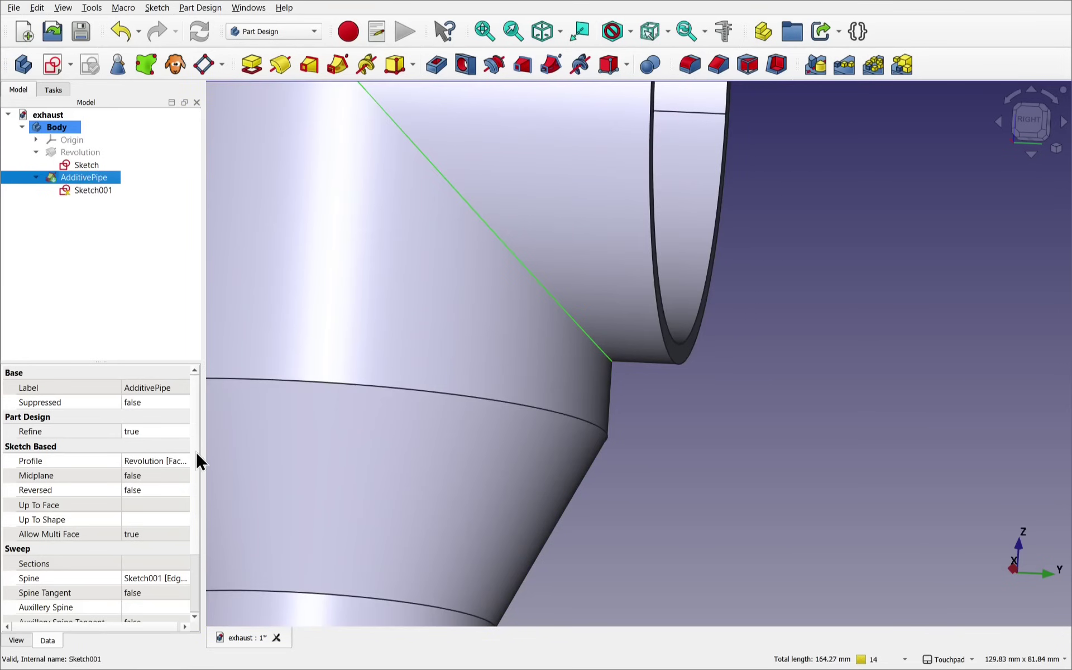
scroll(196, 450, "down", 3)
scroll(199, 553, "up", 3)
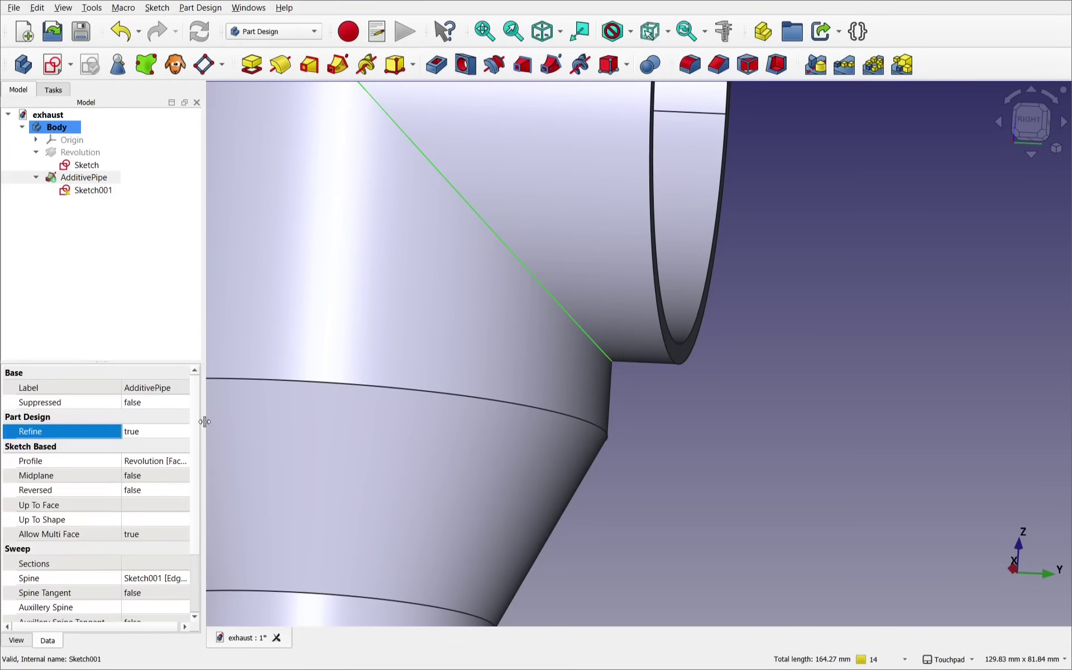
left_click(162, 432)
left_click(160, 430)
left_click(154, 420)
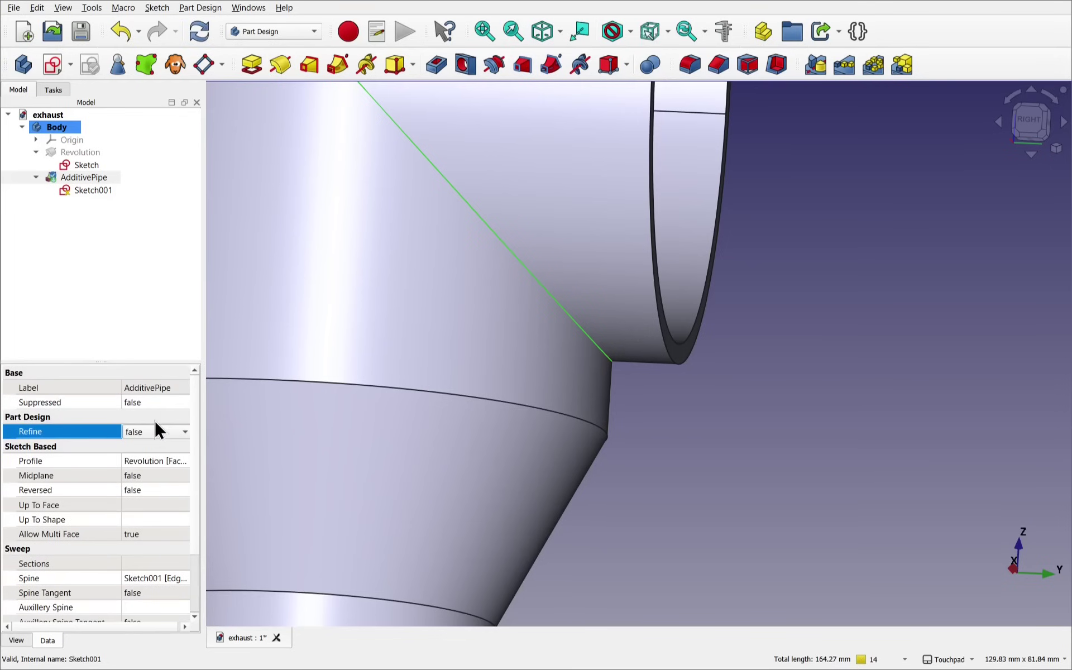
left_click(670, 419)
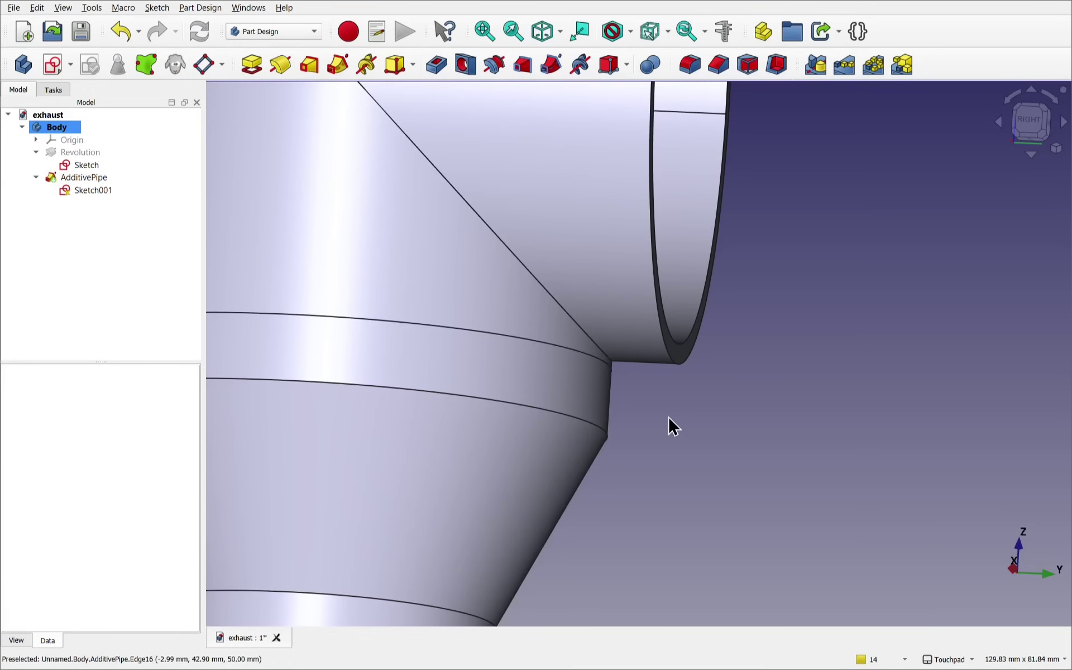
Examine the seam between the revolved part and the pipe, and hide the additive pipe to view the wall profile and path sketches alone
middle_click_drag(648, 402, 481, 335)
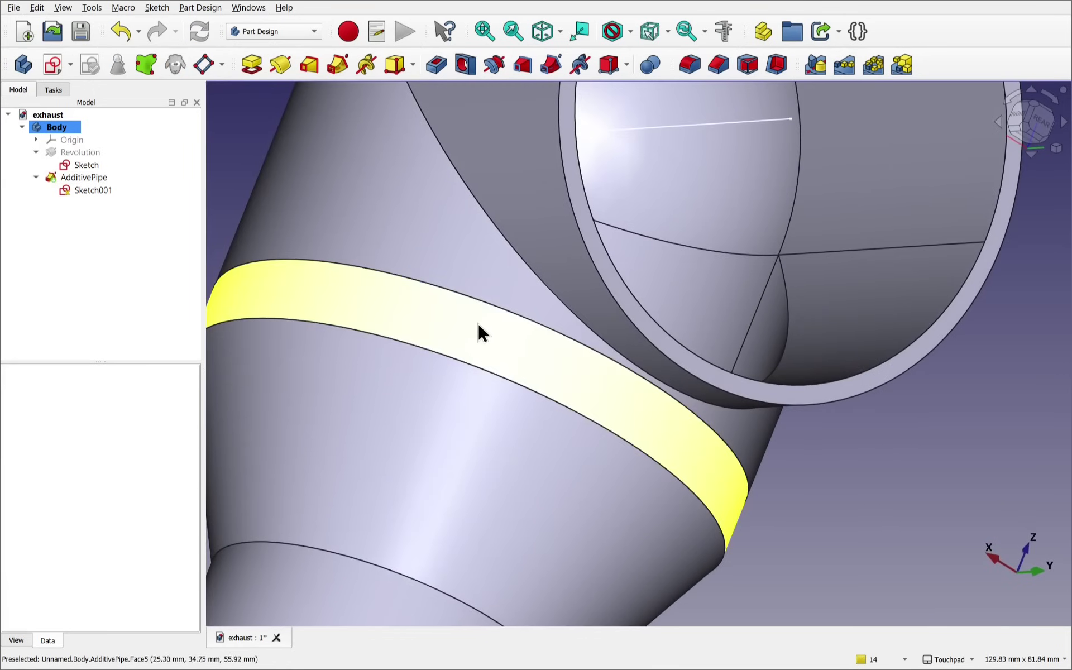
scroll(567, 340, "down", 4)
middle_click_drag(567, 340, 641, 386)
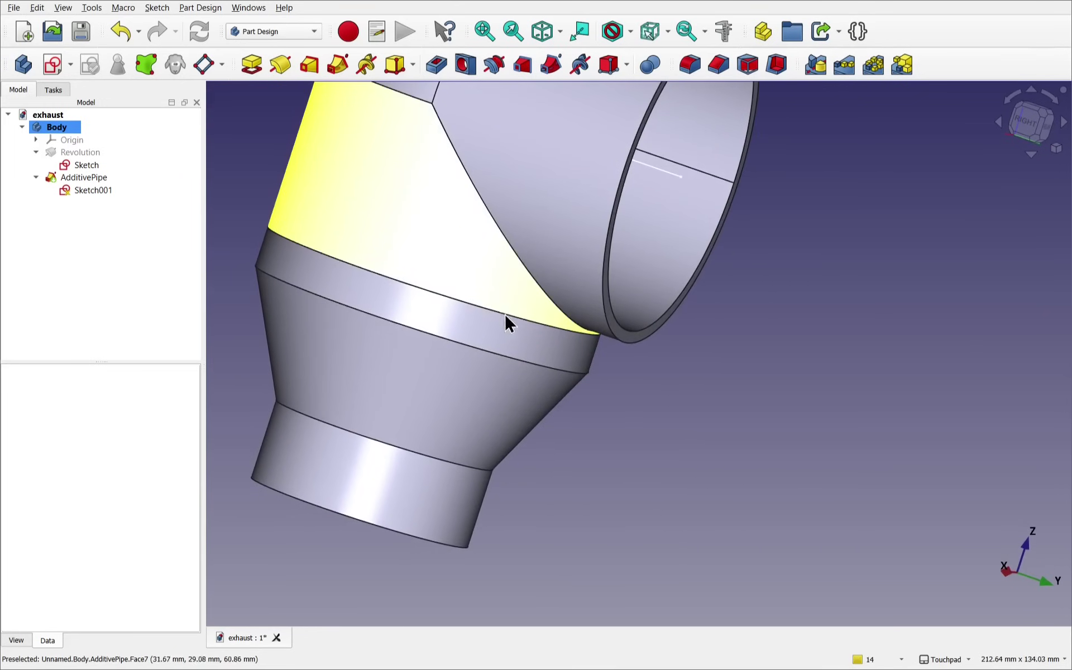
mouse_move(531, 369)
middle_mouse_down()
mouse_move(454, 299)
mouse_move(410, 319)
mouse_move(466, 318)
mouse_move(491, 355)
mouse_move(421, 264)
mouse_move(624, 522)
mouse_move(569, 337)
mouse_move(479, 241)
mouse_move(458, 240)
middle_mouse_up()
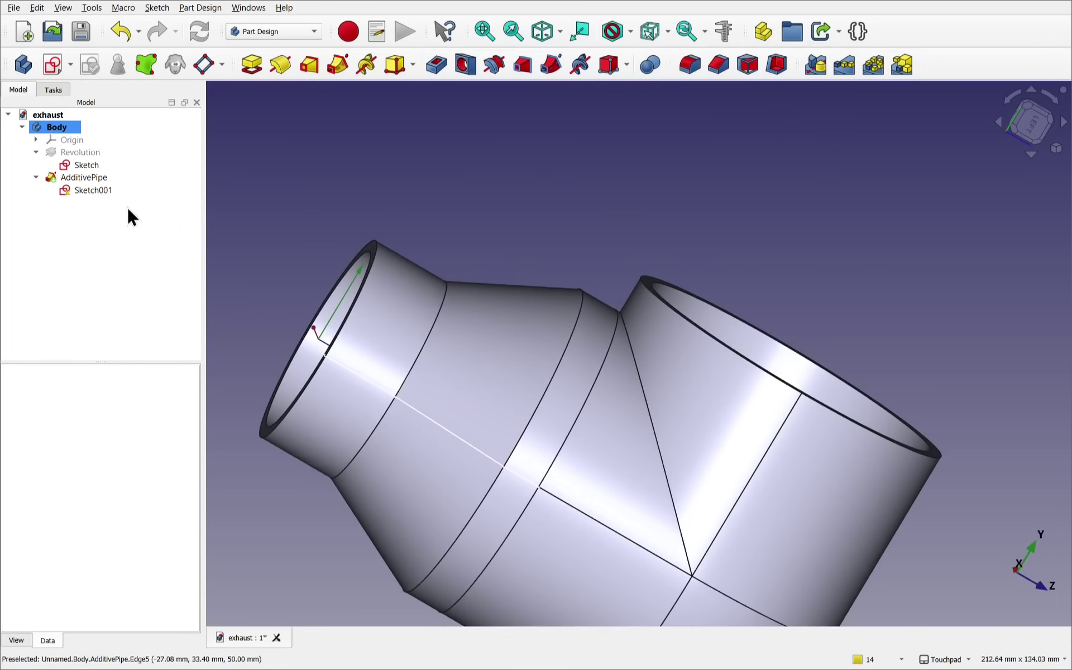
left_click(86, 167)
mouse_move(448, 452)
middle_mouse_down()
mouse_move(505, 541)
mouse_move(493, 579)
middle_mouse_up()
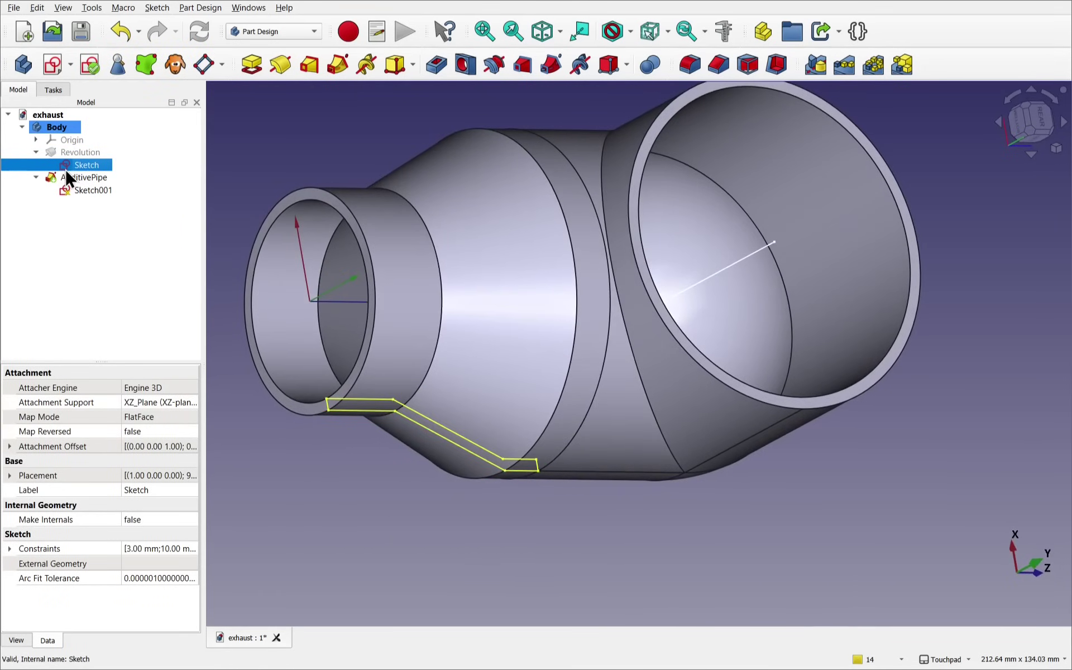
middle_click_drag(512, 431, 352, 418)
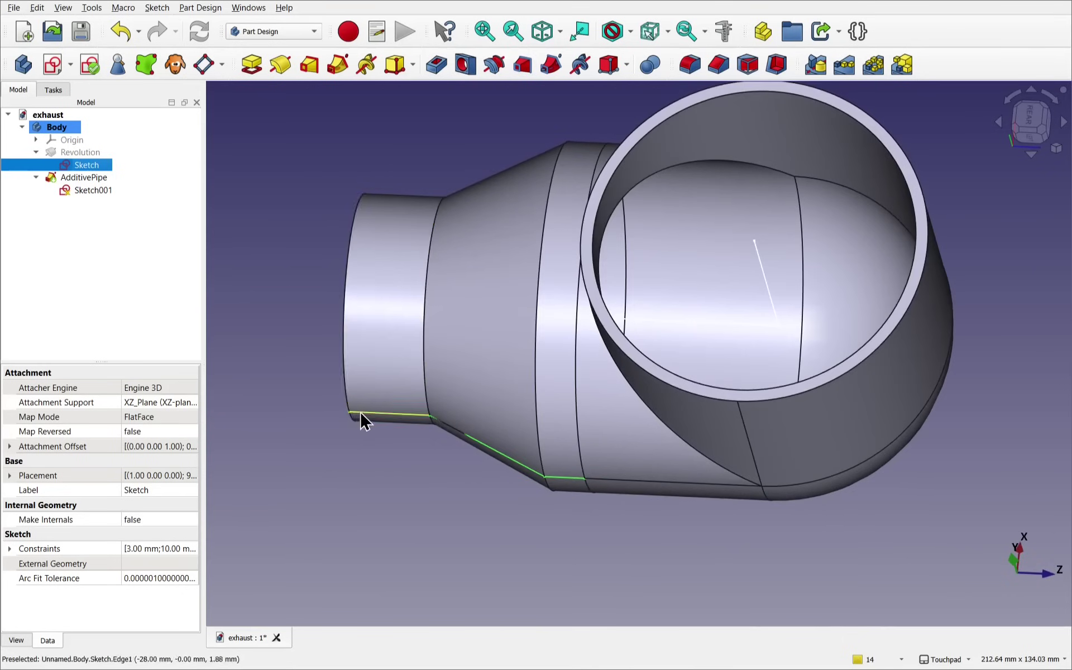
mouse_move(575, 497)
middle_mouse_down()
mouse_move(611, 287)
mouse_move(596, 495)
mouse_move(581, 491)
middle_mouse_up()
left_click(89, 178)
key("space")
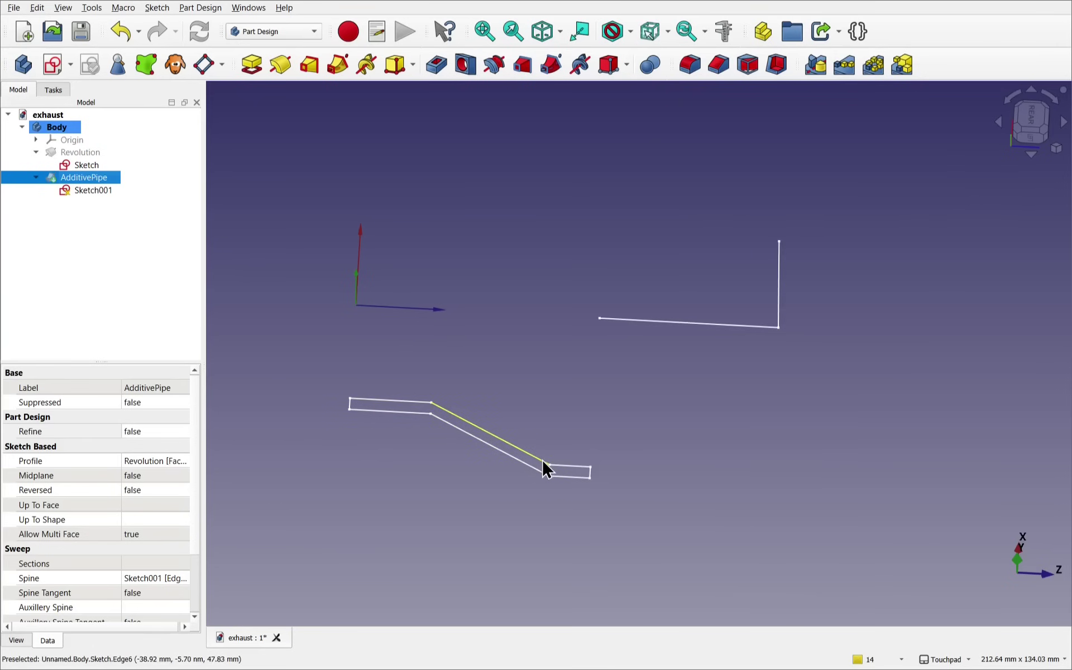
mouse_move(543, 467)
left_mouse_down("alt")
mouse_move(503, 402)
mouse_move(641, 420)
left_mouse_up("alt")
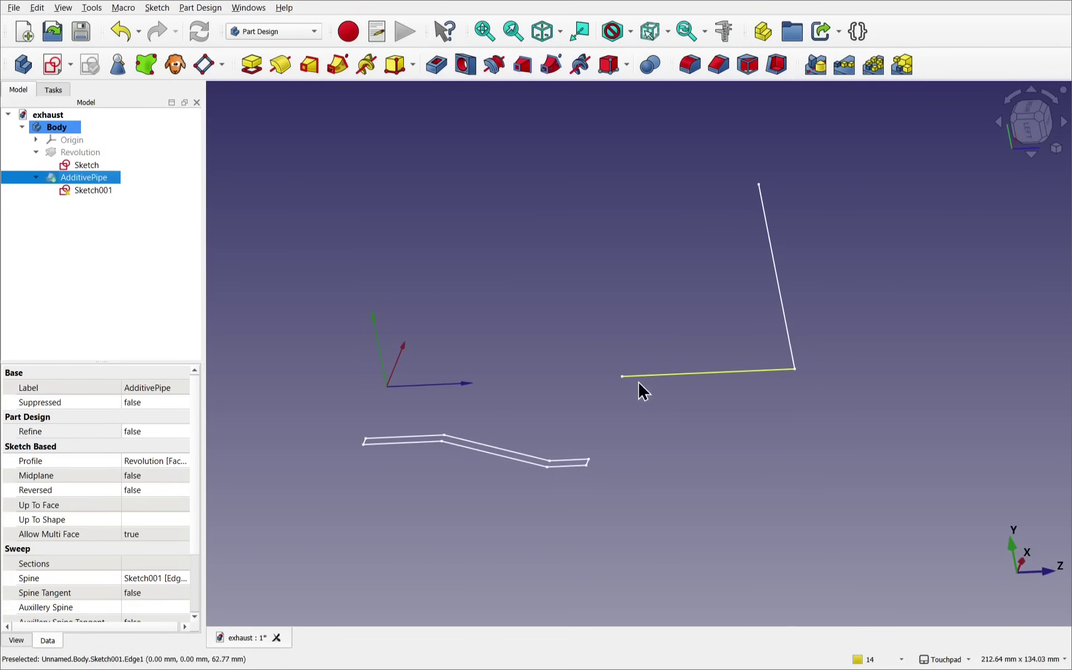
mouse_move(741, 182)
left_mouse_down("alt")
mouse_move(608, 496)
mouse_move(620, 527)
mouse_move(539, 441)
mouse_move(476, 413)
left_mouse_up("alt")
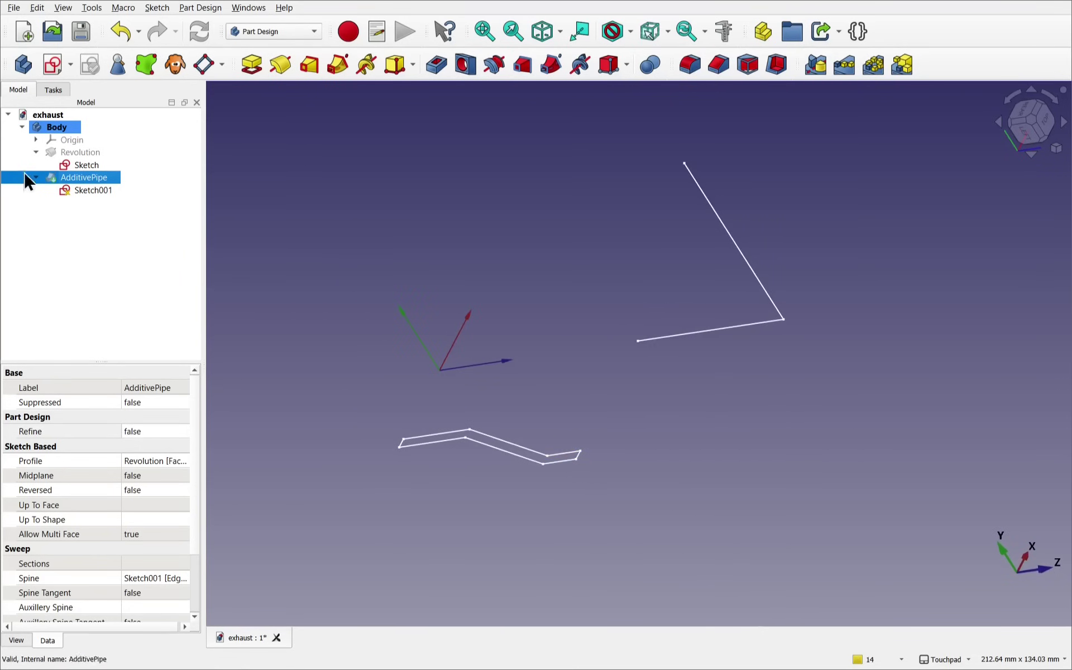
Show the Revolution feature on its own and examine its rim face together with the sweep path
left_click(68, 154)
key("space")
left_click_drag(641, 485, 486, 412, "alt")
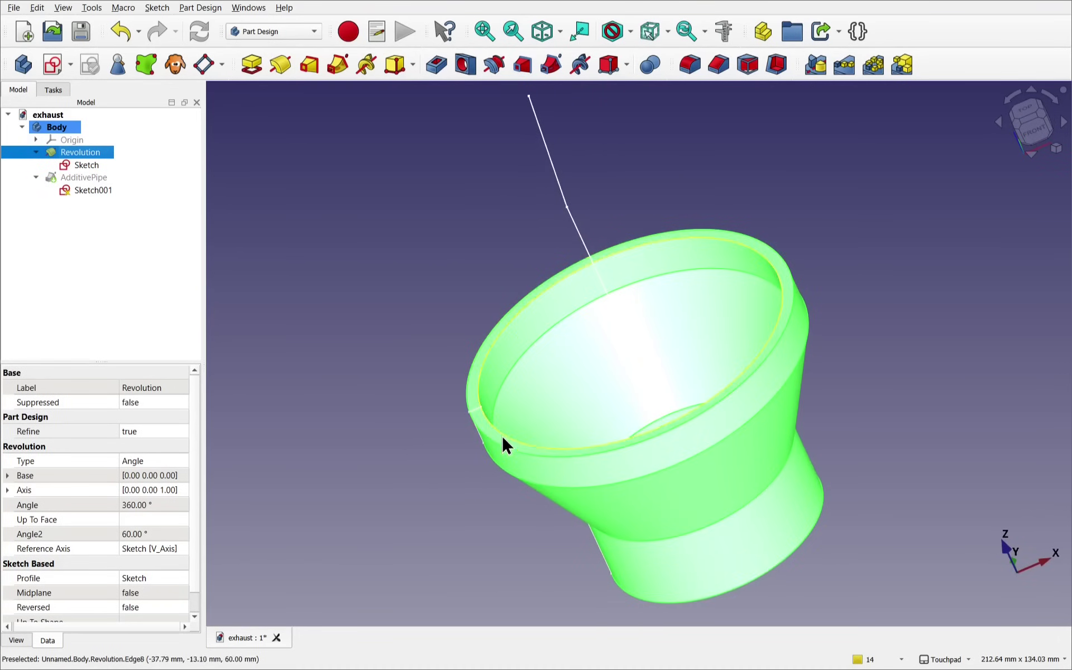
left_click_drag(417, 274, 715, 425, "alt")
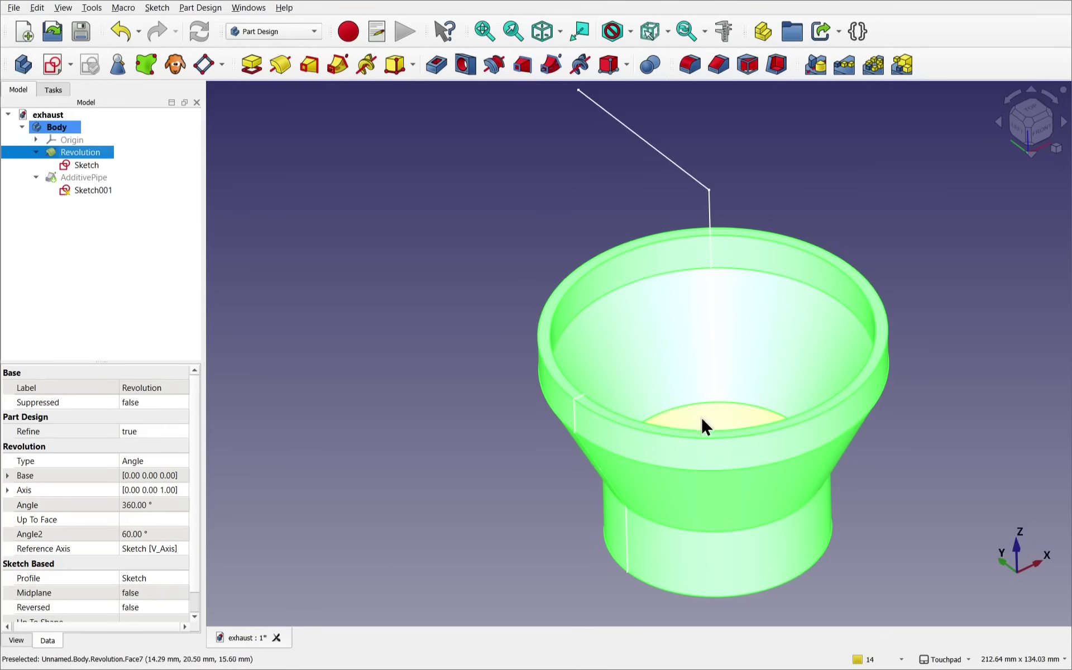
Show the additive pipe again and examine closely the inside corner where the bend meets the revolved rim
left_click(89, 178)
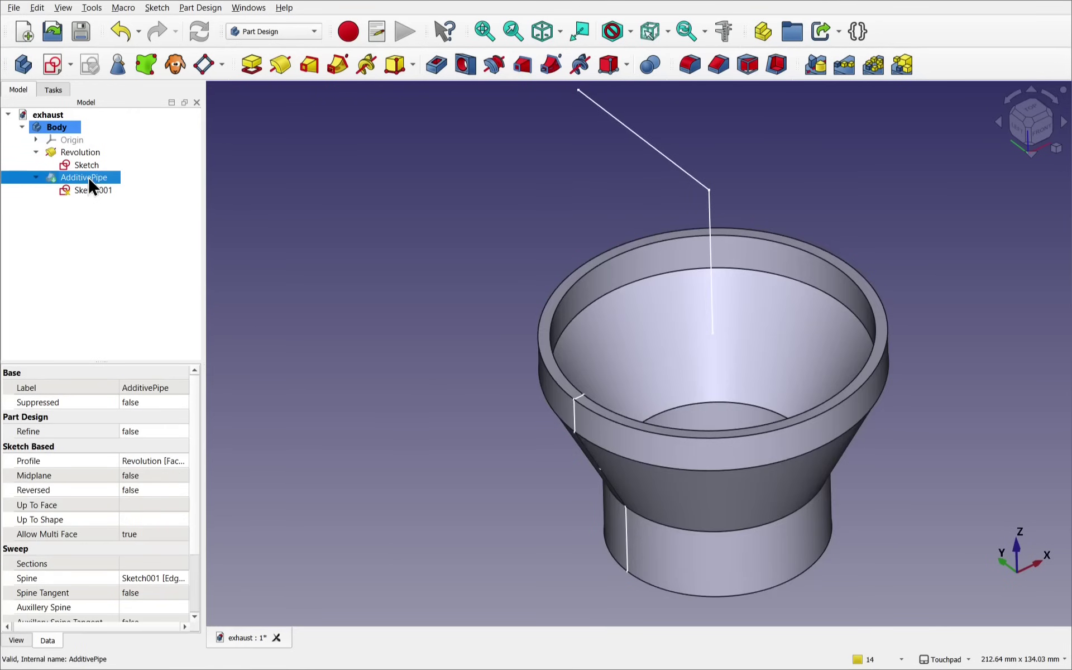
key("space")
left_click_drag(534, 397, 647, 409, "alt")
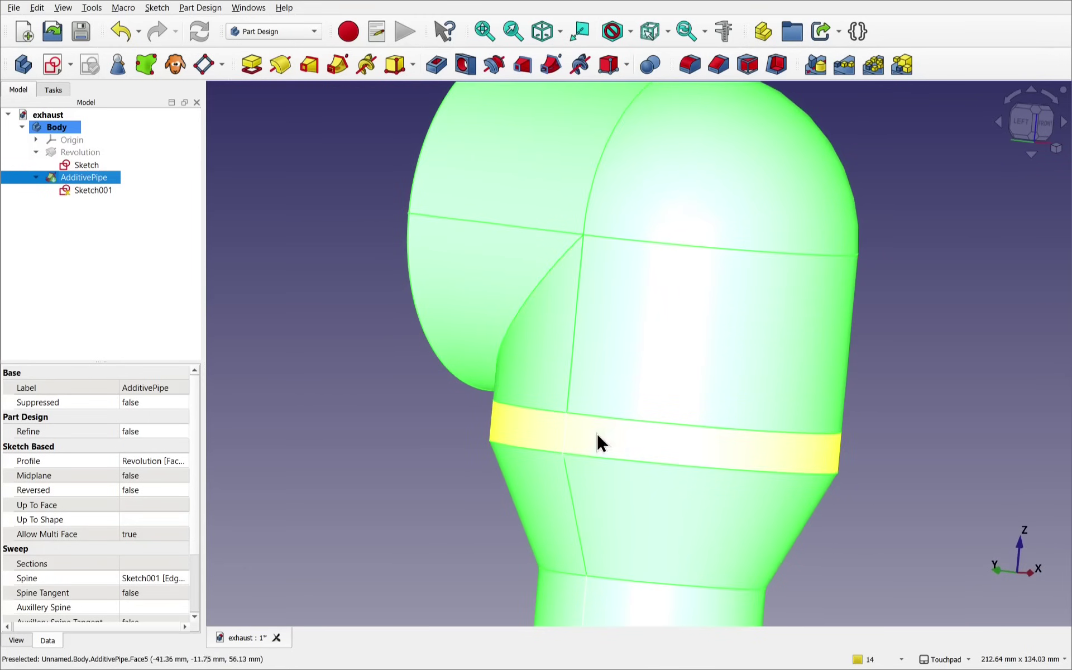
left_click_drag(585, 426, 719, 424, "alt")
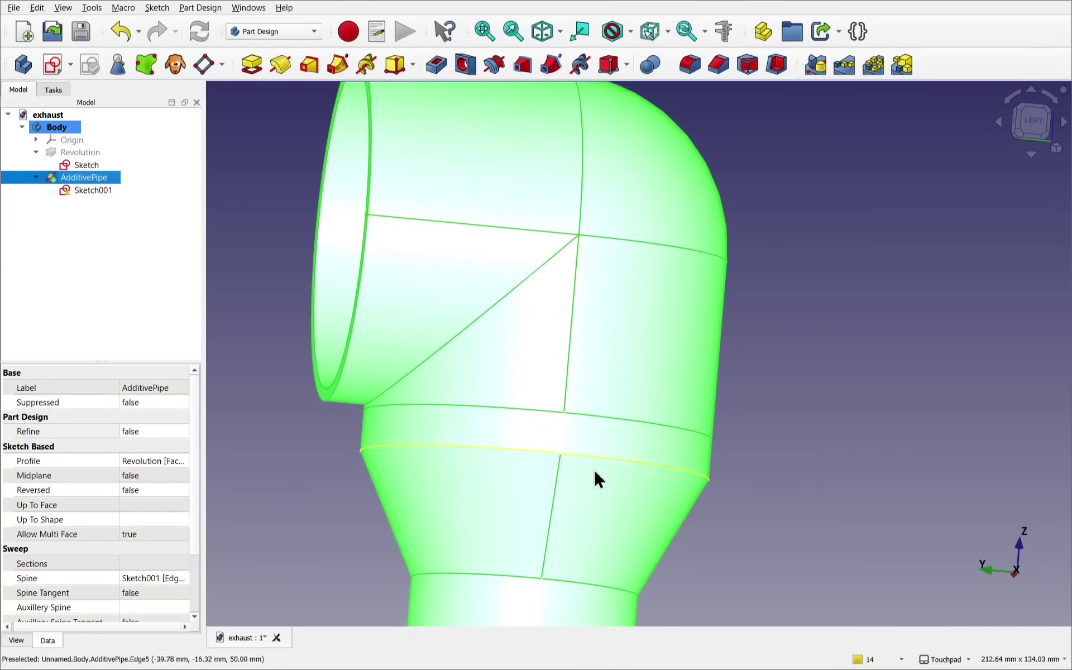
scroll(358, 409, "up", 5)
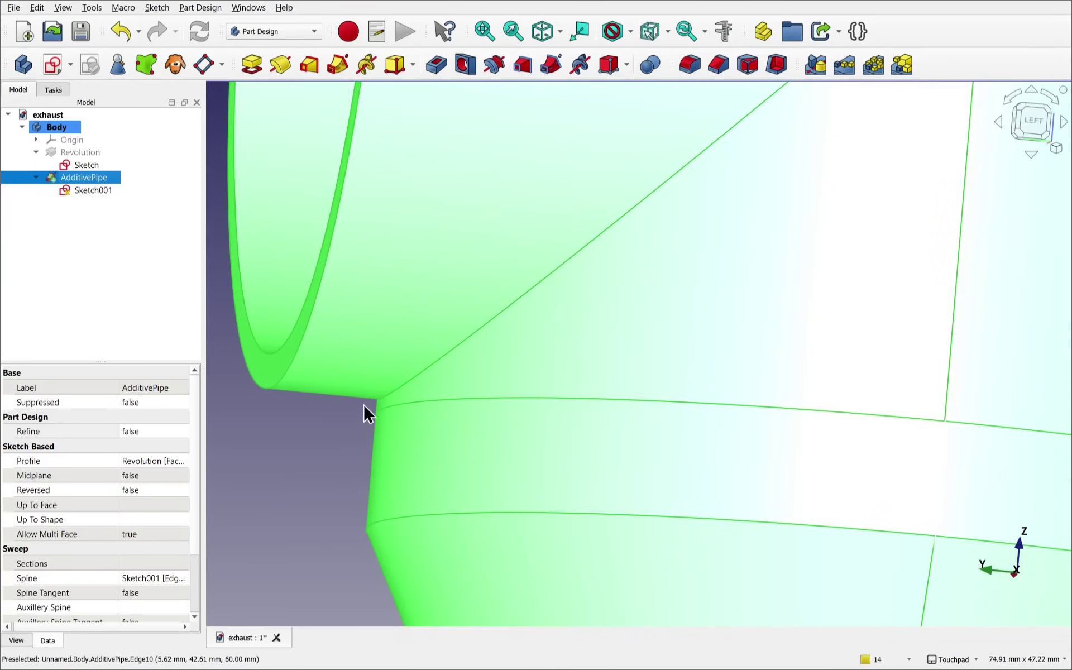
left_click_drag(381, 415, 402, 394, "alt")
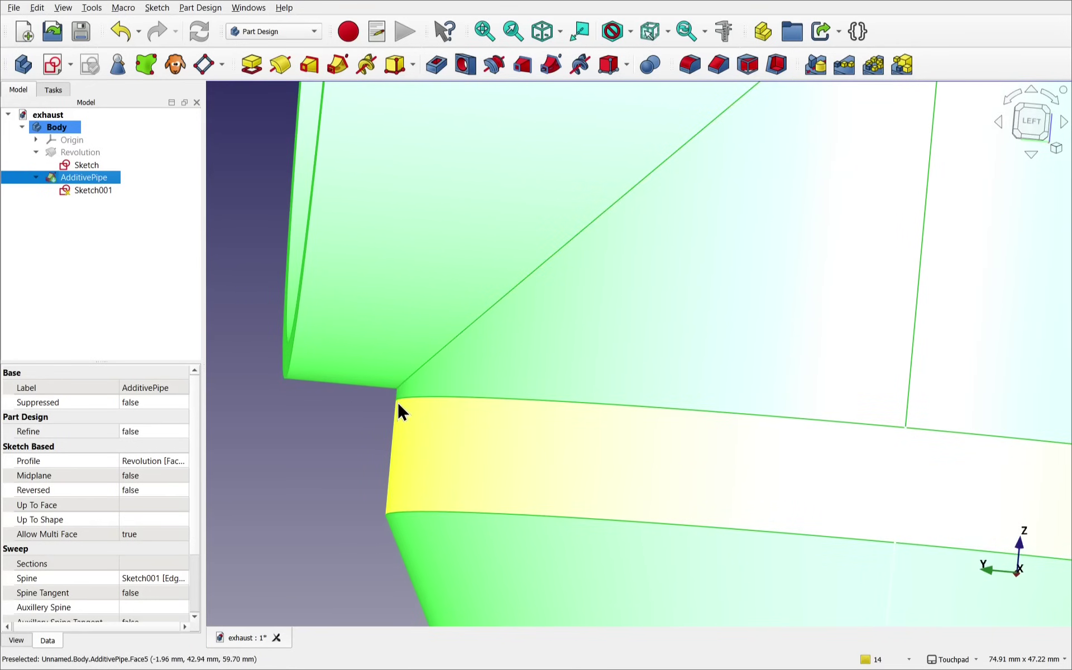
scroll(403, 393, "down", 5)
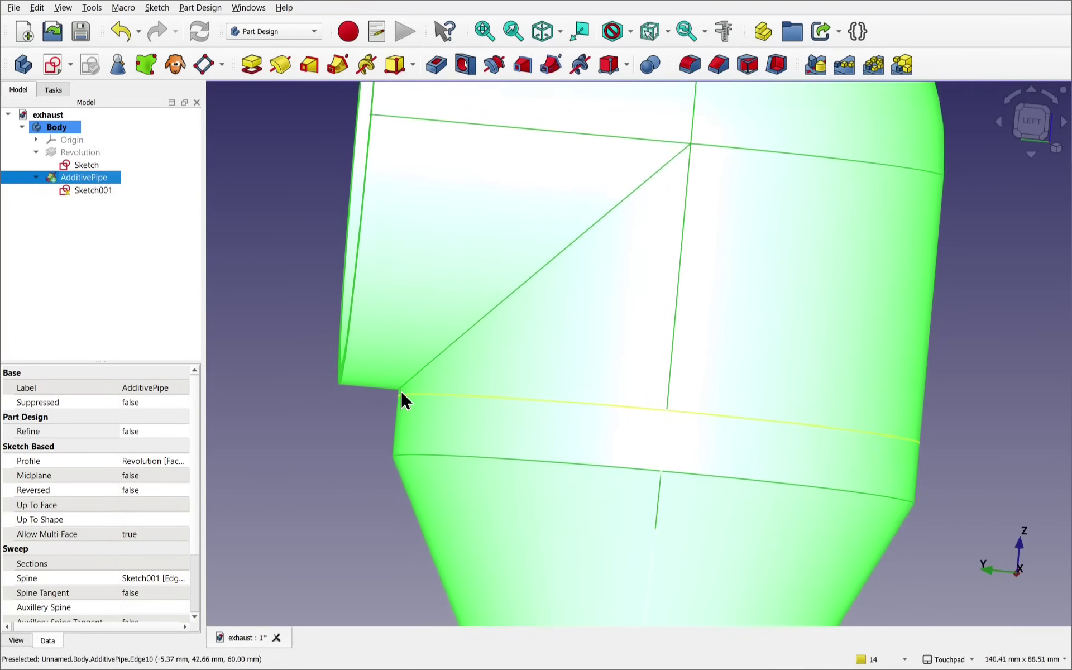
Set the vertical leg of the sweep path sketch to 43 mm and check the updated bend
left_click(85, 189)
double_click(89, 190)
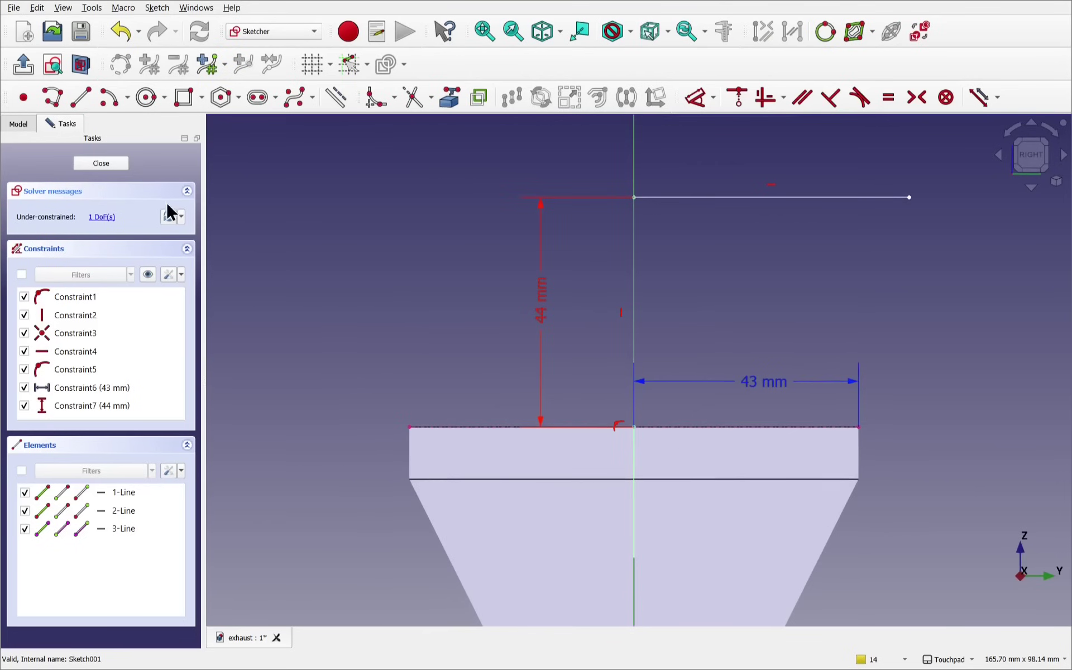
double_click(543, 303)
type("43")
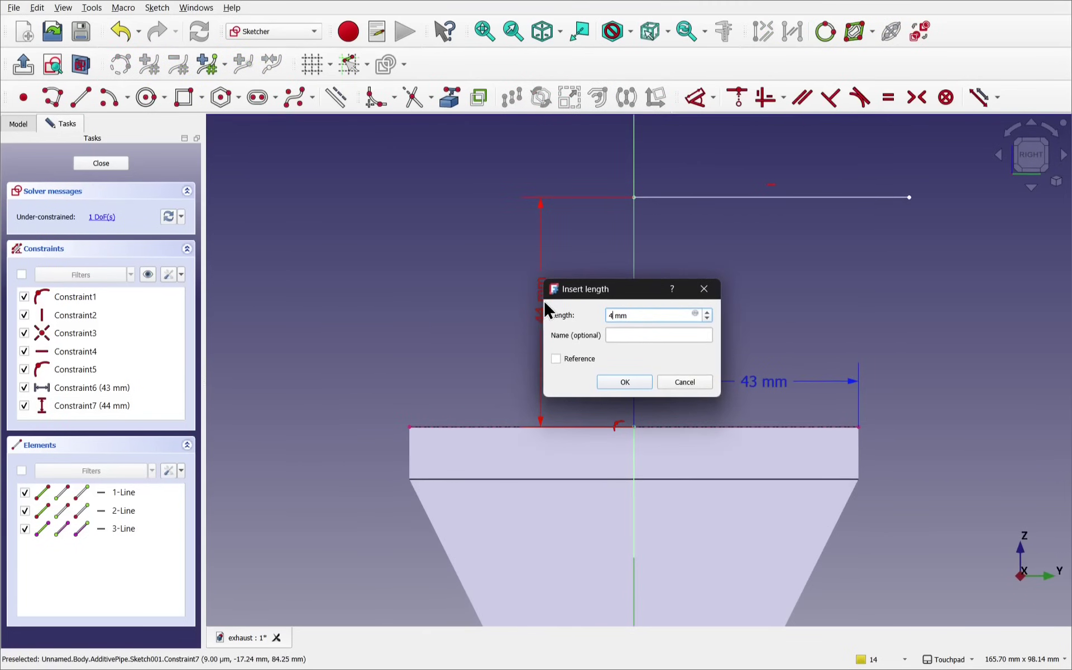
left_click(634, 383)
mouse_move(635, 383)
middle_mouse_down()
mouse_move(686, 422)
mouse_move(658, 428)
middle_mouse_up()
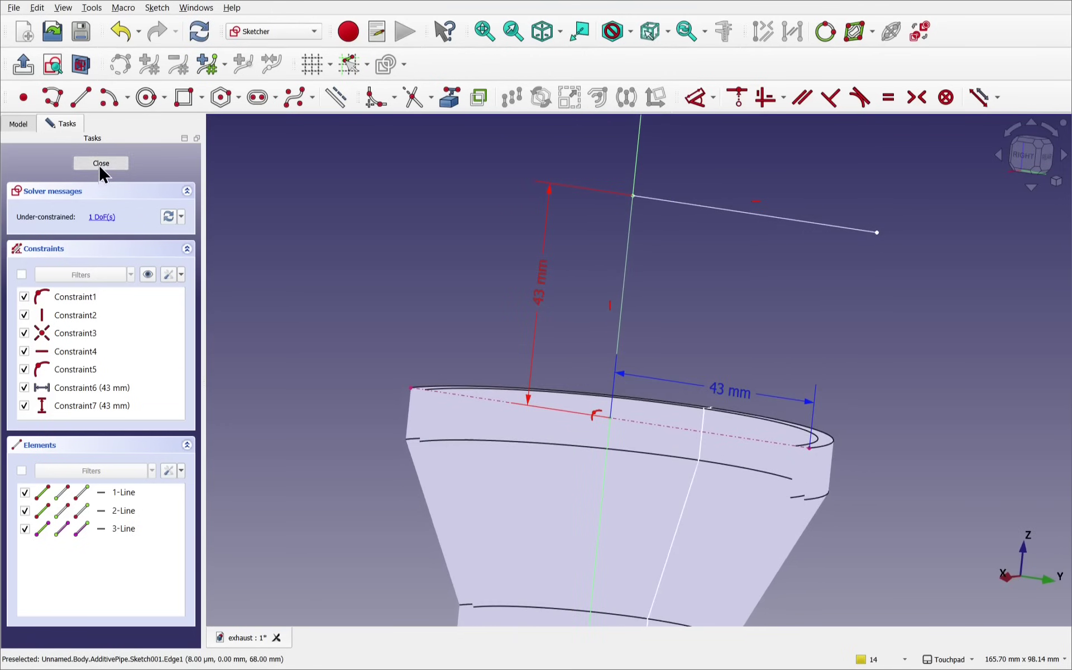
left_click(101, 163)
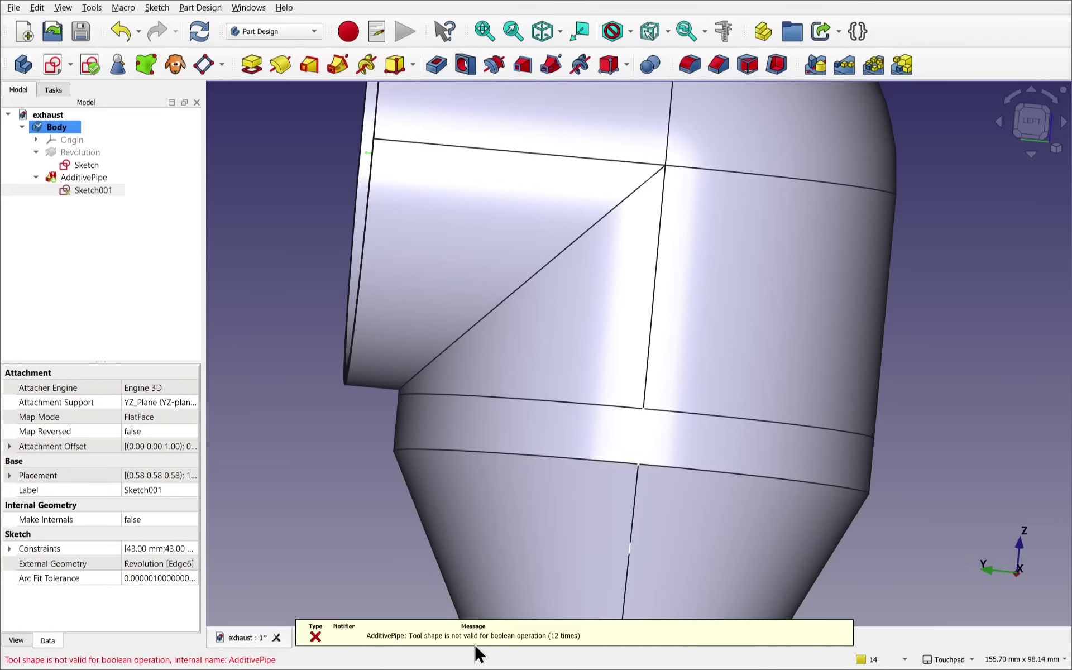
middle_click_drag(433, 402, 273, 468)
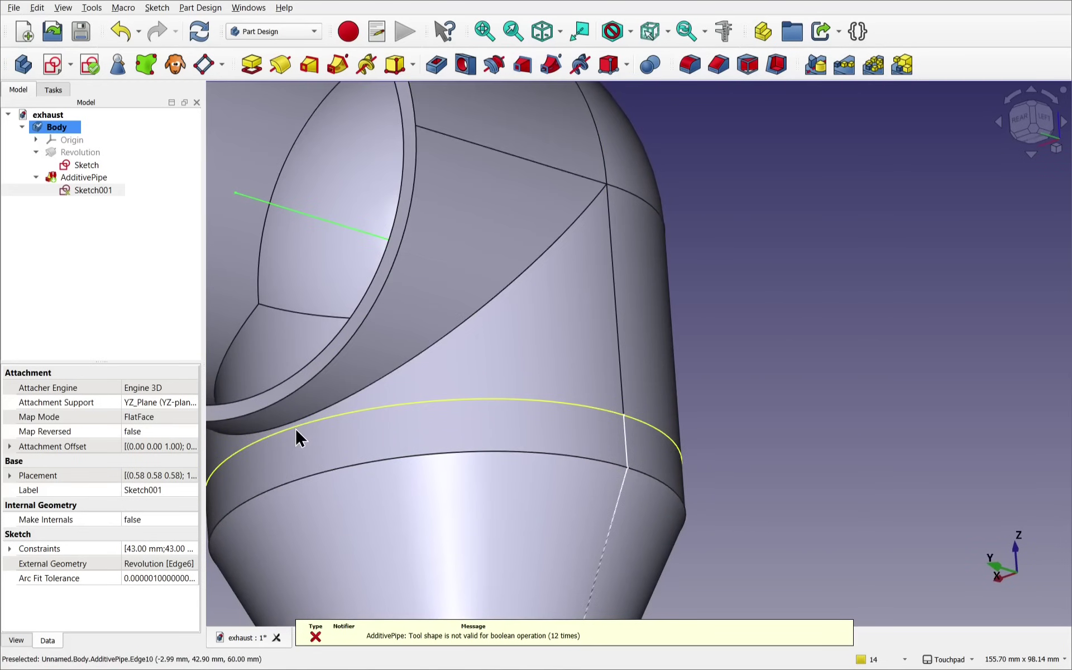
Change the path sketch's vertical leg to 43.25 mm and inspect the gap at the inside corner of the bend
double_click(89, 190)
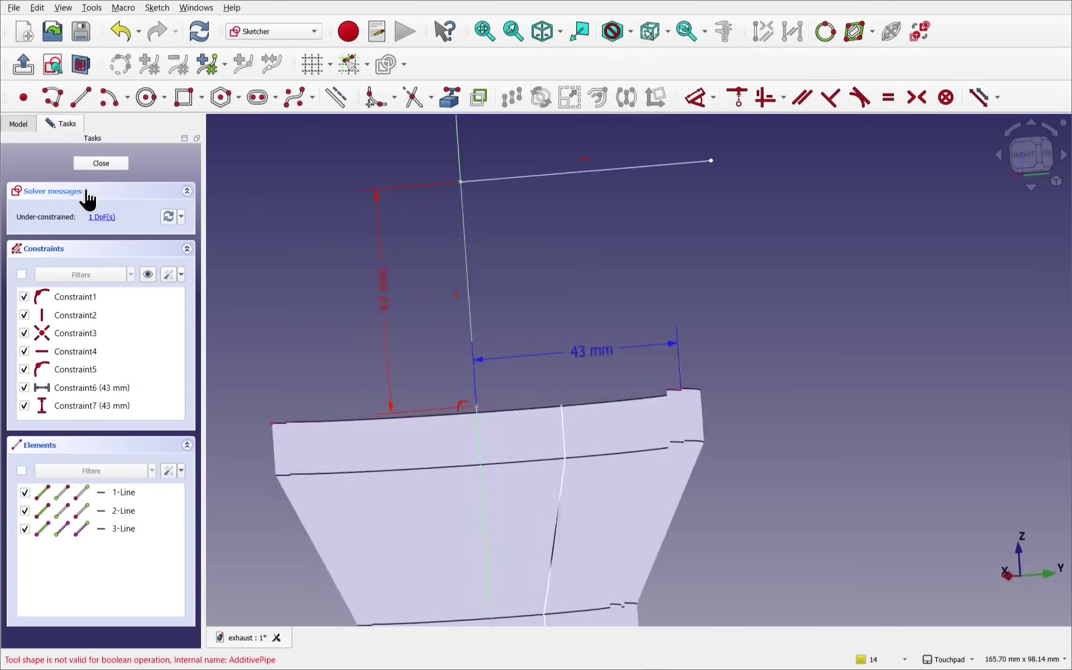
double_click(496, 296)
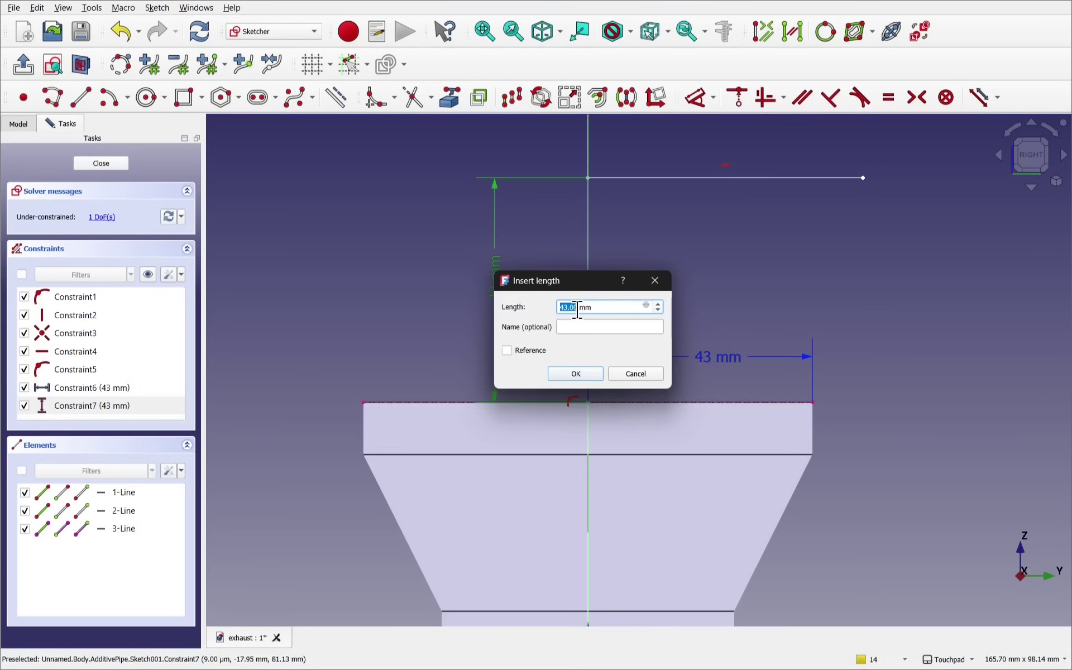
type("43.25")
key("Return")
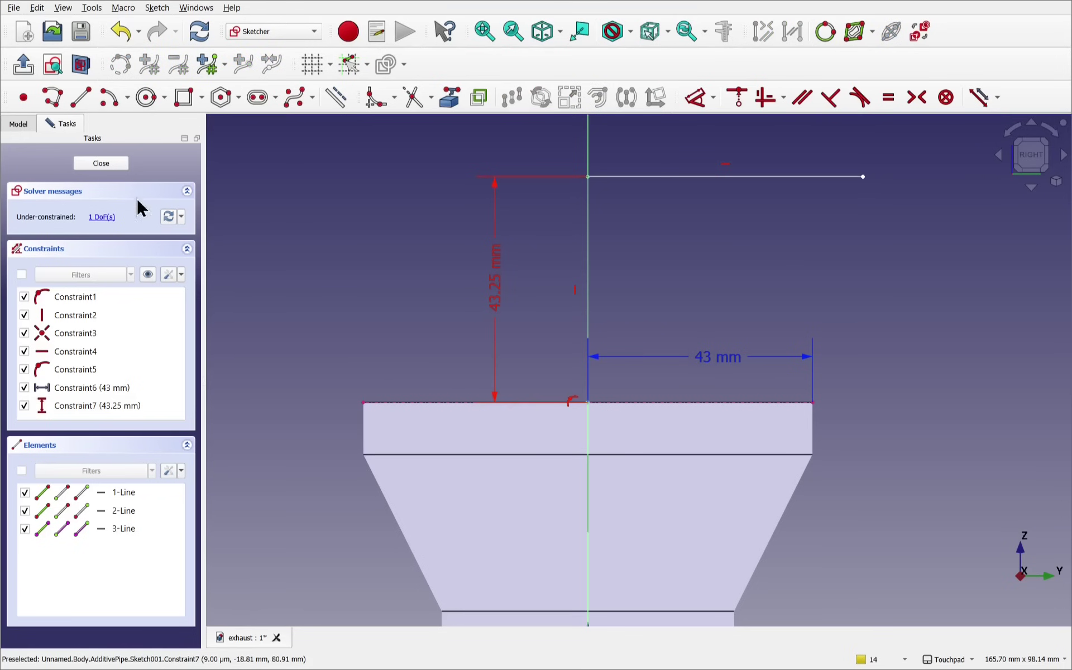
left_click(102, 164)
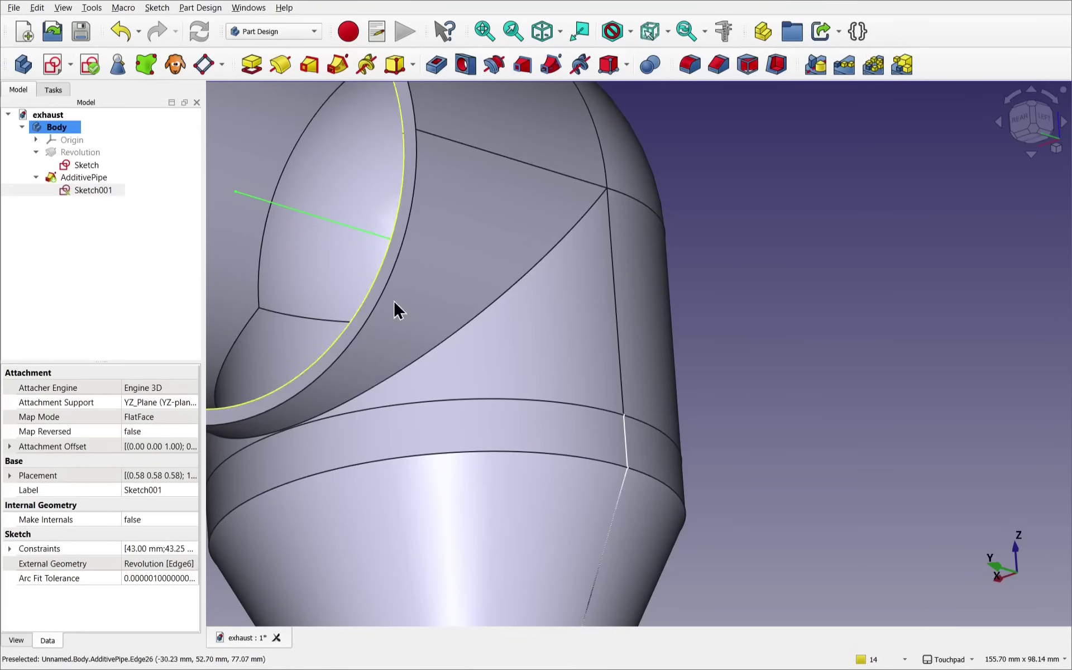
scroll(296, 430, "up", 5)
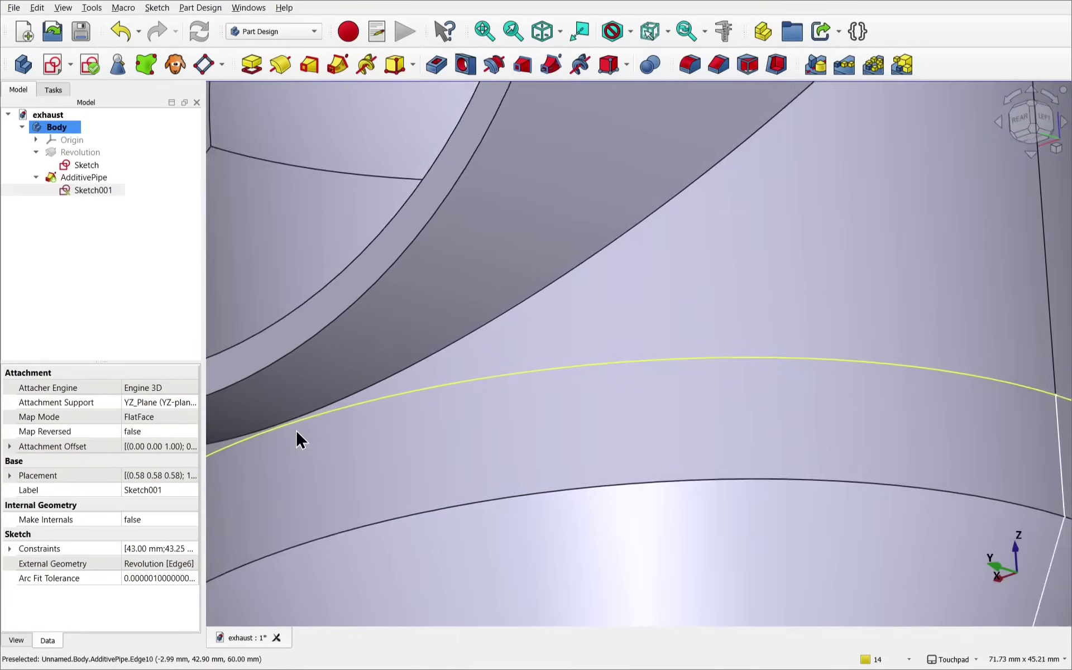
middle_click_drag(297, 433, 697, 349)
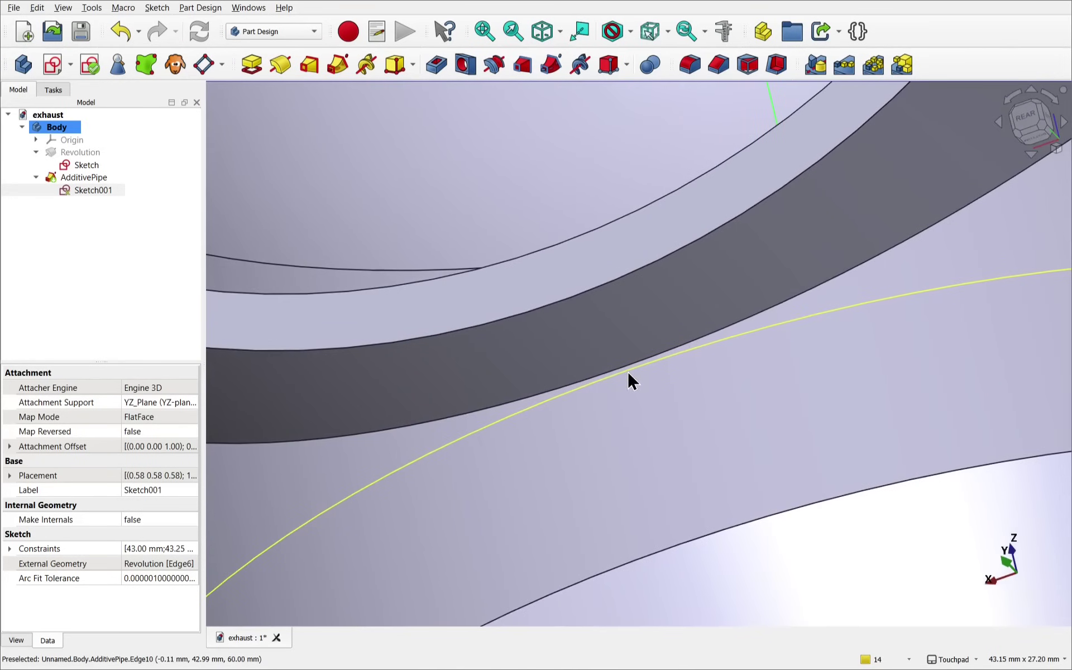
scroll(628, 371, "up", 2)
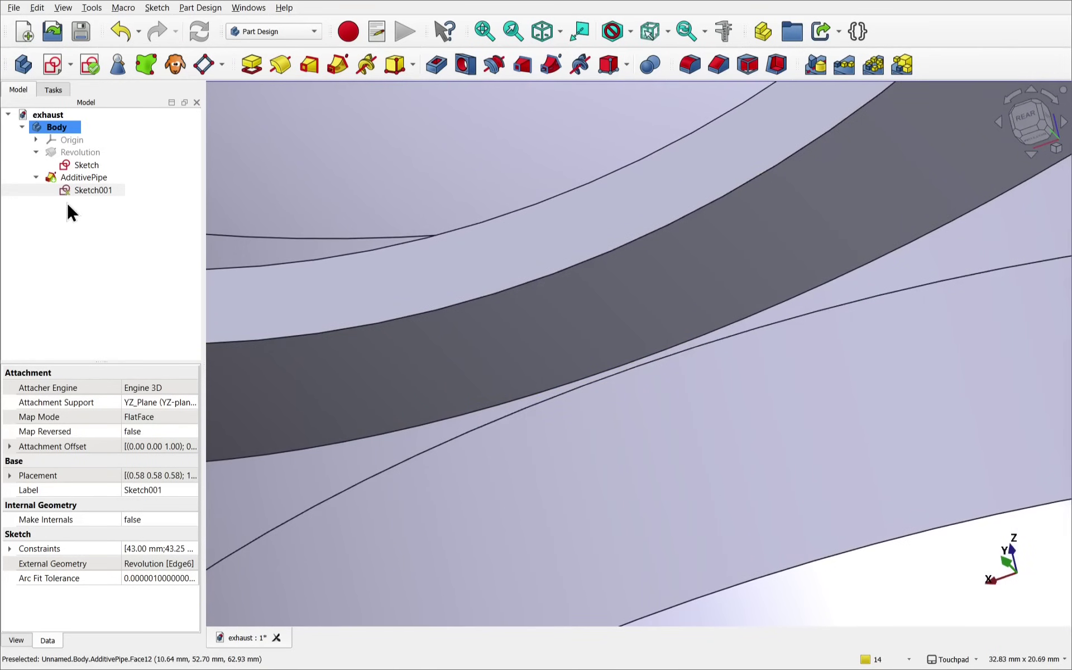
Reduce the vertical length in the sweep path sketch to 43.05 mm and finish editing the sketch
double_click(86, 190)
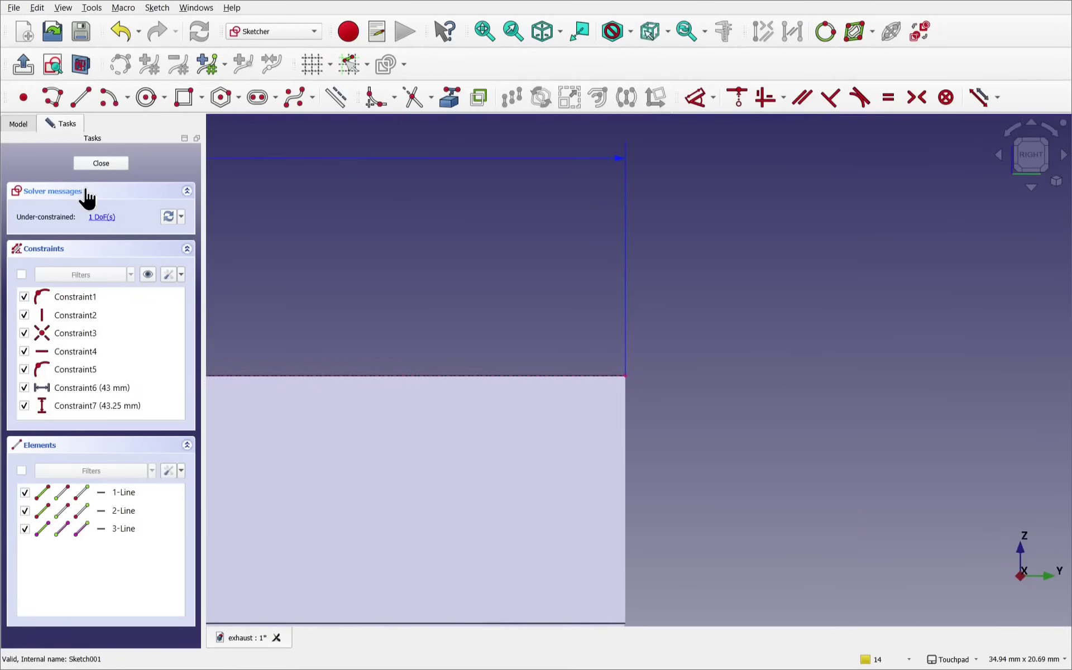
scroll(478, 342, "down", 5)
mouse_move(479, 343)
middle_mouse_down()
mouse_move(677, 403)
mouse_move(708, 448)
middle_mouse_up()
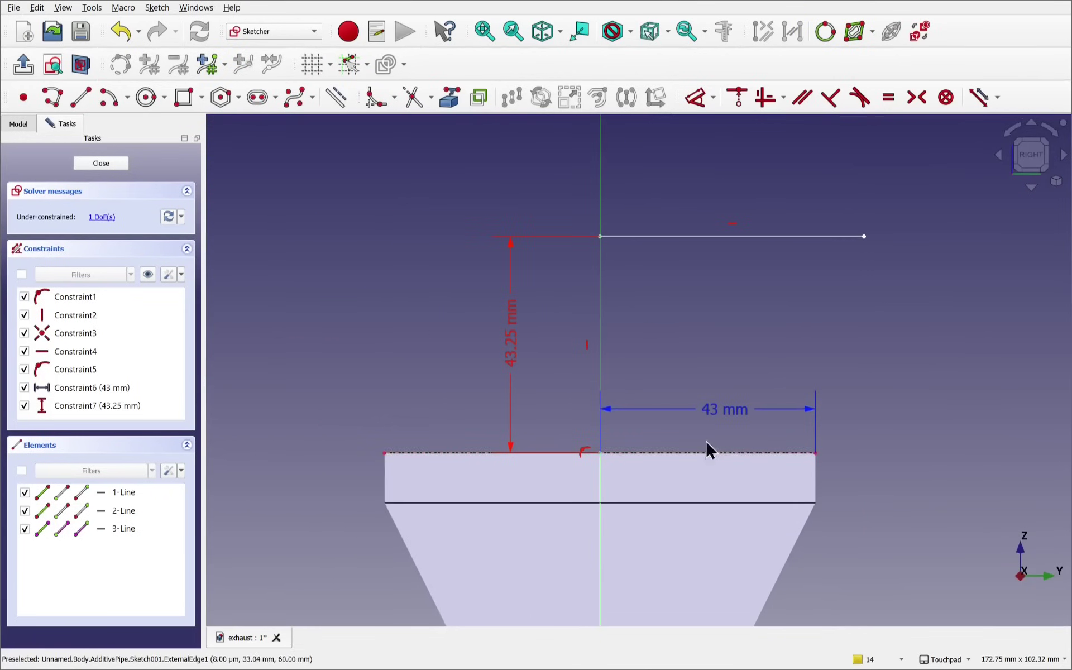
double_click(513, 360)
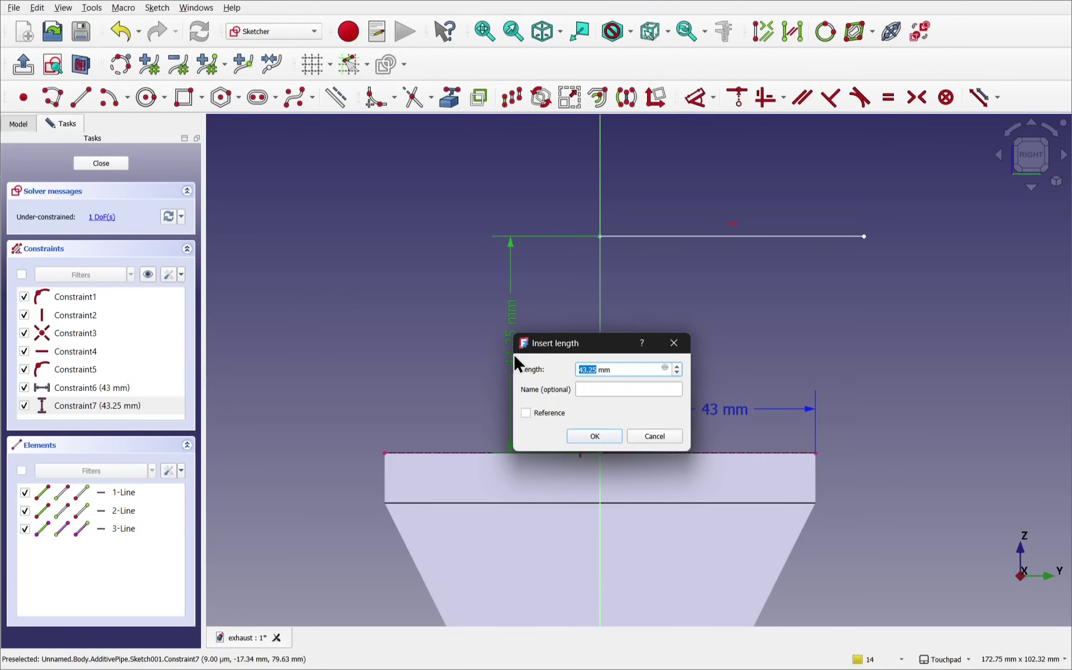
key("BackSpace")
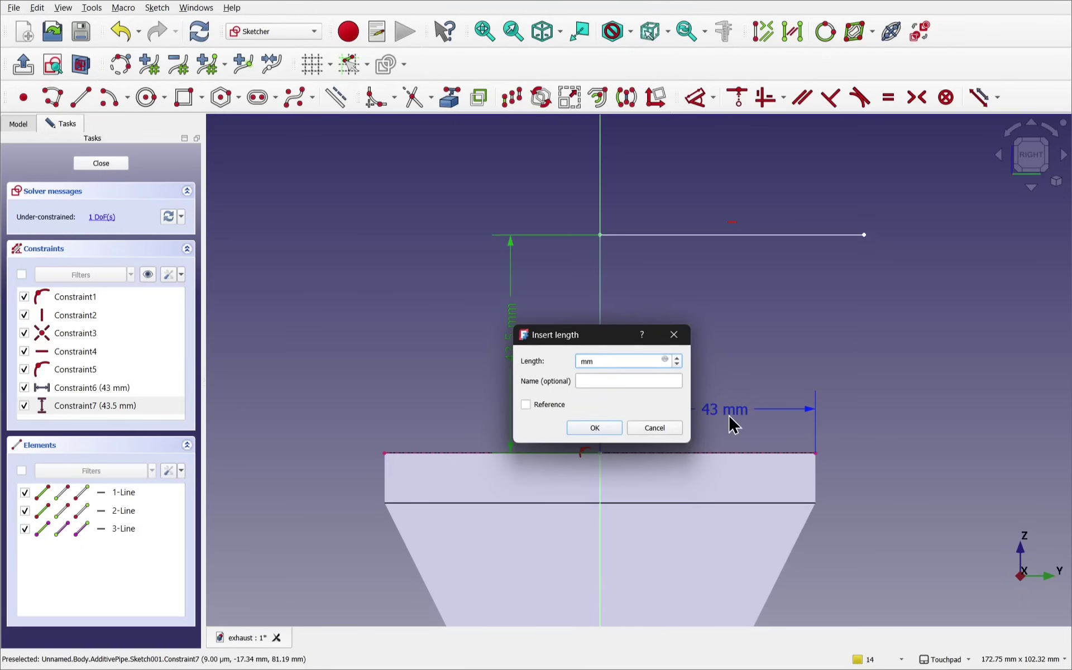
type("43.05")
key("Return")
left_click(95, 160)
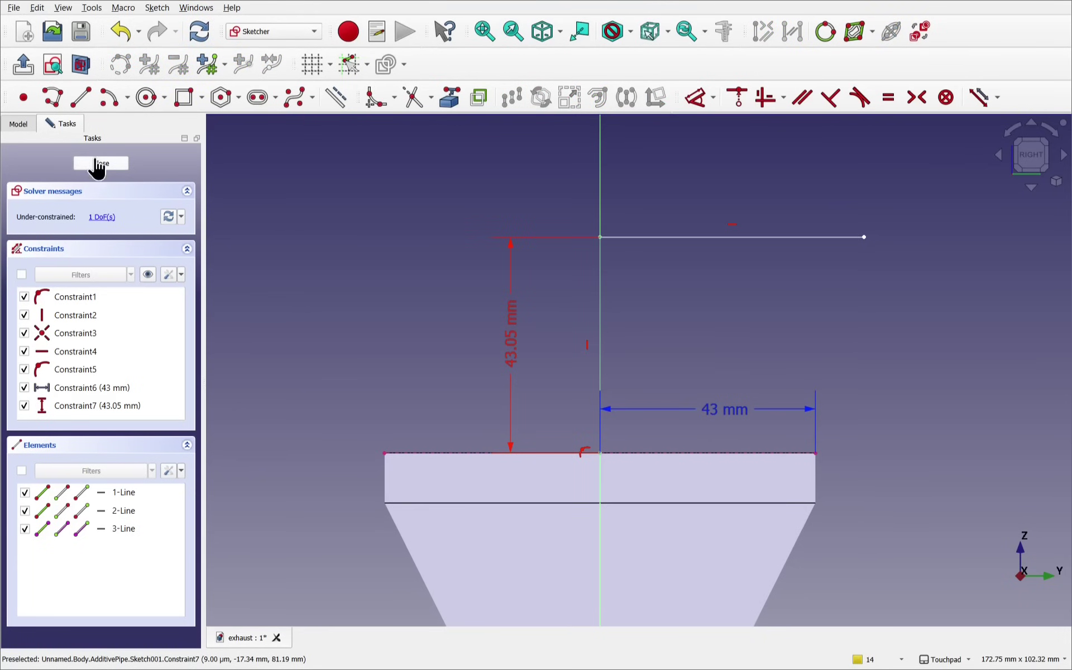
Examine closely the narrow gap between the bend's inside corner and the revolved rim, then view the whole part
scroll(520, 324, "down", 10)
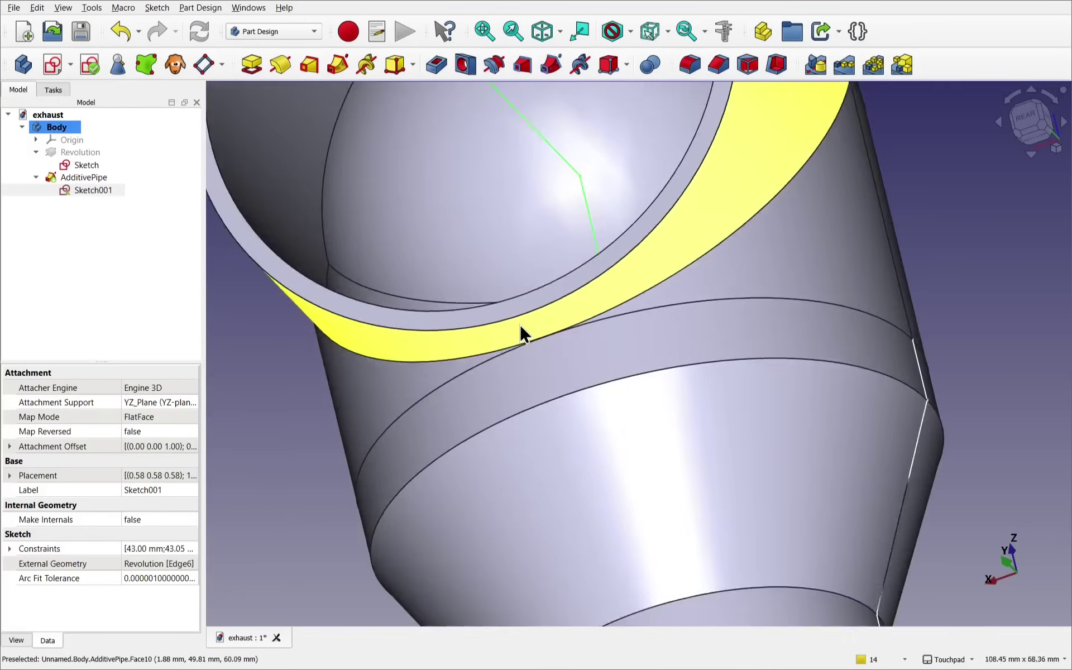
middle_click_drag(520, 325, 555, 294, "alt")
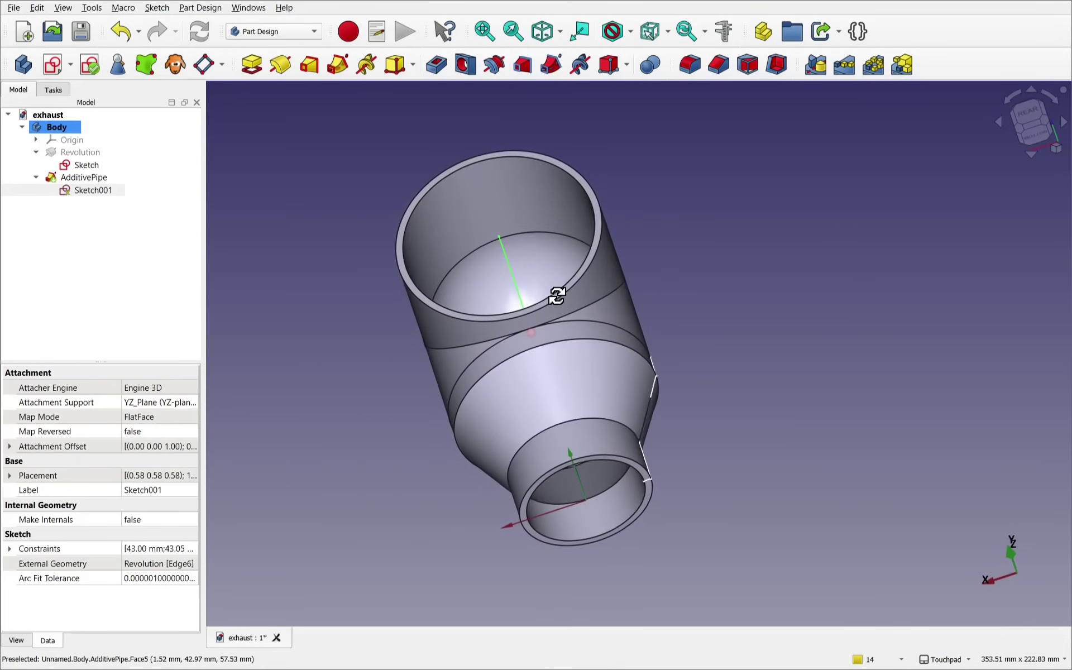
scroll(542, 329, "up", 10)
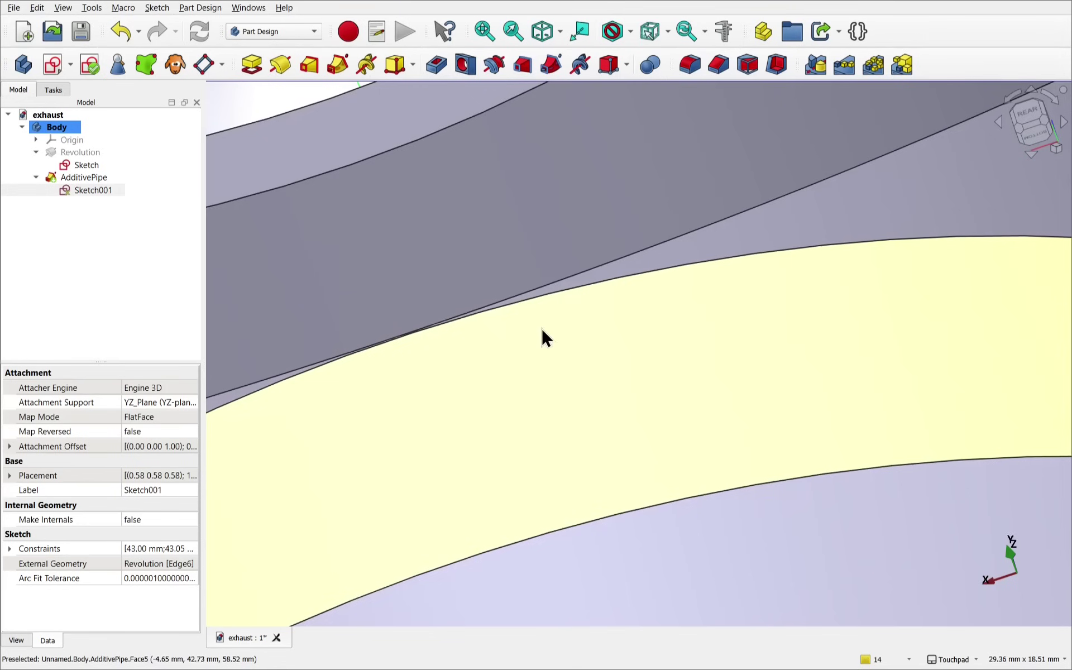
middle_click_drag(543, 330, 665, 349, "alt")
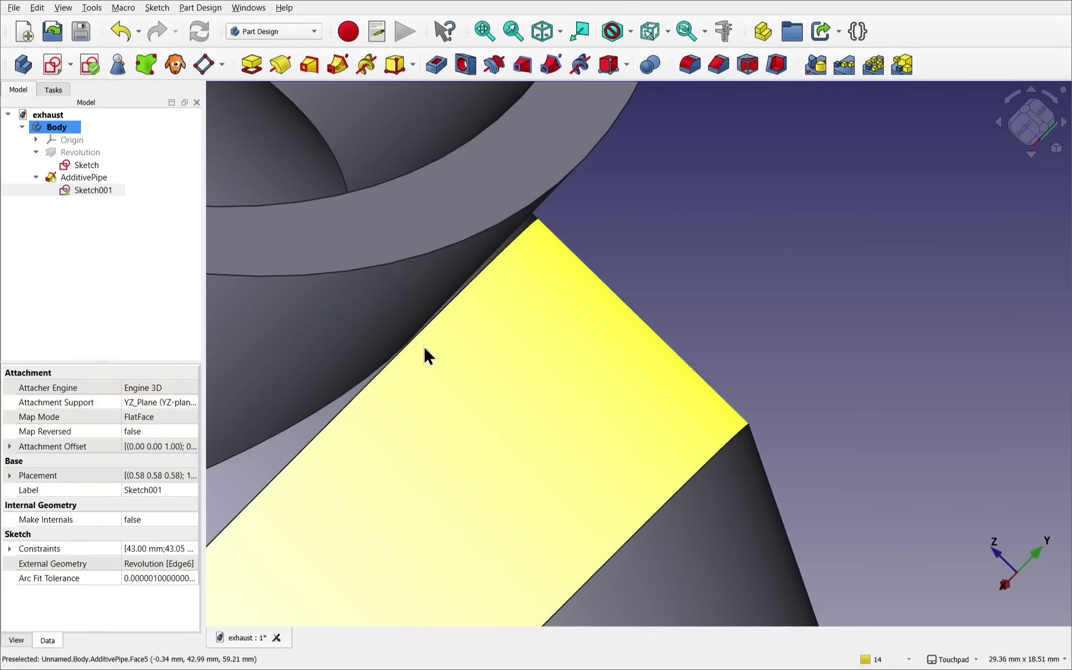
scroll(418, 338, "up", 7)
middle_click_drag(418, 337, 412, 300, "alt")
scroll(416, 333, "down", 8)
scroll(410, 302, "down", 10)
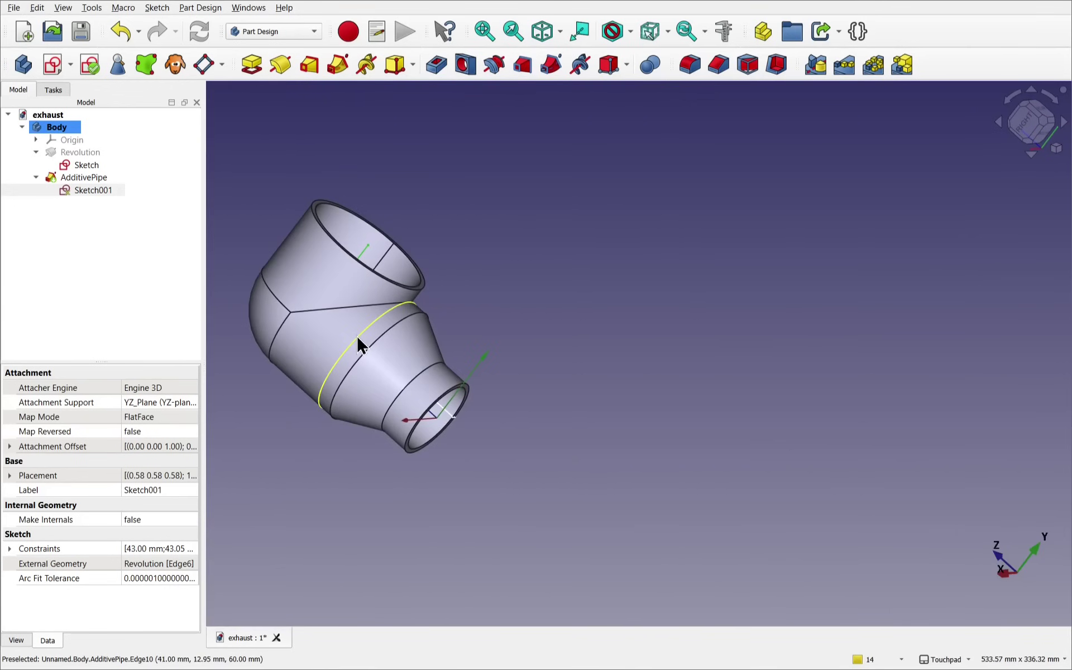
Set the additive pipe's Refine property to true
left_click(80, 179)
left_click(78, 179)
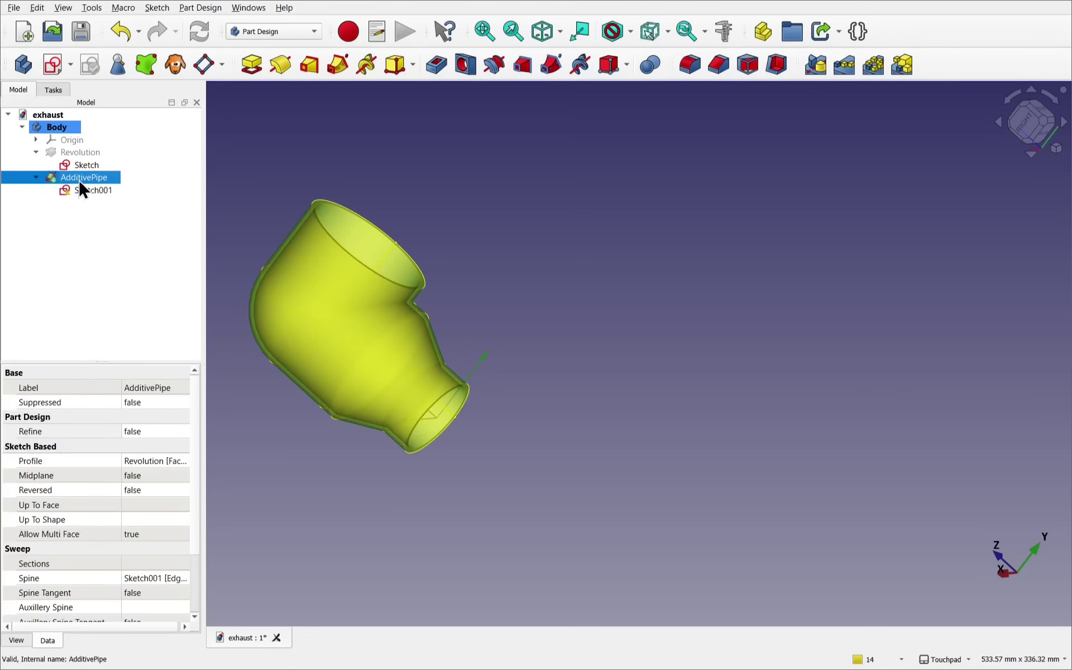
left_click(172, 431)
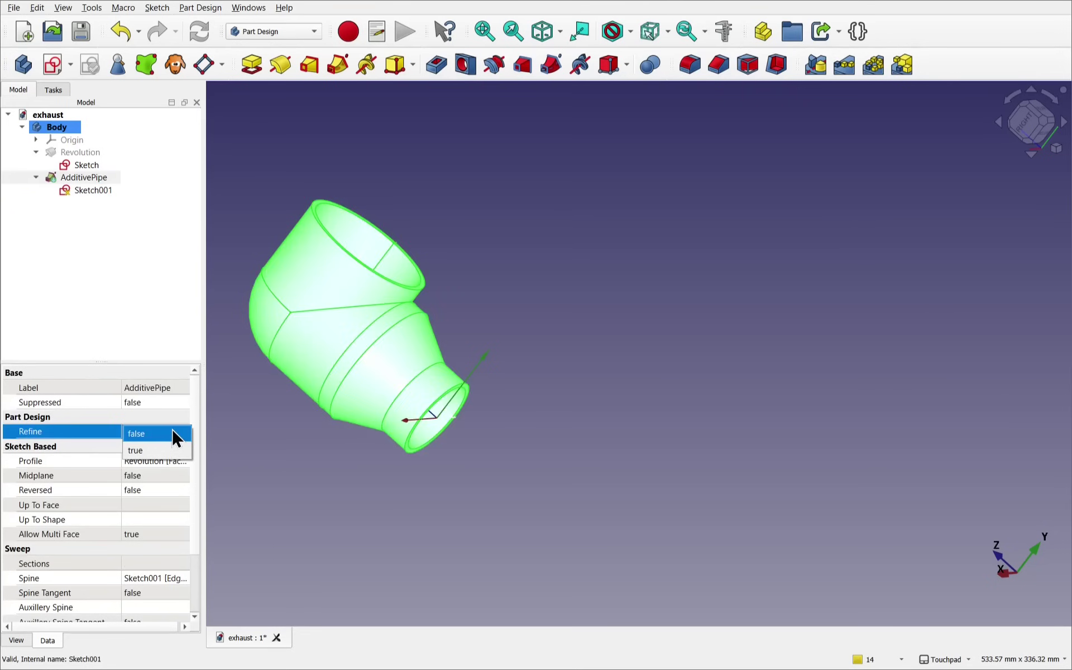
left_click(168, 444)
left_click(377, 468)
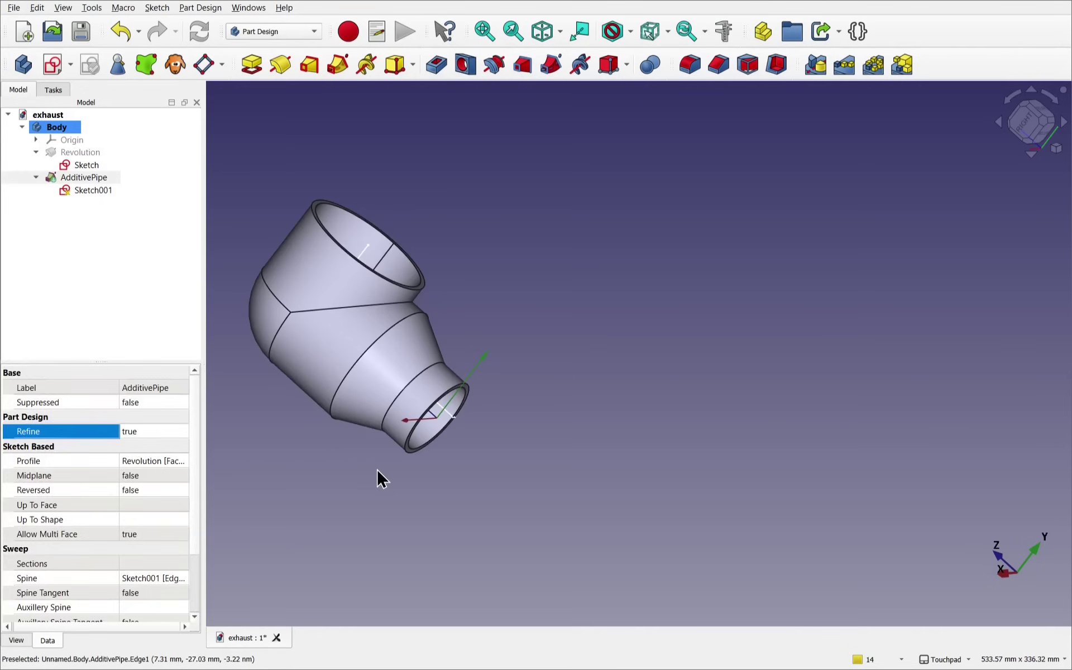
Hide the wall profile sketch and the sweep path sketch so only the finished solid is displayed
mouse_move(390, 454)
left_mouse_down("alt")
mouse_move(446, 350)
mouse_move(667, 269)
mouse_move(843, 162)
mouse_move(680, 304)
mouse_move(438, 376)
mouse_move(427, 348)
mouse_move(386, 327)
left_mouse_up("alt")
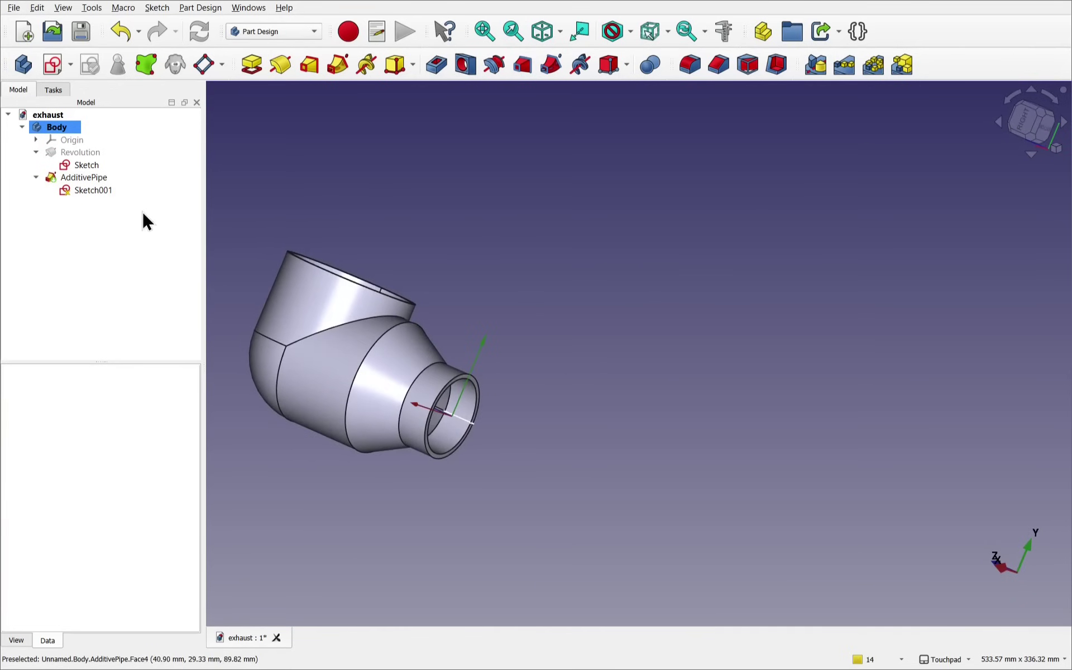
left_click(79, 165)
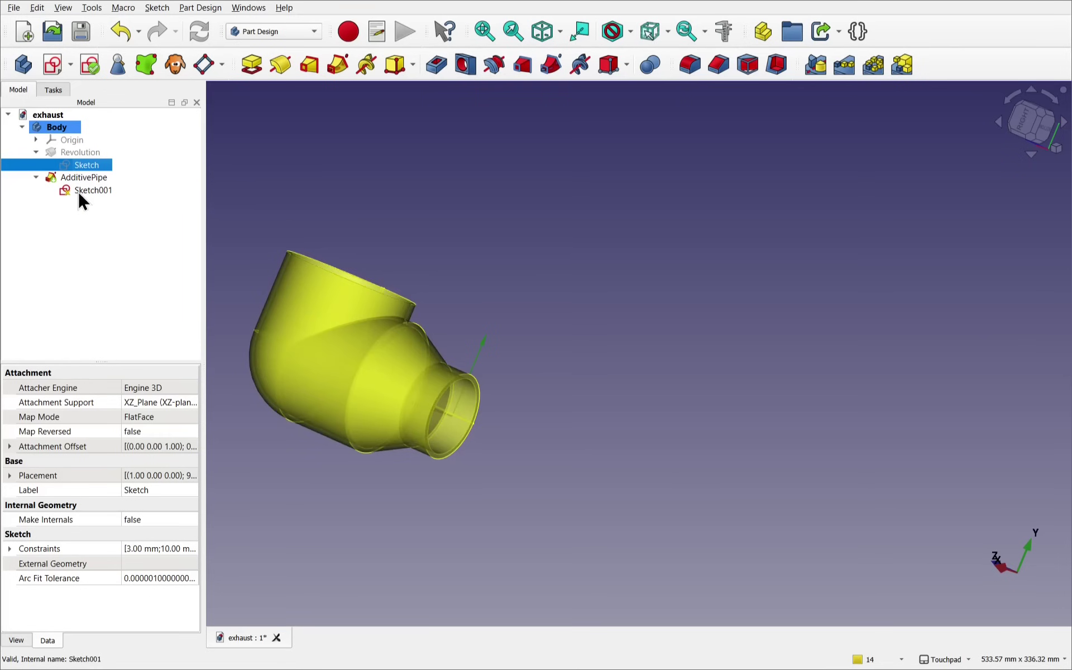
left_click(78, 190)
scroll(631, 336, "up", 6)
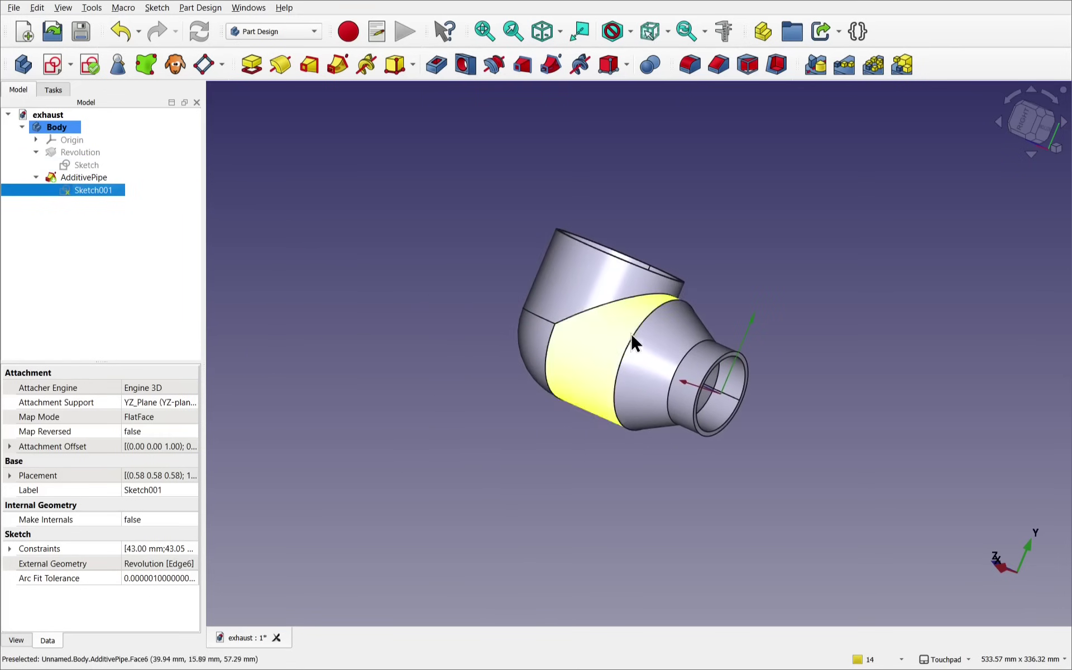
left_click_drag(631, 336, 639, 366, "alt")
scroll(675, 335, "down", 5)
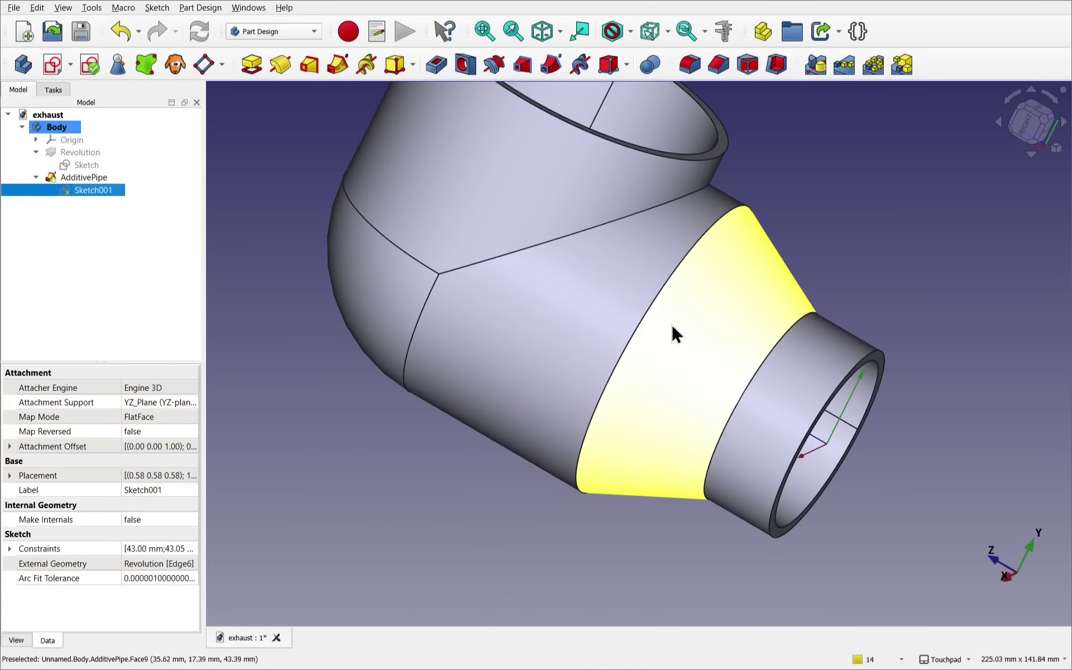